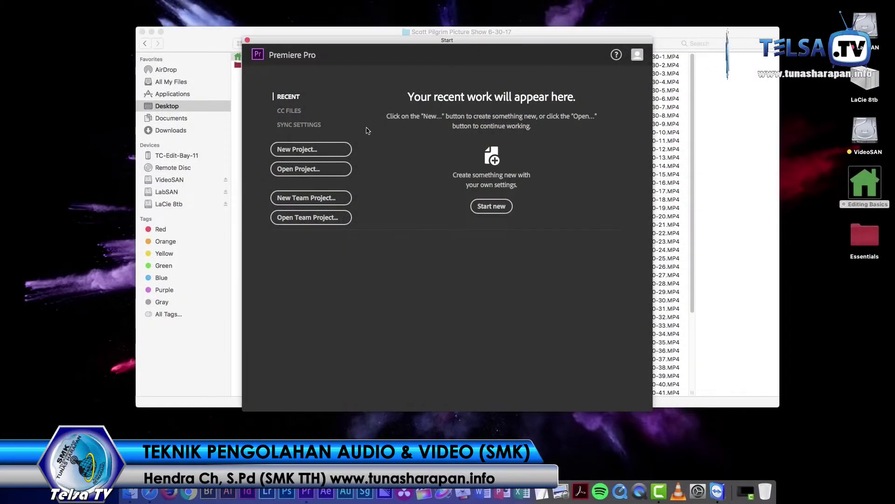
Step: Start a new project and name it Editing Basics
left_click(335, 148)
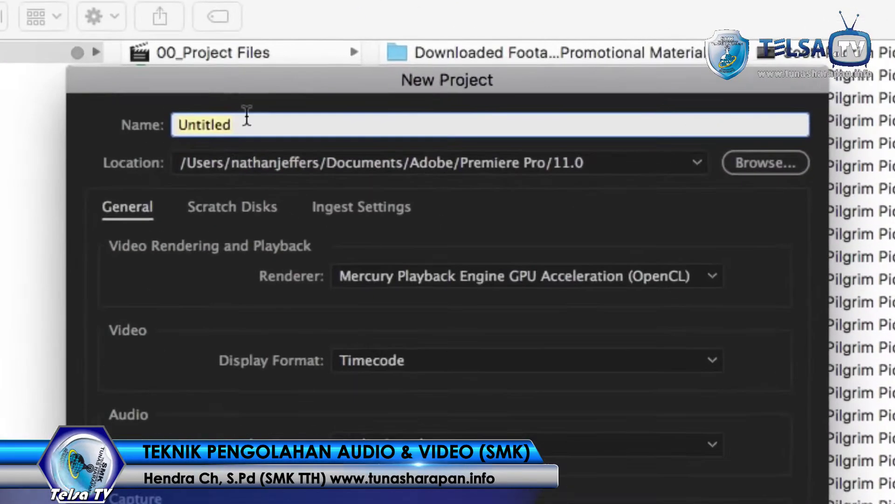
type("Editing Bas")
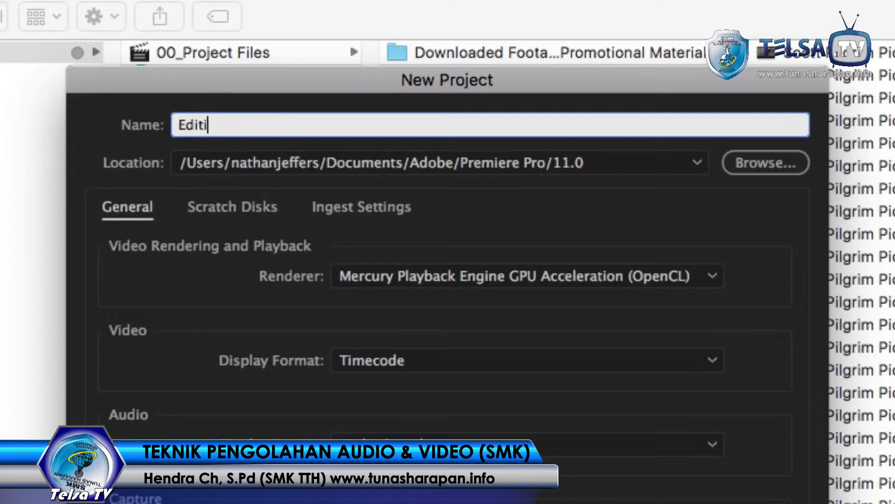
type("ics")
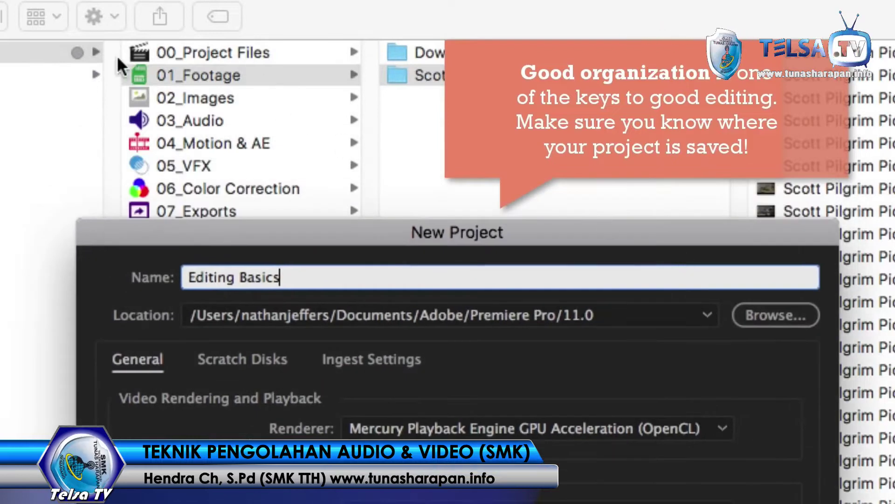
Step: Set the project location to the 00_Project Files folder inside Editing Basics on the Desktop and create the project
left_click(771, 313)
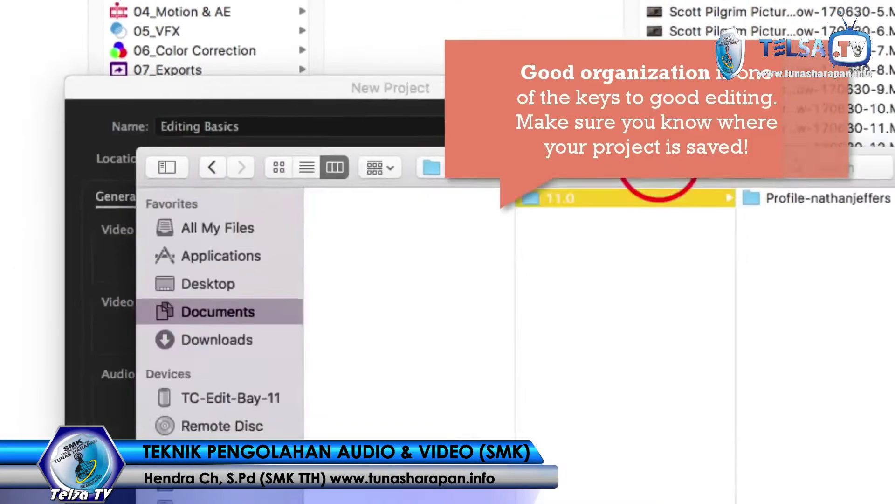
left_click(225, 176)
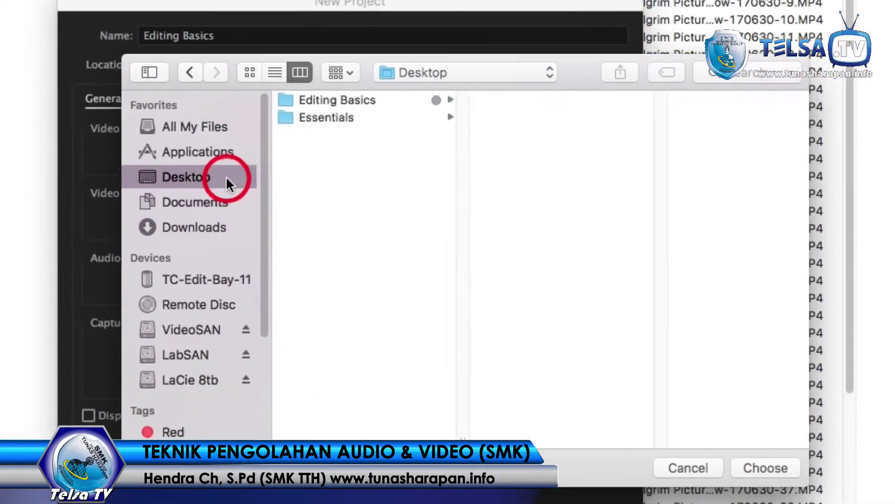
left_click(337, 97)
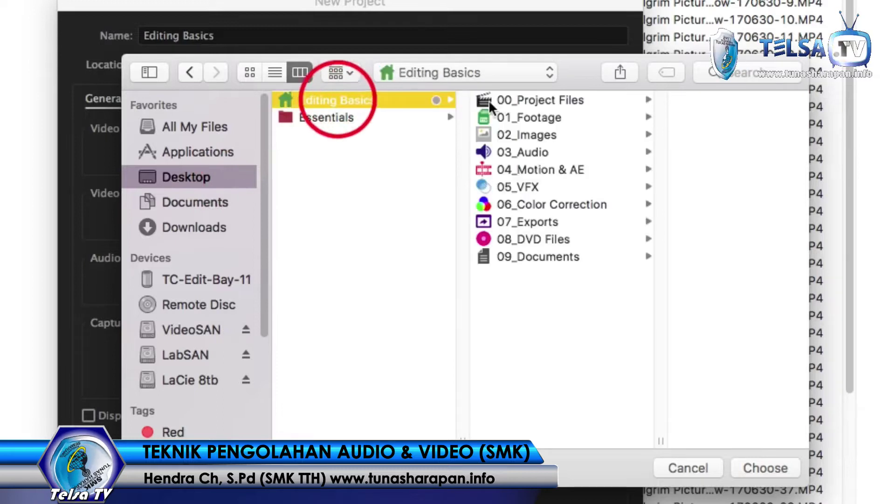
left_click(508, 100)
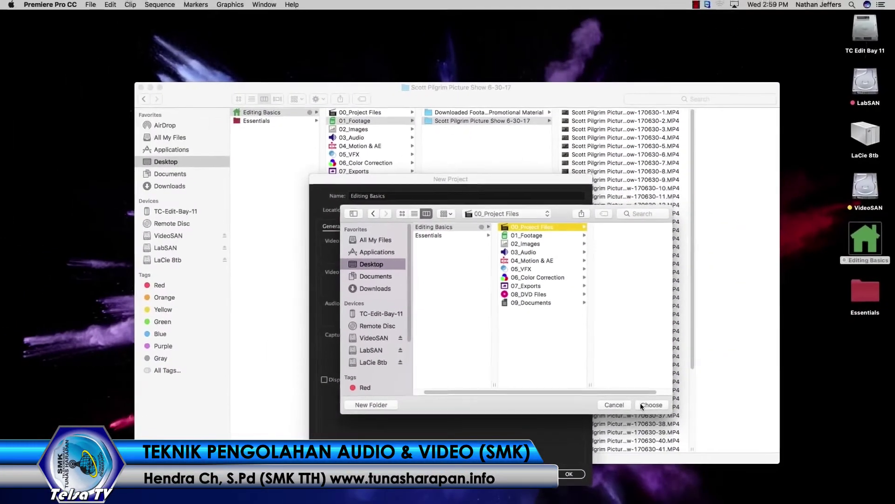
left_click(641, 404)
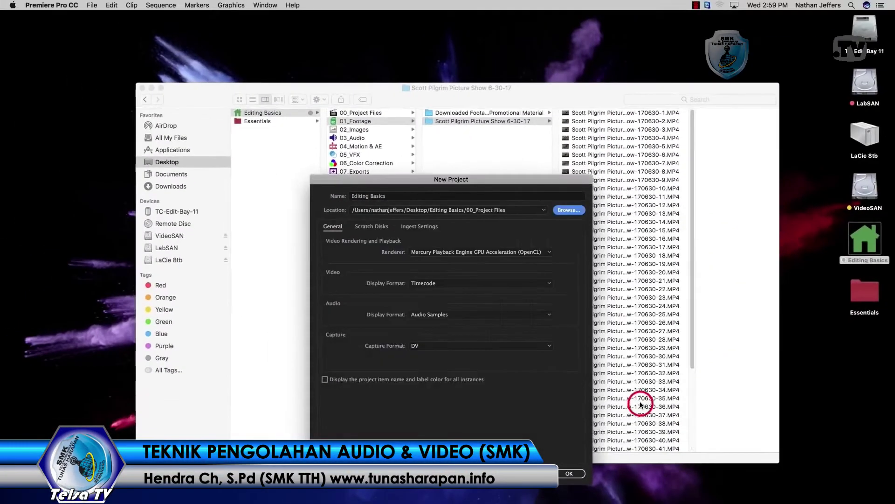
left_click(566, 474)
Step: Start a media import and browse to Desktop > Editing Basics > 01_Footage > Scott Pilgrim Picture Show 6-30-17
left_click(196, 398)
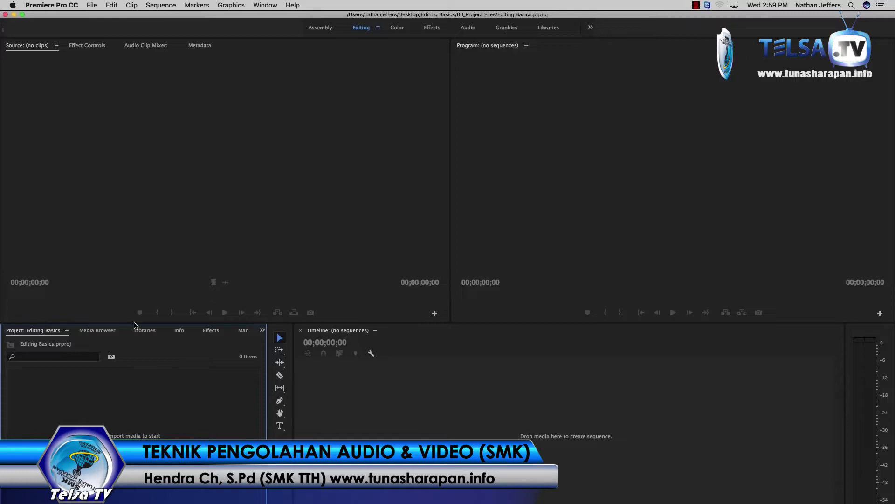
left_click(92, 5)
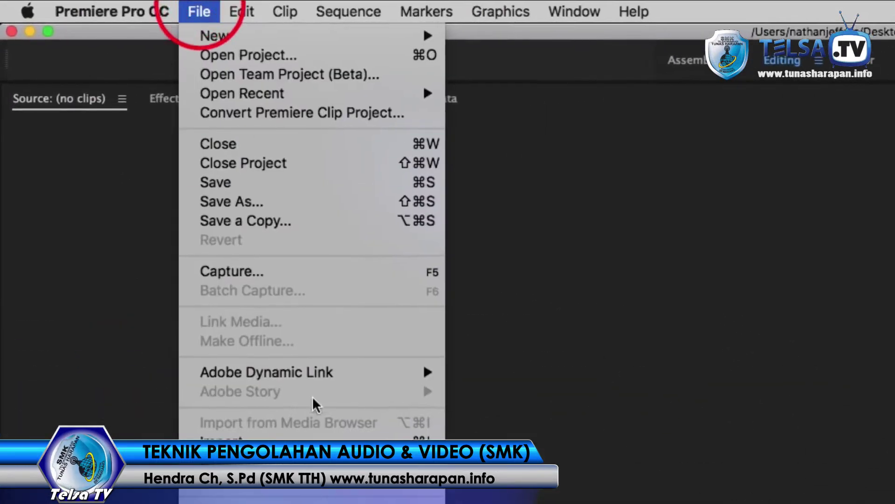
left_click(317, 439)
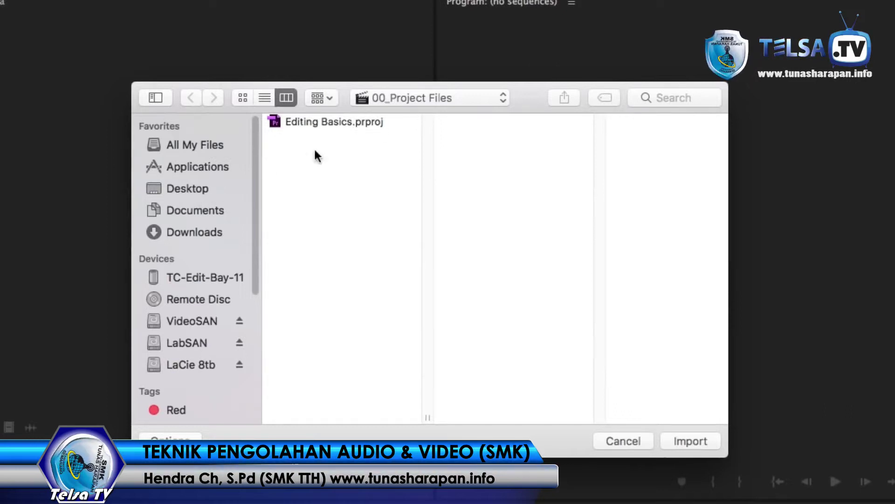
left_click(211, 186)
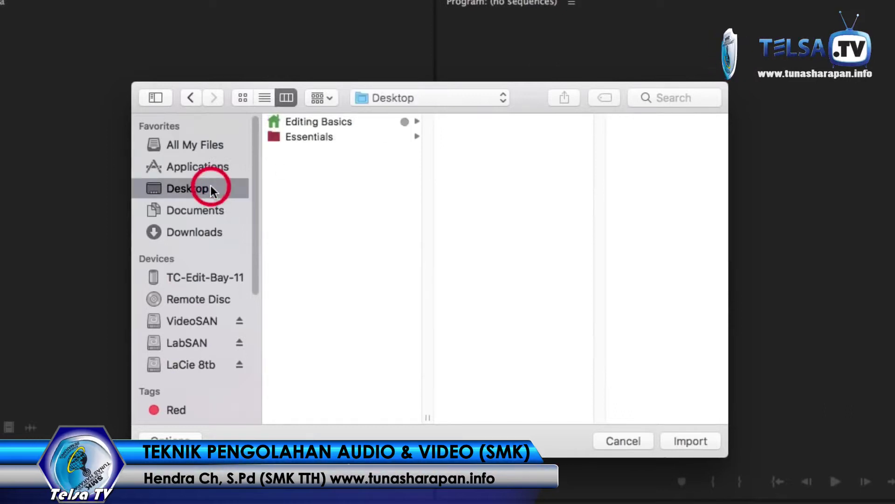
left_click(344, 120)
left_click(524, 137)
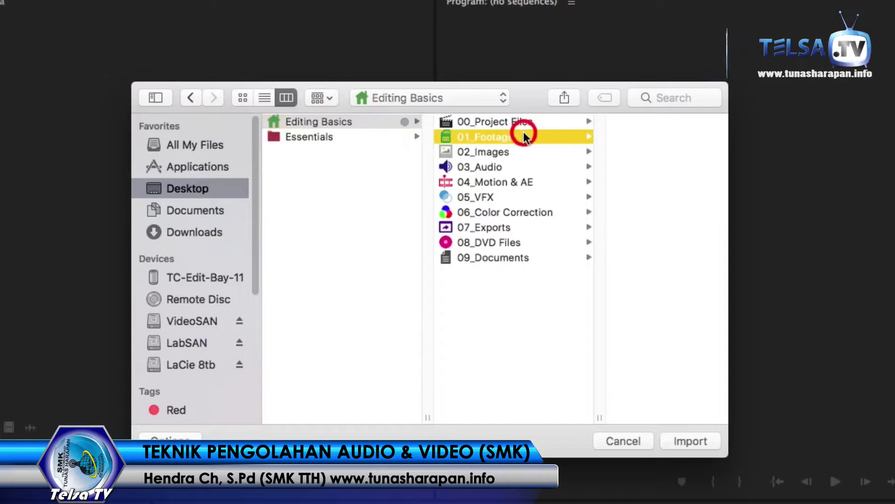
left_click(579, 136)
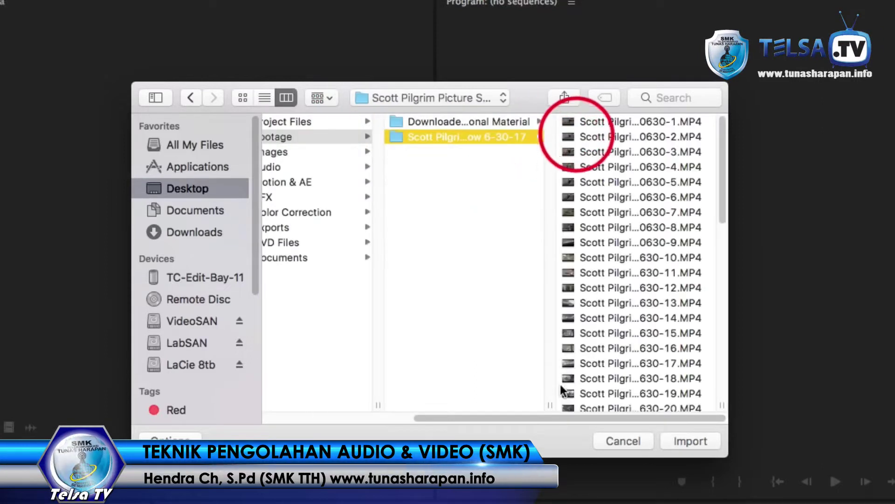
double_click(553, 408)
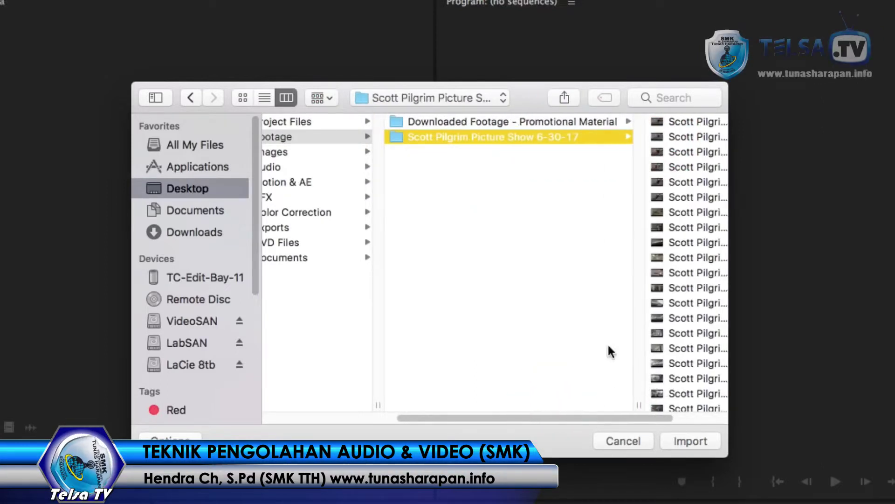
Step: Import all the MP4 clips in the folder, from Scott Pilgrim Picture Show-170630-1 through 170630-54
left_click(690, 121)
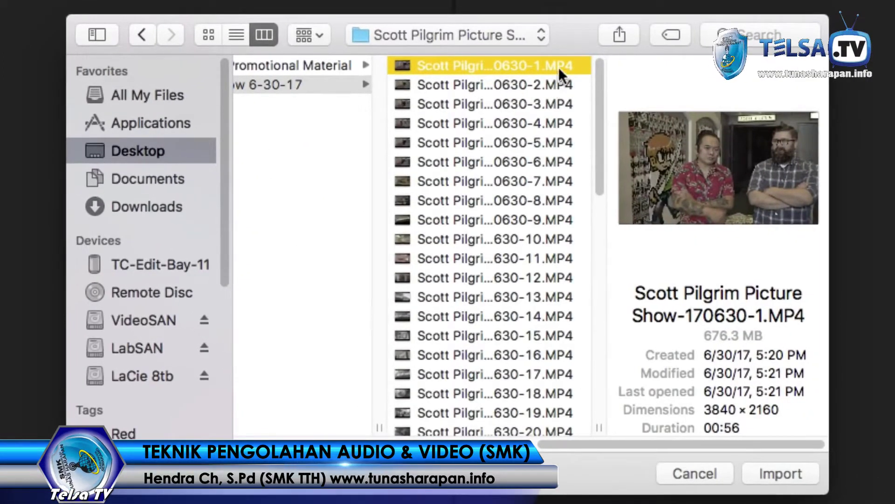
left_click_drag(600, 99, 605, 425)
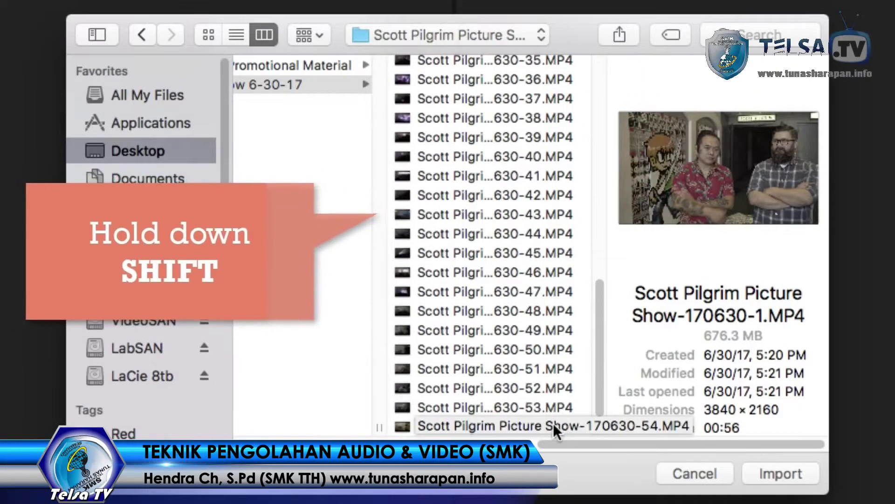
left_click(553, 424, "shift")
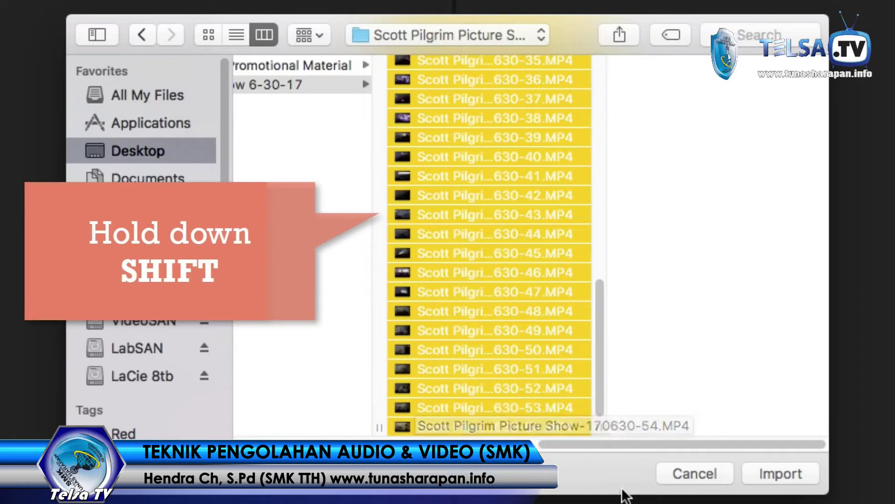
left_click_drag(603, 404, 603, 156)
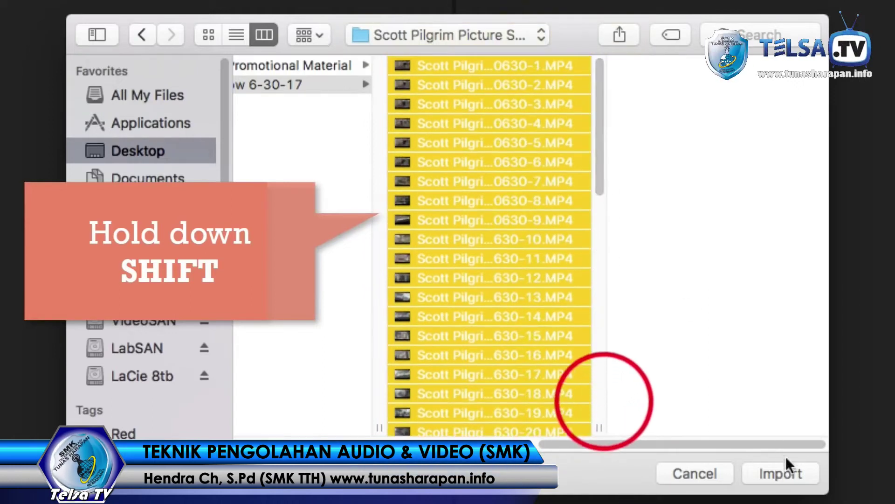
left_click(782, 468)
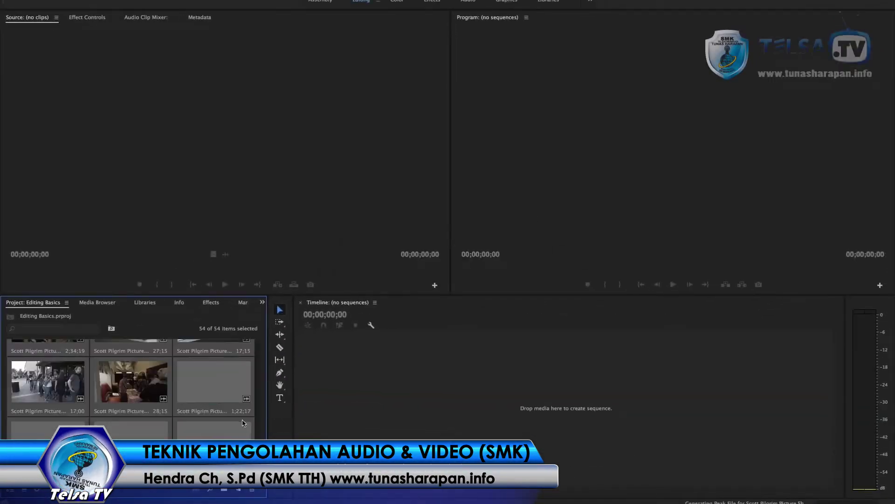
Step: Sort the imported clip thumbnails in the project by Name
scroll(258, 336, "up", 3)
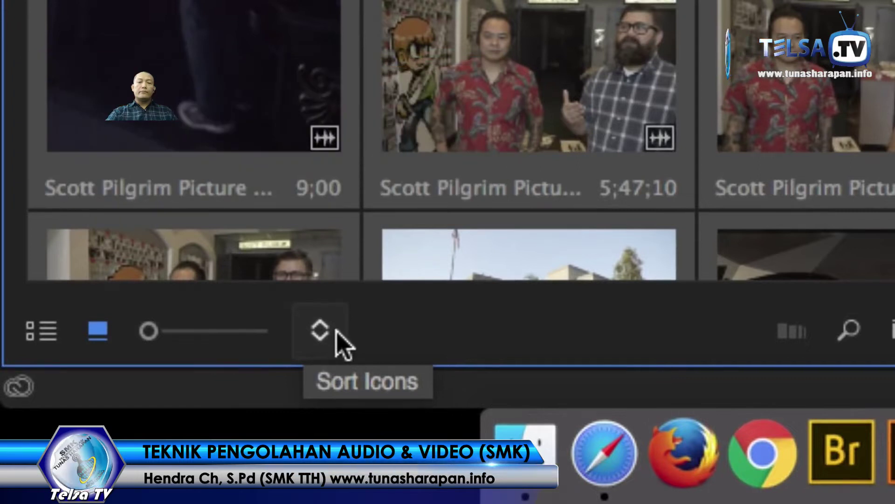
left_click(334, 331)
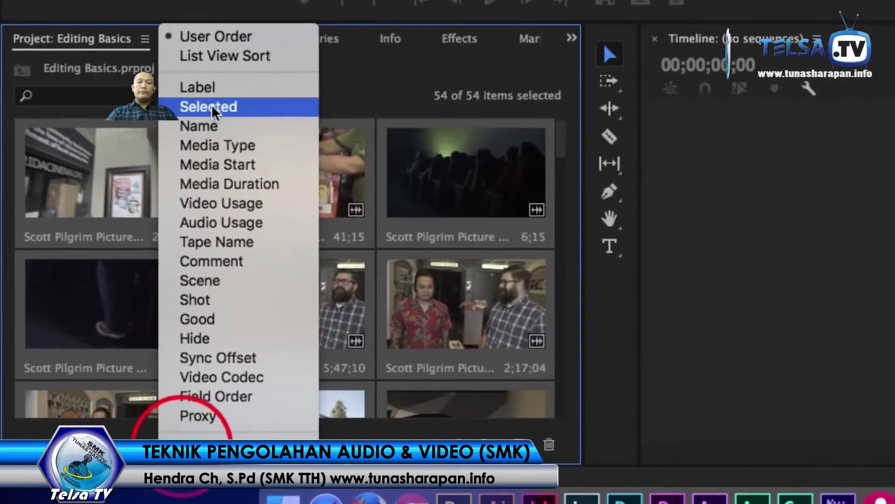
left_click(213, 129)
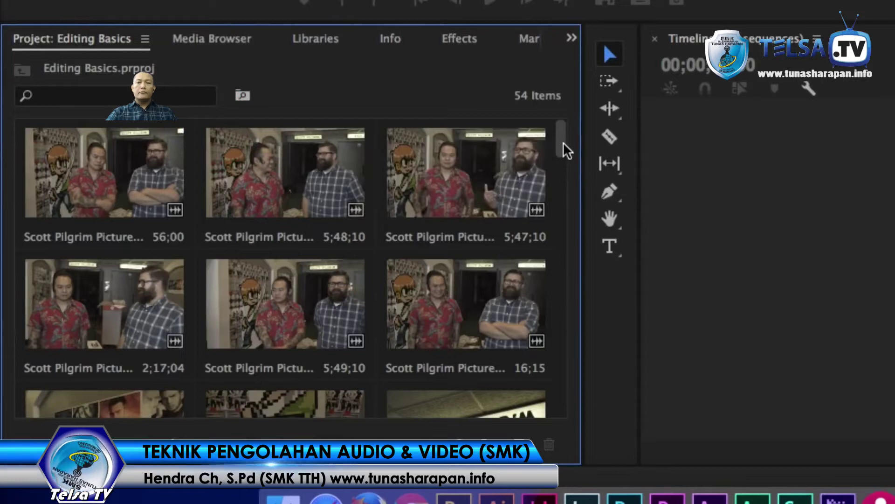
Step: Create a sequence from the street-corner clip Scott Pilgrim Picture Show-170630-23.MP4 by placing it in the empty timeline
left_click_drag(563, 142, 567, 254)
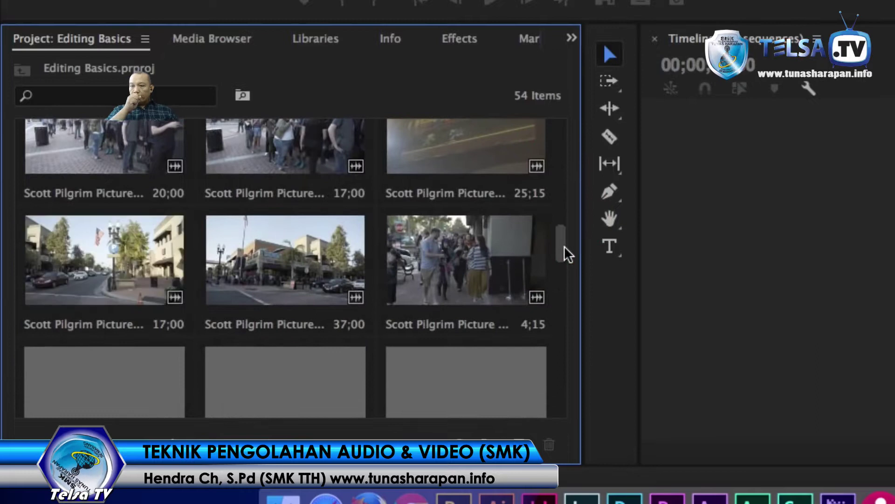
left_click(258, 279)
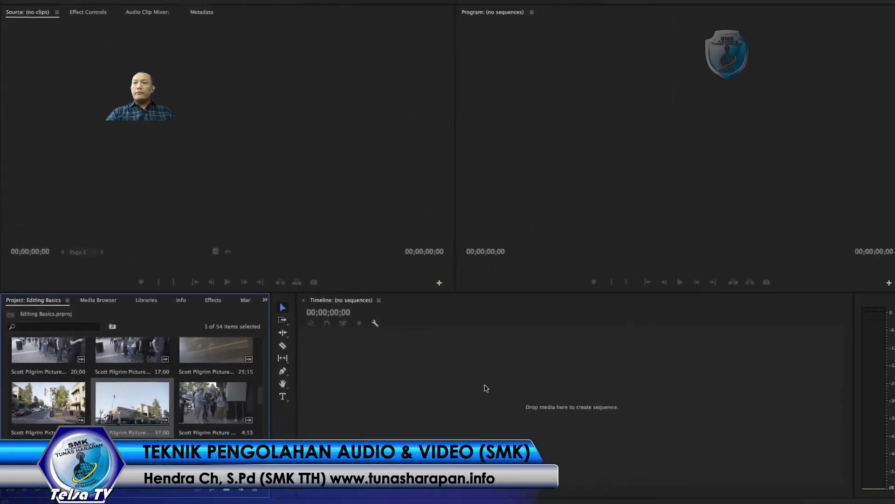
left_click_drag(153, 409, 434, 385)
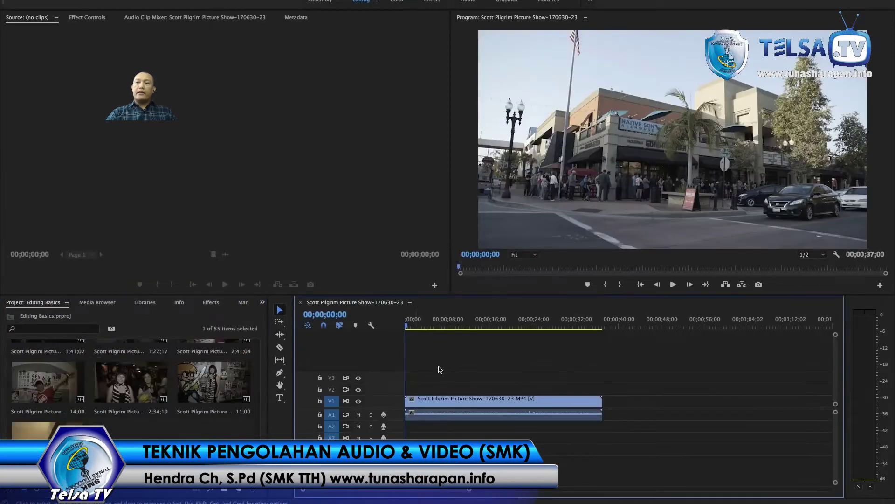
Step: Rename the new sequence to Scott Pilgrim Picture Show by removing the -170630-23 suffix
scroll(257, 394, "down", 5)
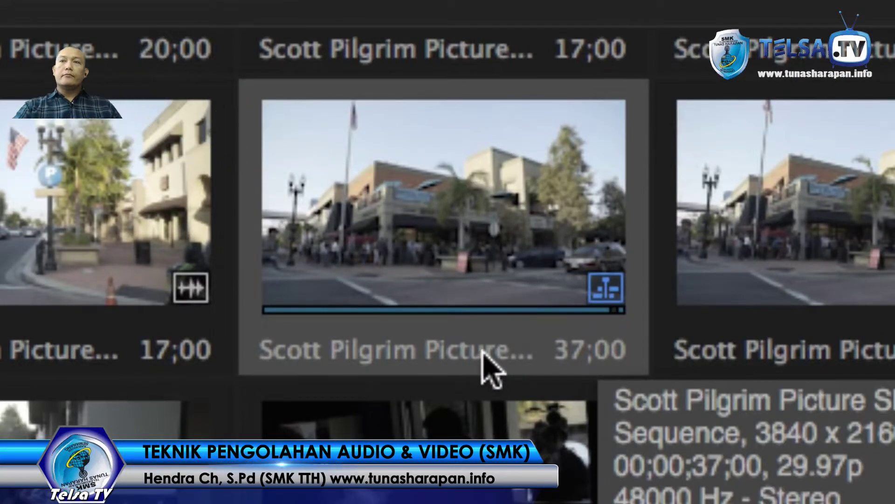
left_click(485, 366)
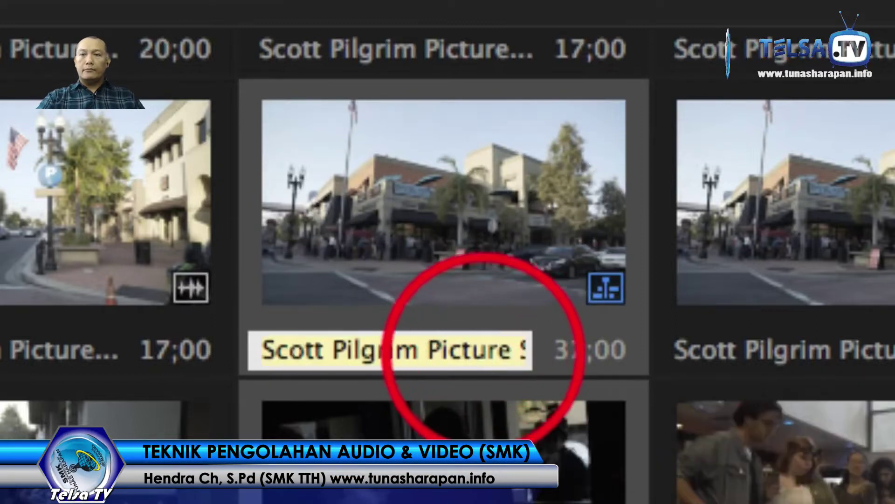
left_click_drag(508, 351, 622, 349)
left_click_drag(361, 351, 671, 344)
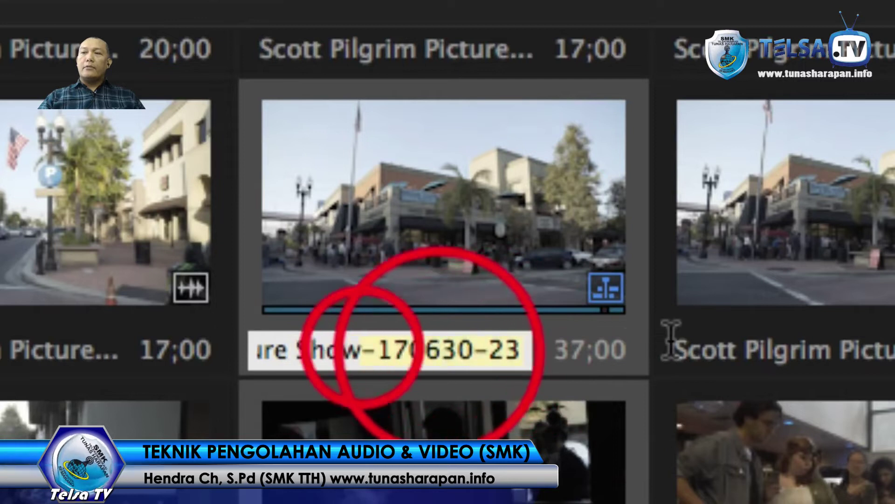
key("BackSpace")
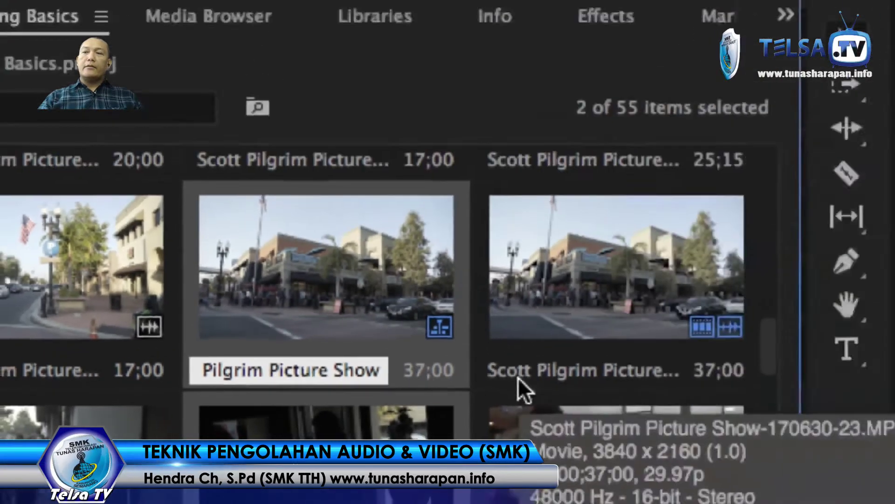
key("Return")
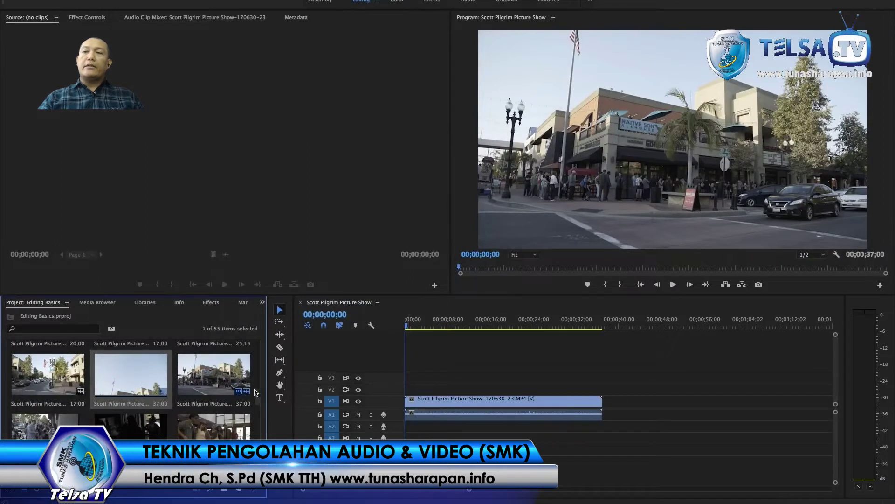
Step: Append clip 170630-26 and one more clip from the next thumbnail row end to end after the first clip on V1
scroll(257, 394, "down", 2)
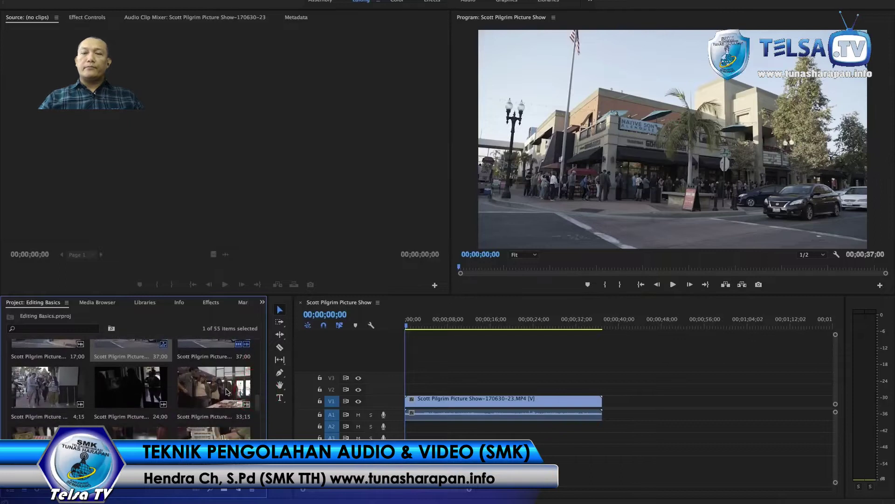
left_click(217, 388)
left_click_drag(217, 389, 603, 400)
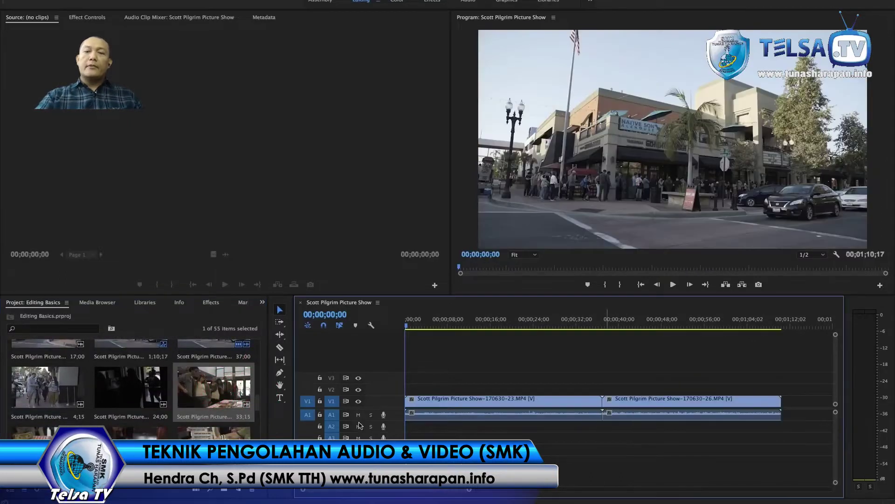
left_click(148, 435)
left_click_drag(140, 434, 788, 400)
left_click(448, 359)
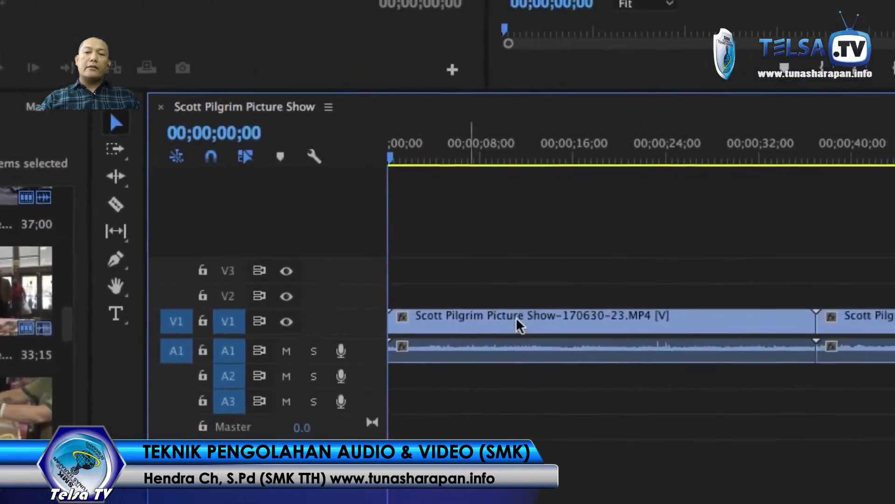
scroll(519, 236, "down", 5)
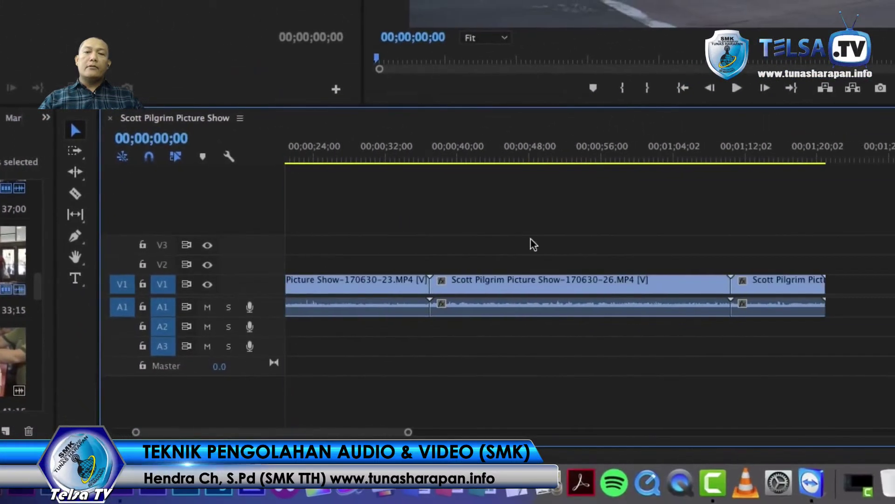
Step: Trim the start of clip 170630-26 on V1 to 00;00;49;22
mouse_move(756, 286)
left_mouse_down()
mouse_move(875, 286)
mouse_move(761, 279)
left_mouse_up()
scroll(594, 283, "left", 5)
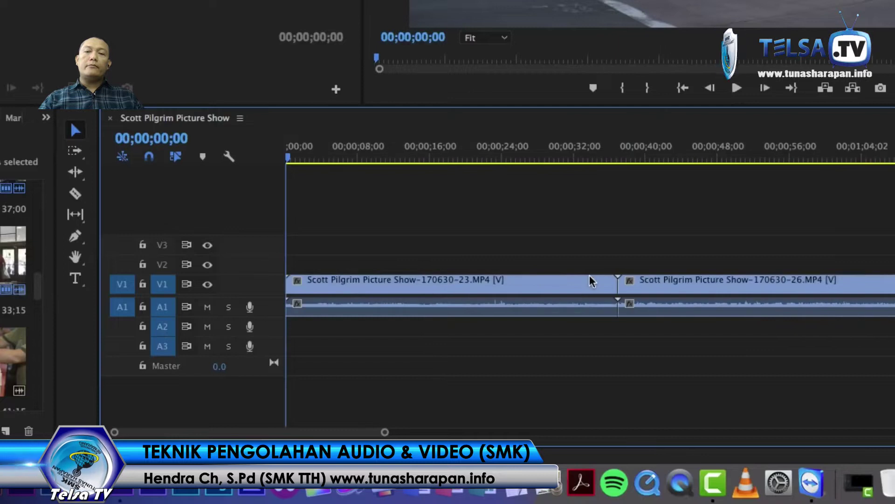
scroll(608, 276, "right", 5)
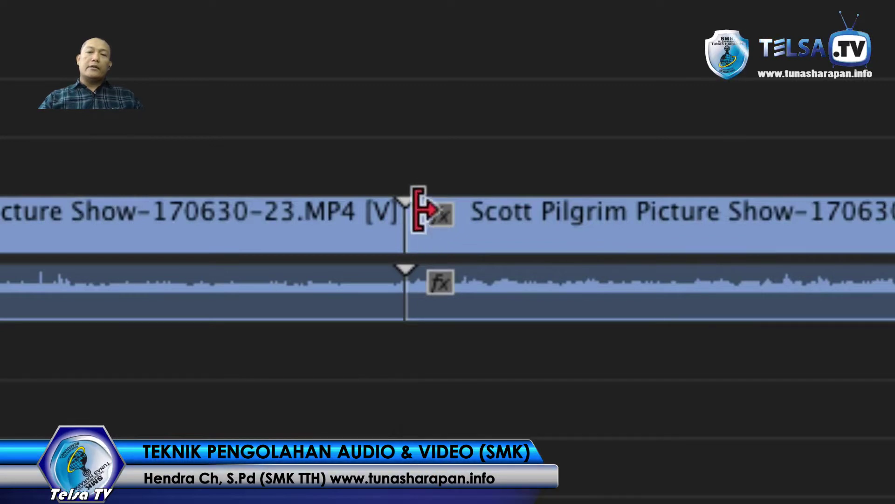
left_click_drag(420, 230, 725, 248)
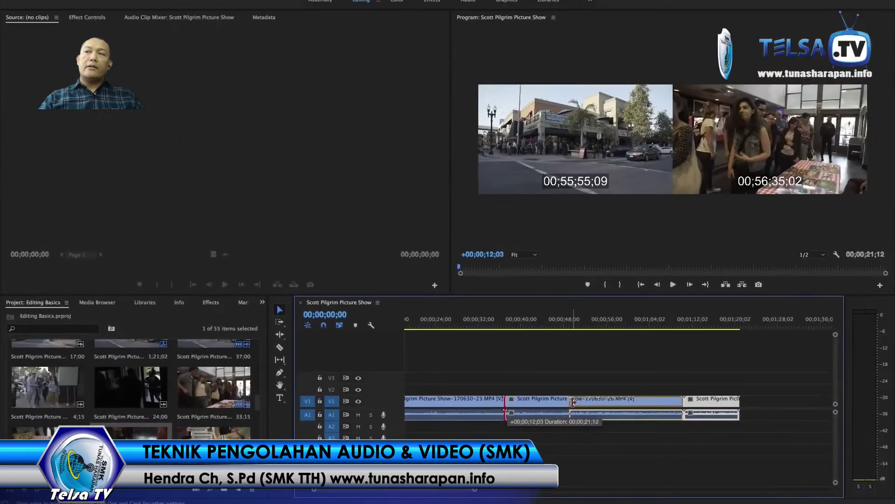
left_click_drag(573, 402, 579, 404)
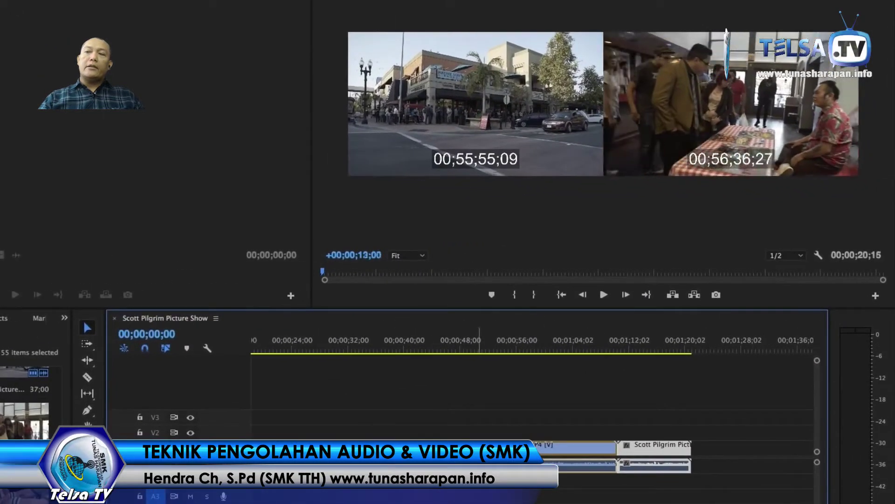
left_click_drag(617, 448, 615, 448)
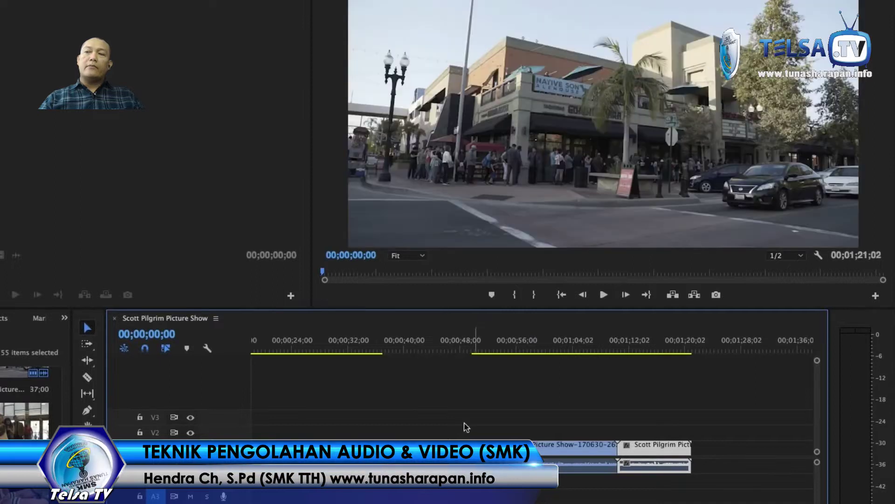
Step: Trim the end of clip 170630-26 to 00;00;52;18 and play back the shortened clip
left_click(461, 349)
left_click_drag(474, 350, 477, 348)
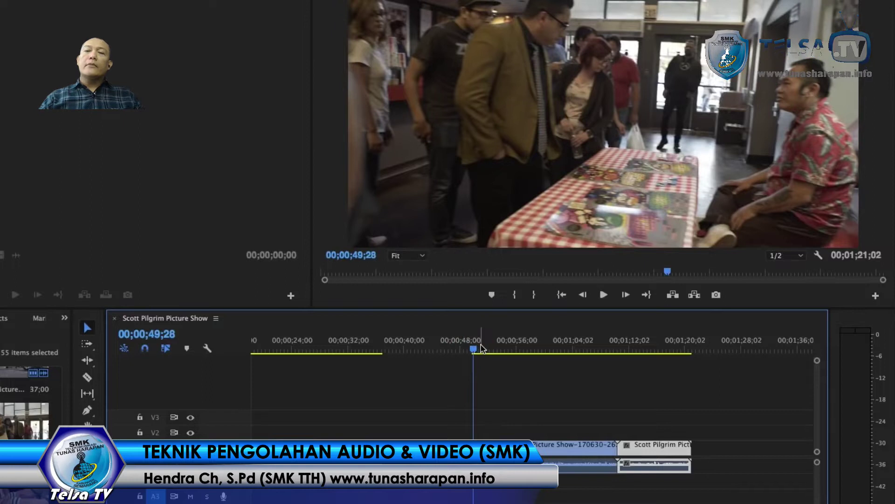
key("space")
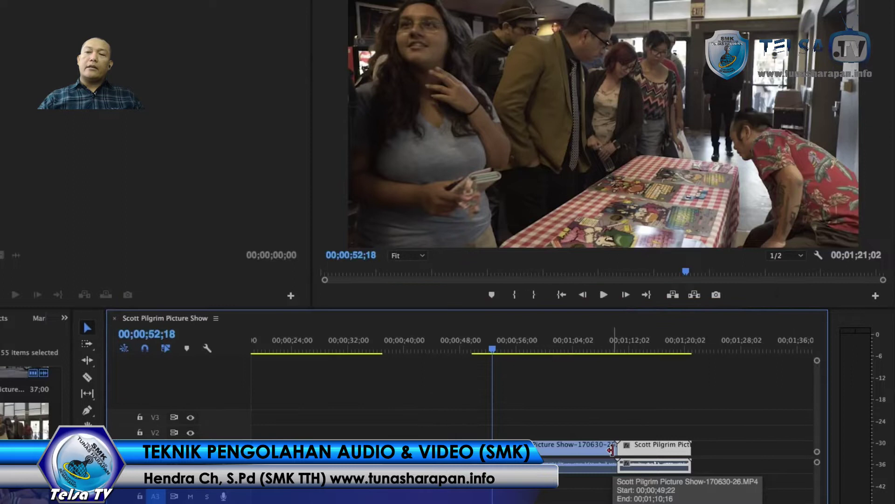
left_click_drag(610, 449, 617, 450)
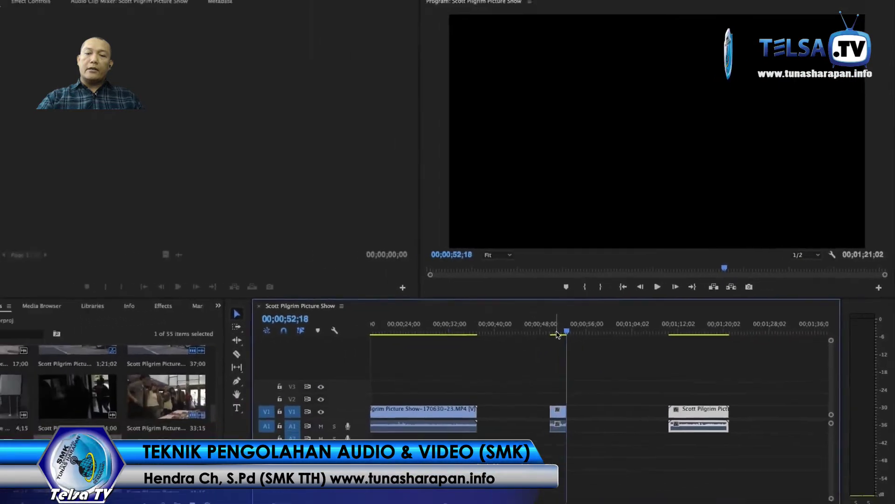
left_click(476, 354)
key("space")
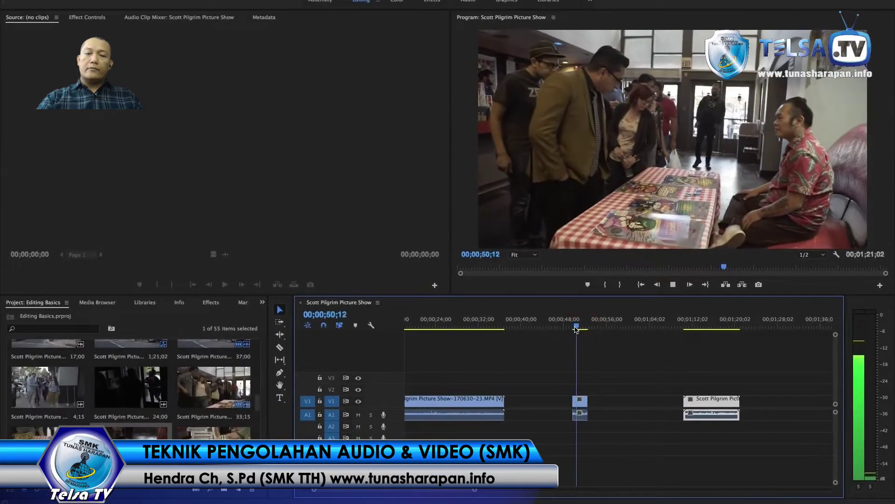
key("space")
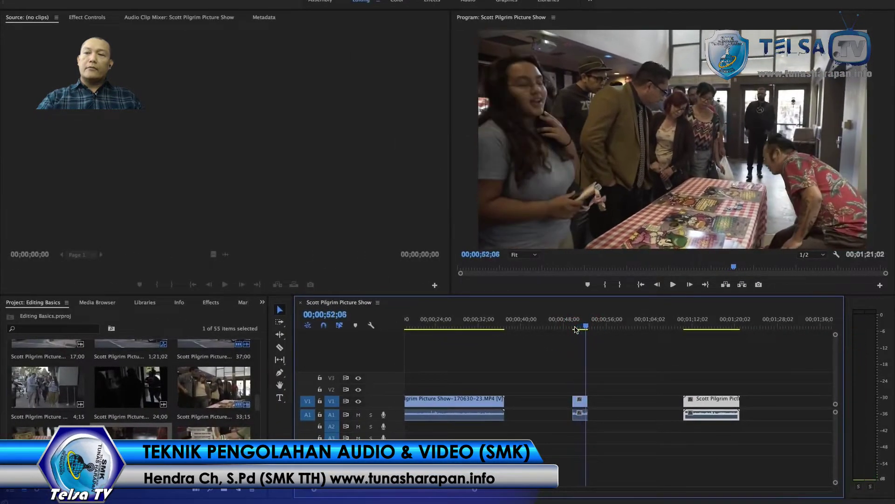
Step: Close the gaps on V1 by moving the trimmed 170630-26 clip and the last clip end to end after the street-corner clip
left_click_drag(579, 401, 519, 406)
scroll(542, 369, "left", 5)
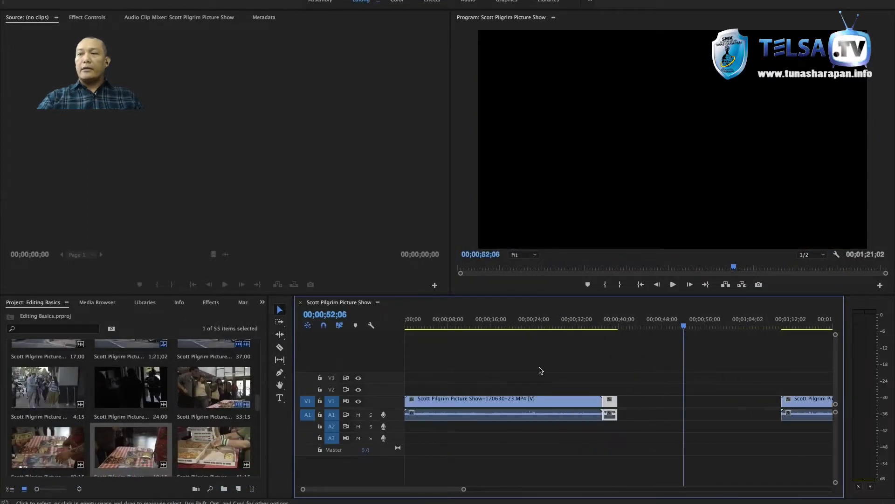
left_click_drag(787, 399, 623, 401)
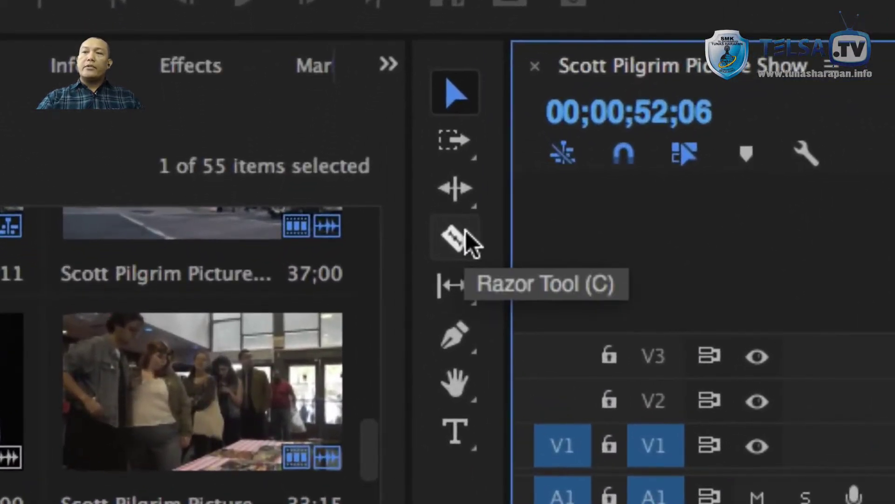
Step: Split the street-corner clip 170630-23 with the Razor Tool at 00;00;32;18 and play back from the cut
left_click(465, 231)
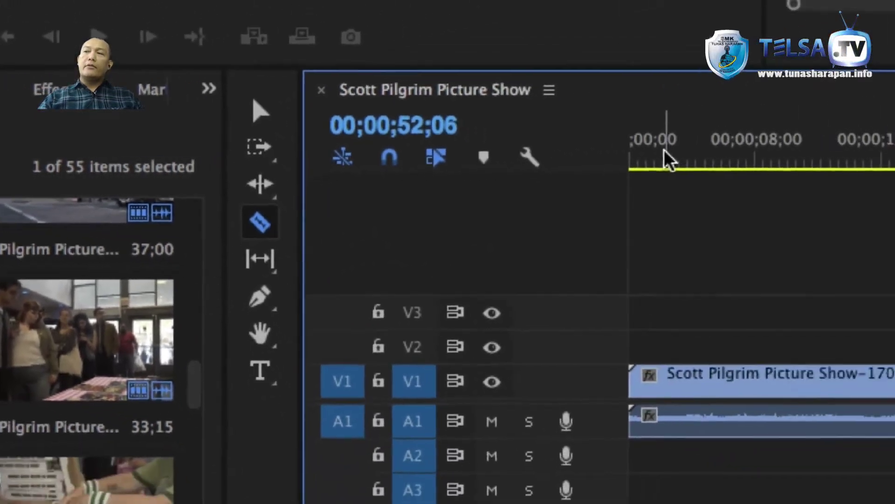
key("Home")
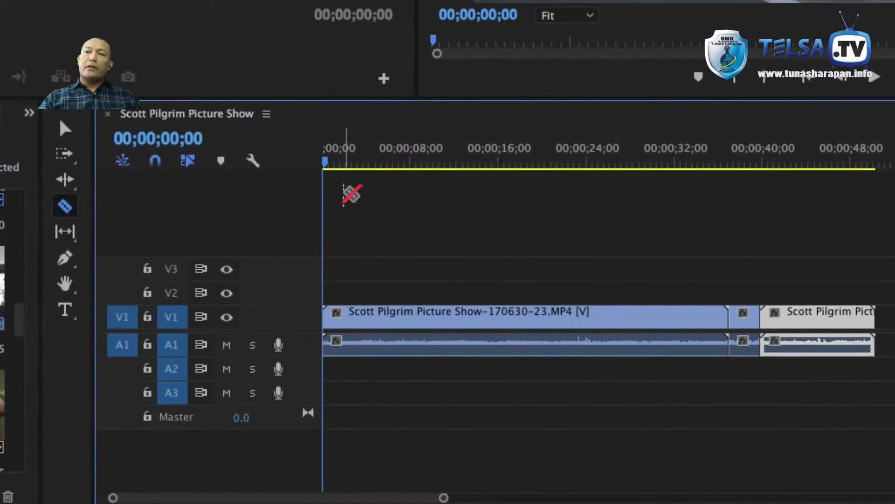
left_click(578, 163)
left_click_drag(585, 170, 650, 170)
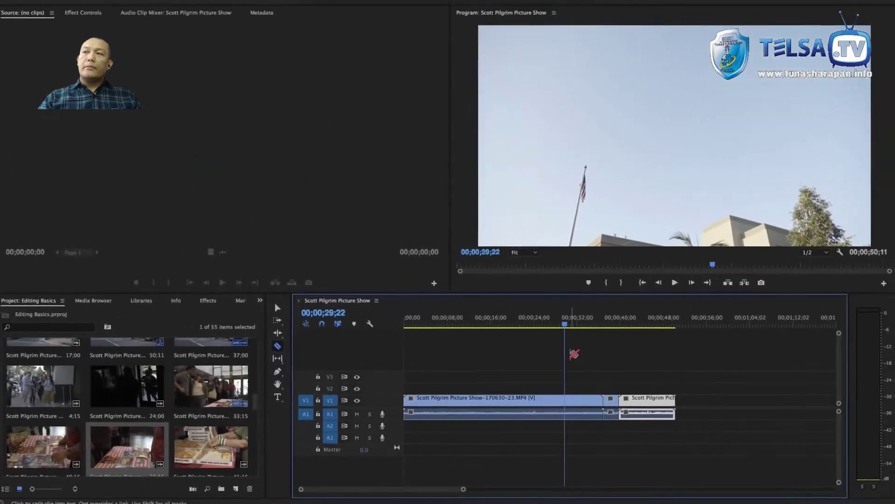
key("space")
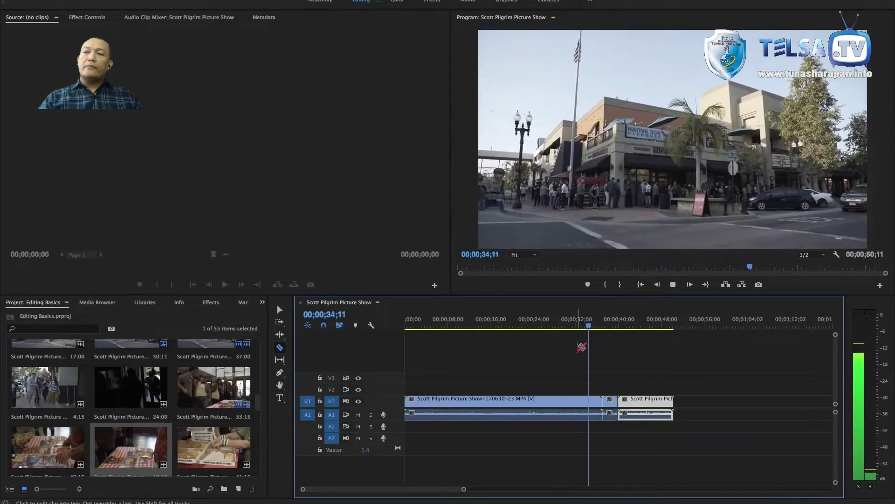
key("space")
left_click(581, 324)
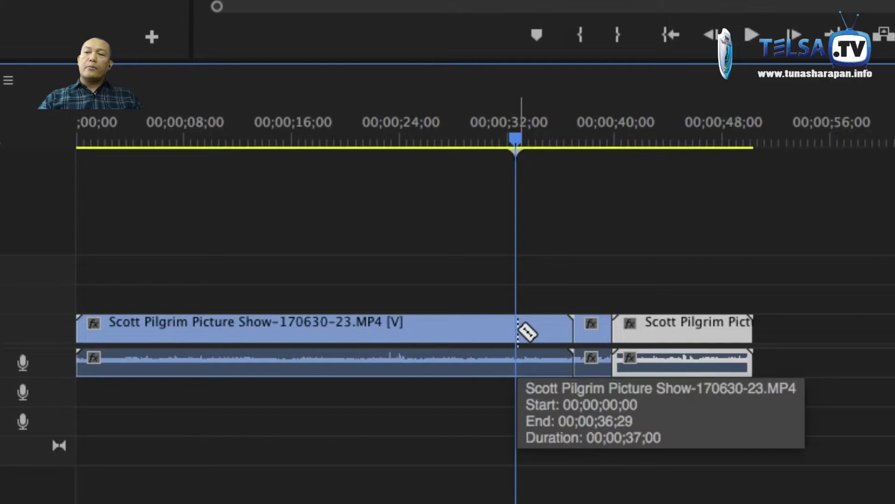
left_click(518, 328)
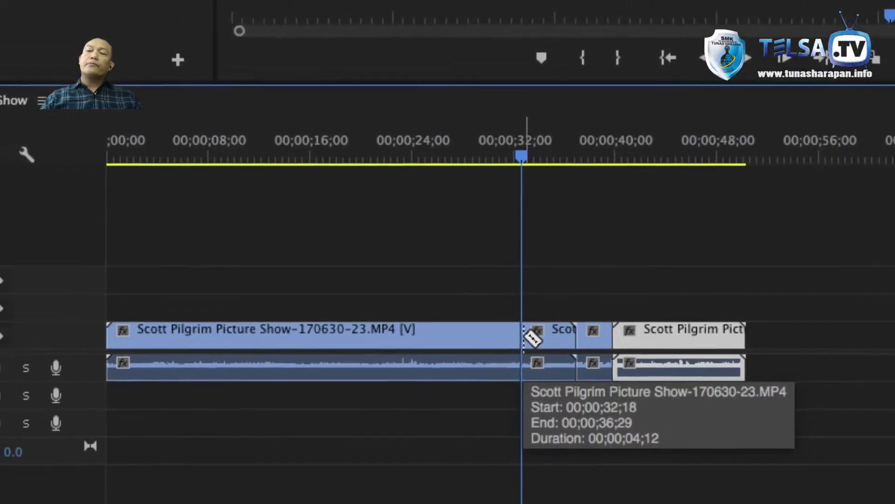
key("space")
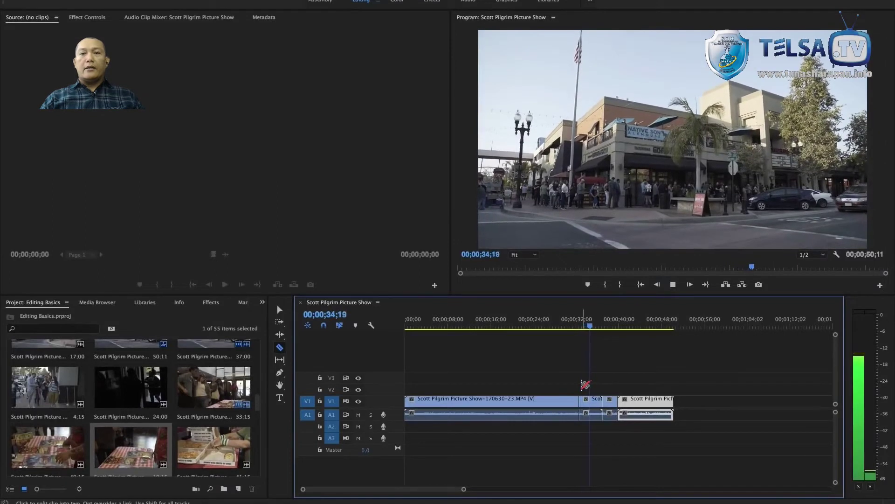
key("space")
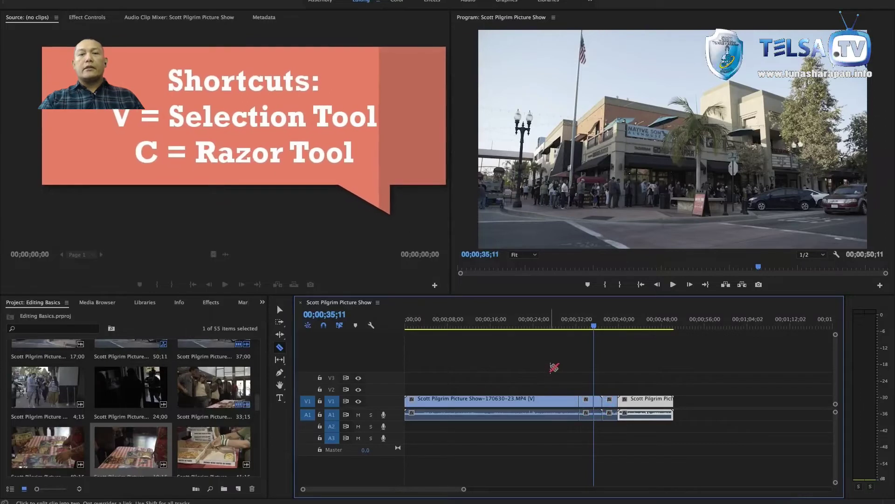
Step: Delete the part of clip 170630-23 before the cut and trim the end of its remaining part to 00;00;35;11
key("v")
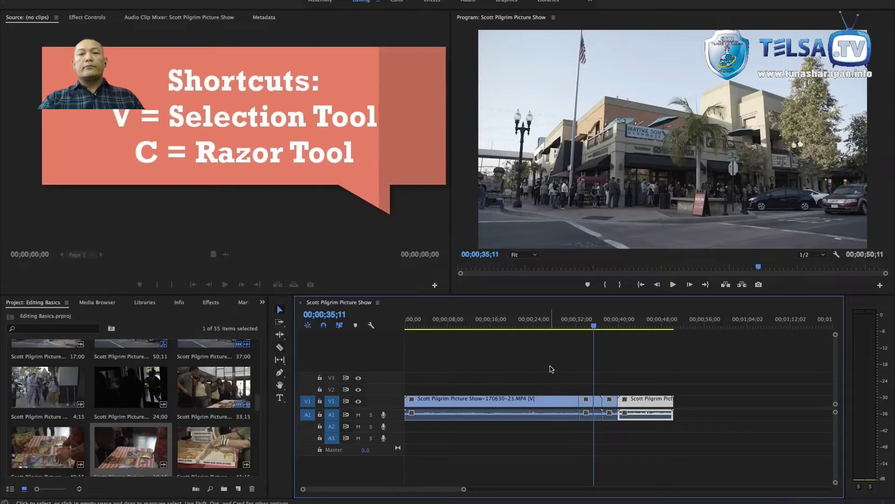
left_click(552, 402)
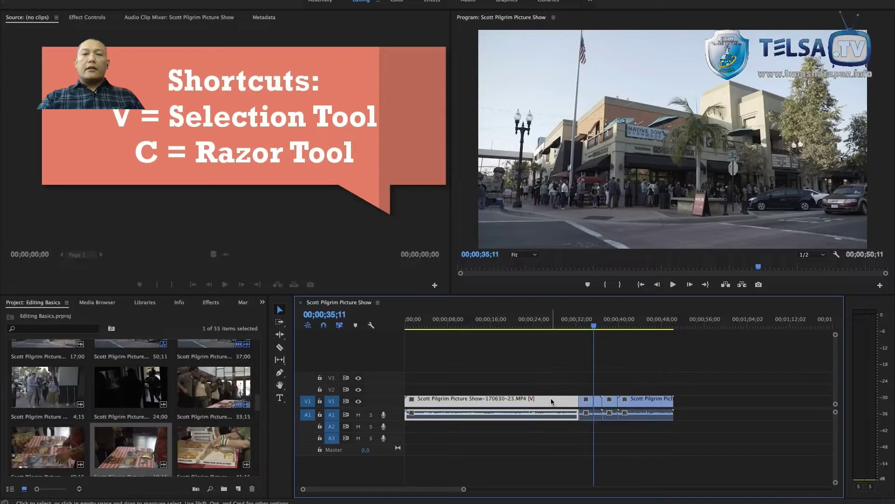
key("Delete")
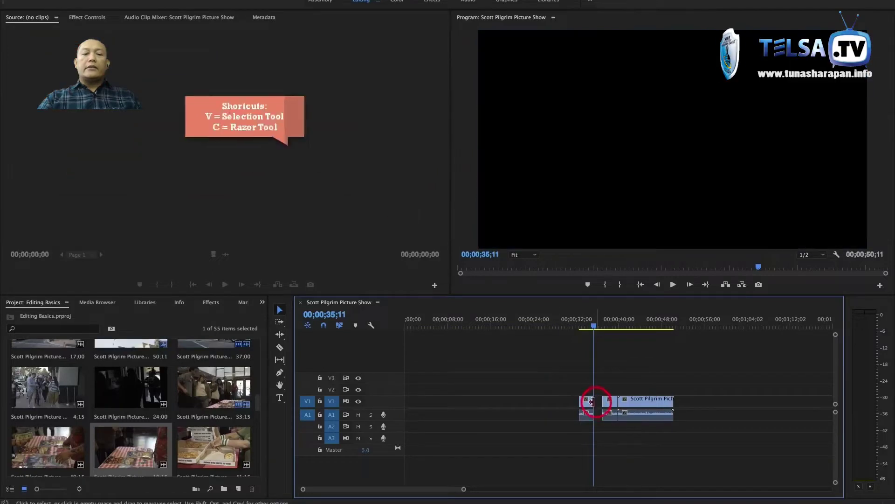
Step: Delete the empty gap at the start of V1 and the gap between the first and second clips
left_click(473, 402)
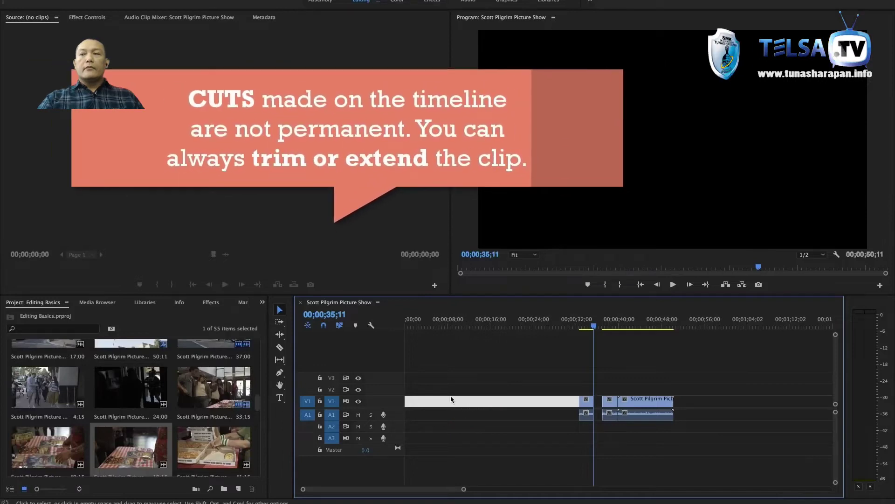
key("Delete")
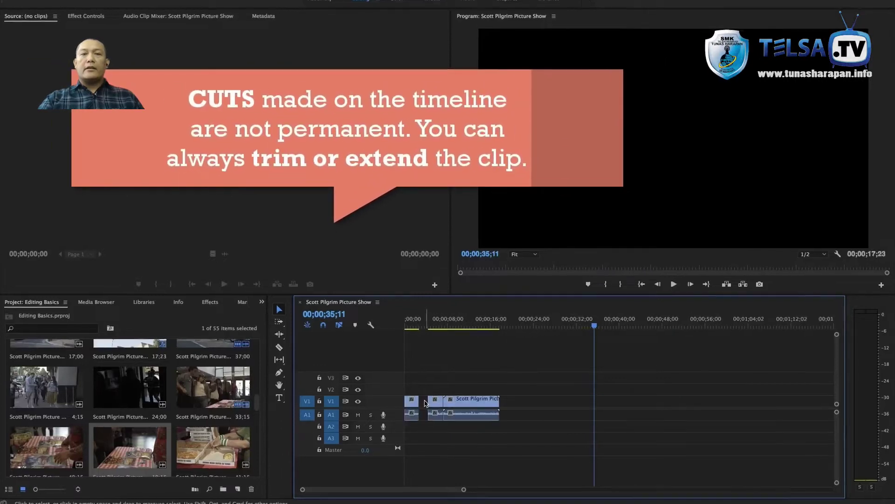
left_click(418, 394)
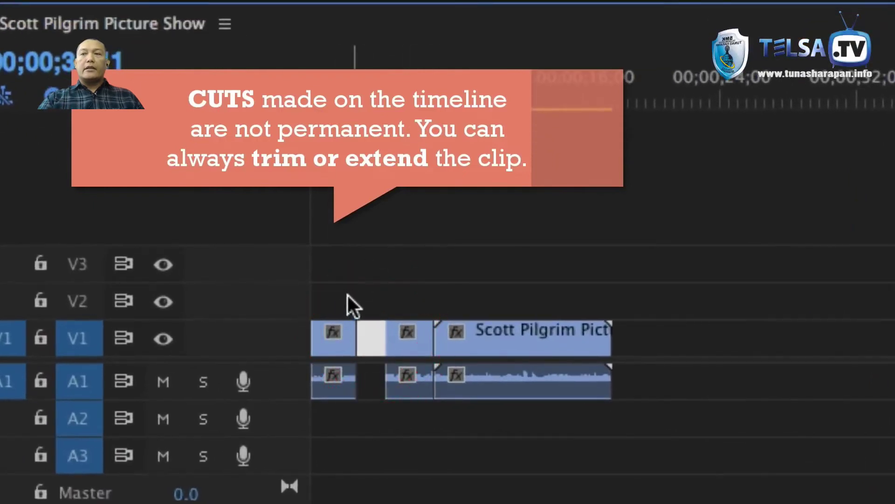
key("Delete")
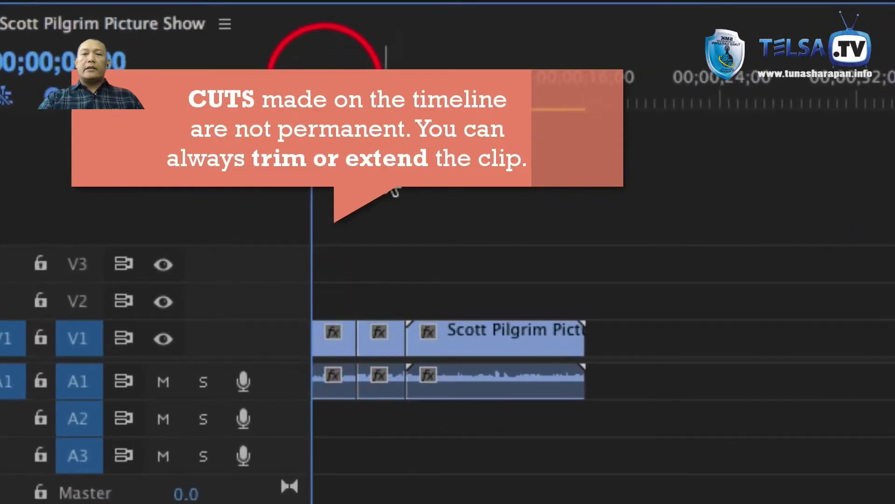
Step: Trim both ends of the last clip on V1, cutting its start at 00;00;11;13, and place it directly after the second clip
left_click_drag(312, 88, 459, 88)
left_click_drag(502, 140, 519, 149)
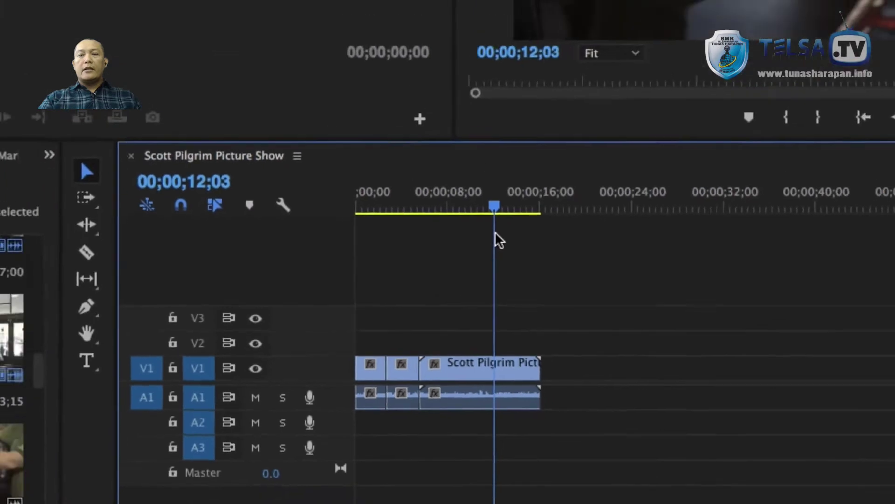
left_click_drag(495, 234, 476, 269)
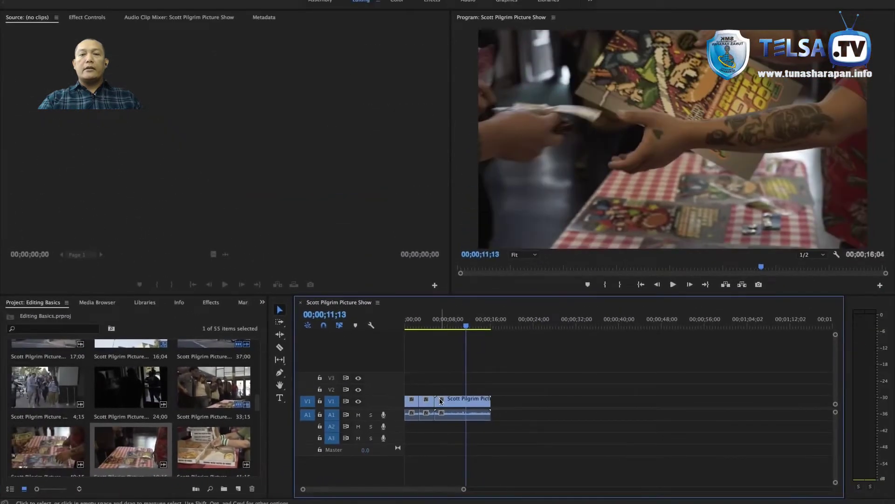
left_click_drag(438, 399, 468, 400)
left_click_drag(471, 327, 482, 326)
left_click_drag(489, 399, 443, 402)
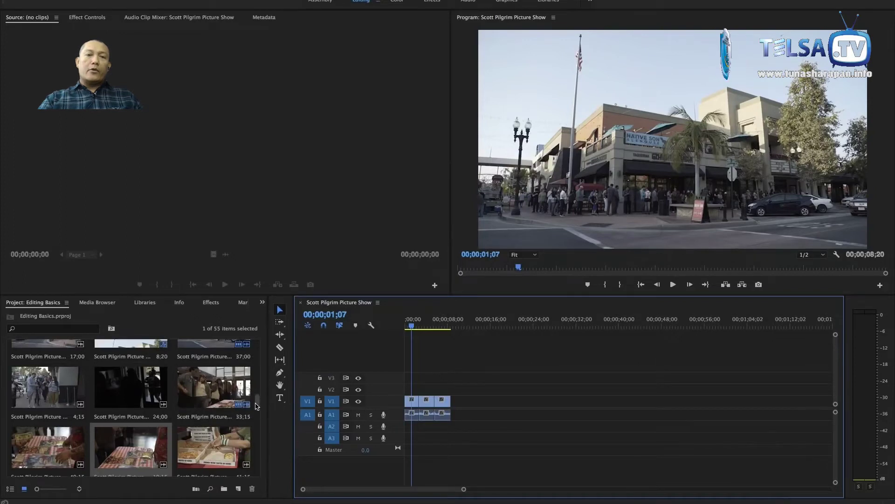
Step: Open the theater-audience clip Scott Pilgrim Picture Show-170630-32.MP4 in the Source Monitor and scrub through the edited sequence
mouse_move(256, 406)
left_mouse_down()
mouse_move(261, 342)
mouse_move(261, 418)
left_mouse_up()
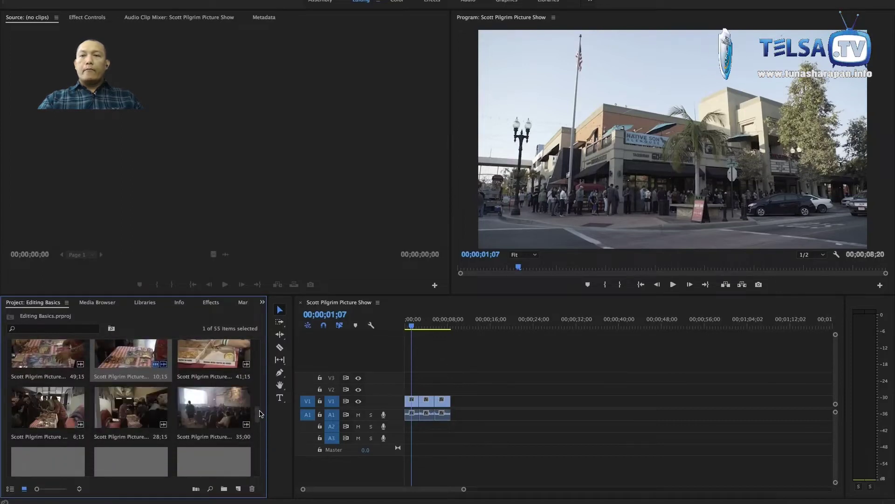
double_click(218, 410)
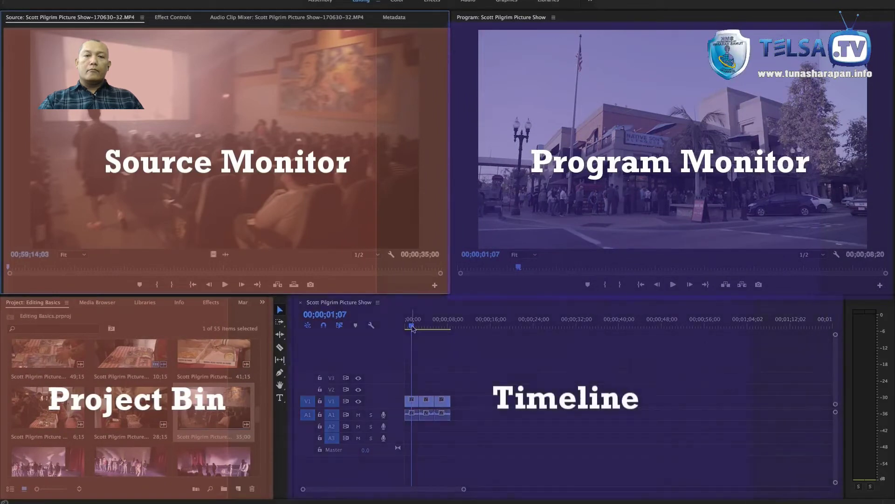
left_click_drag(412, 328, 418, 330)
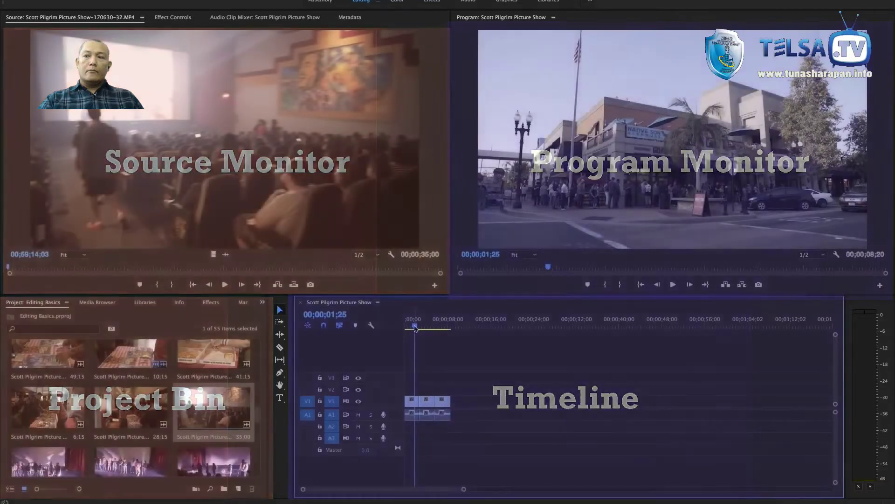
left_click_drag(414, 326, 428, 330)
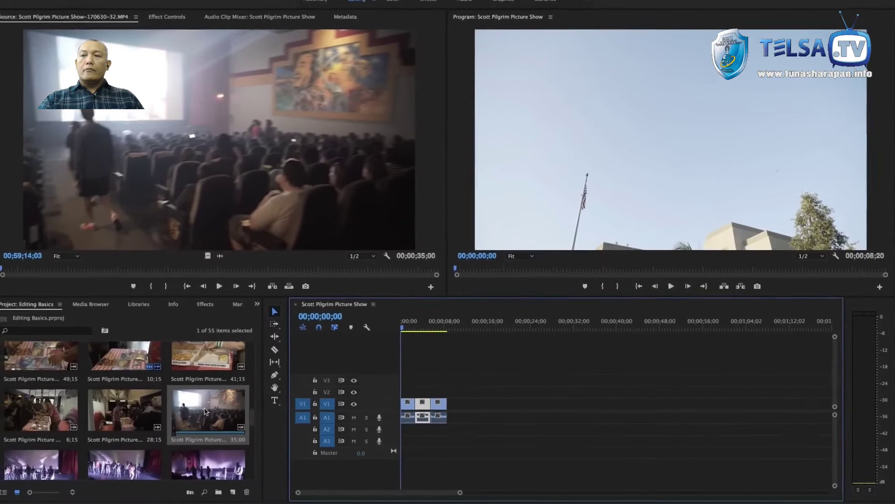
double_click(205, 410)
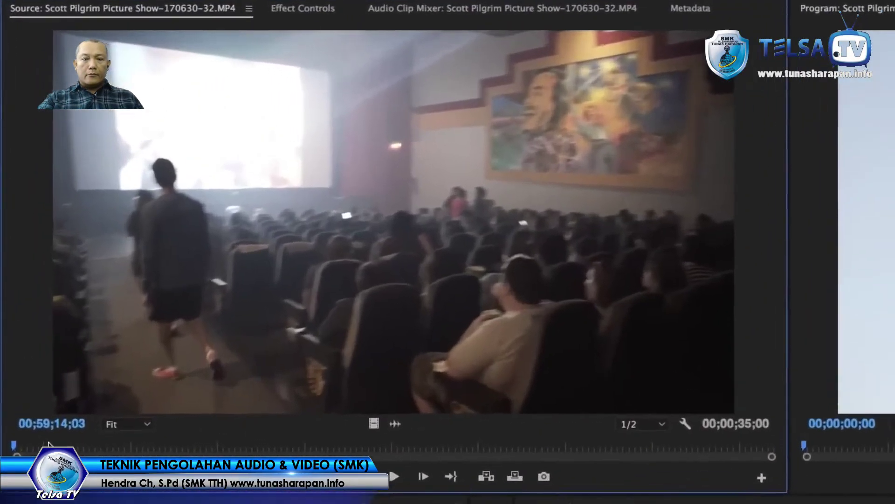
Step: Play through the theater-audience source clip and mark its In point at 00;59;22;29 and its Out point at 00;59;25;19
key("space")
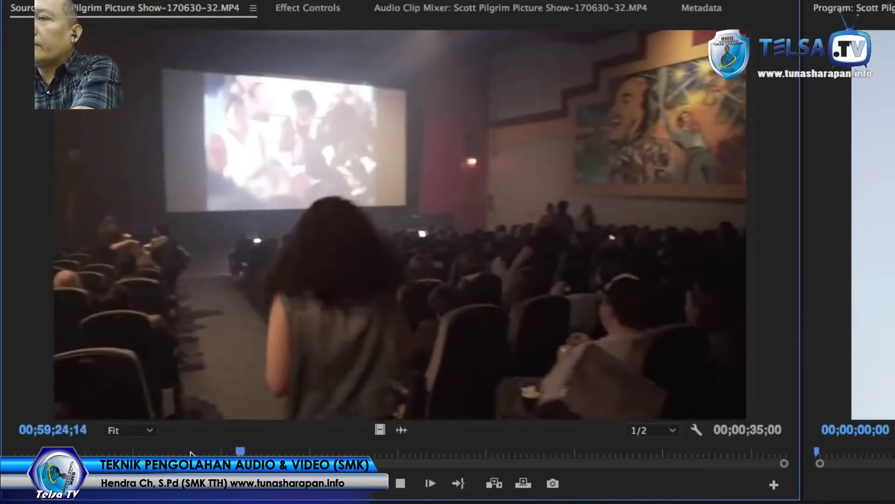
key("space")
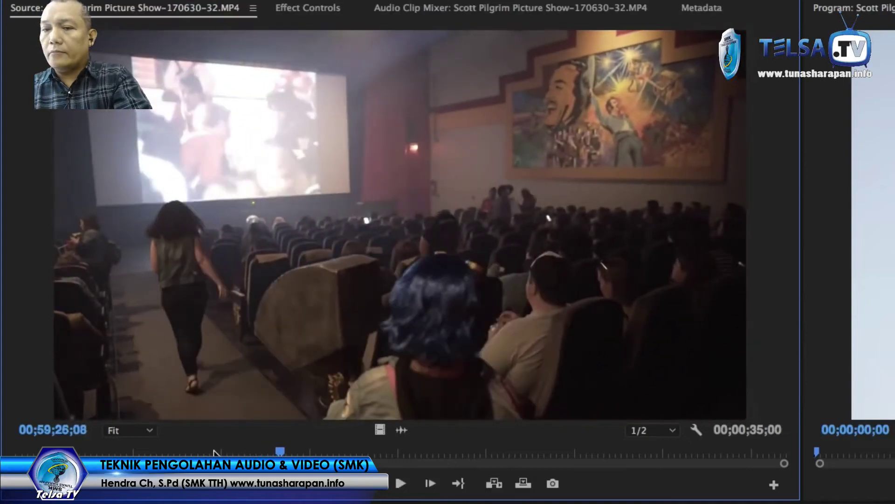
left_click_drag(222, 451, 208, 450)
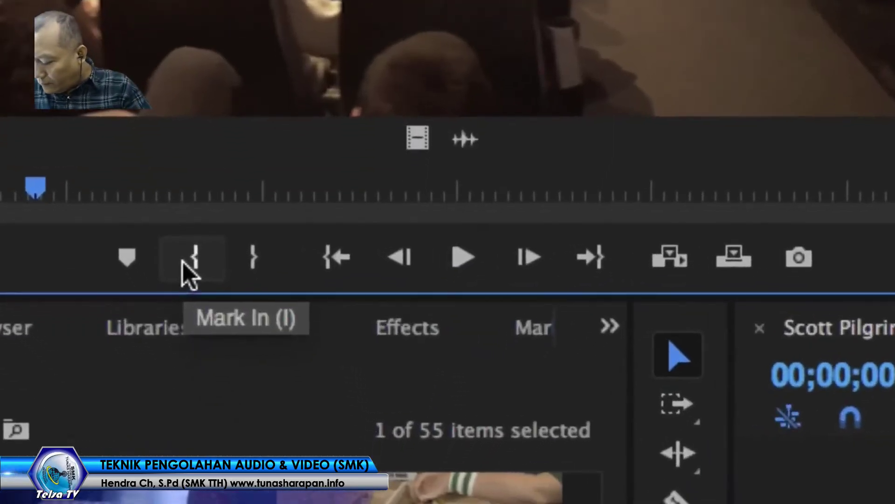
left_click(183, 261)
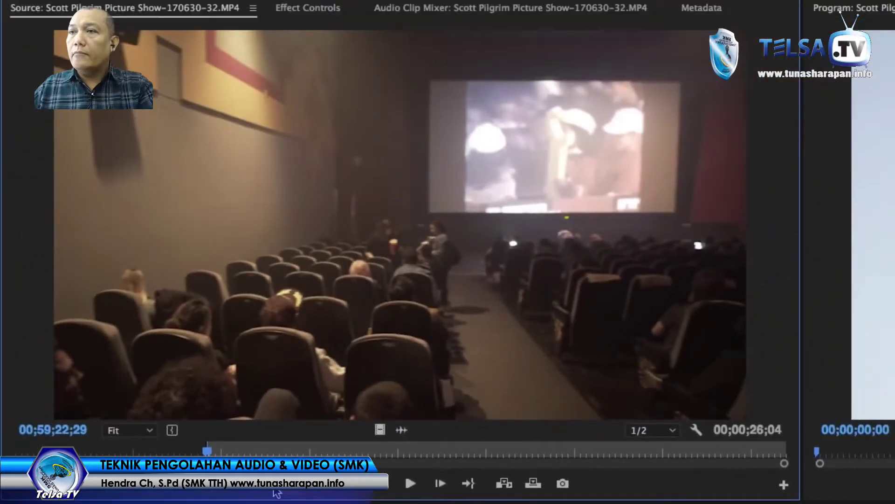
key("space")
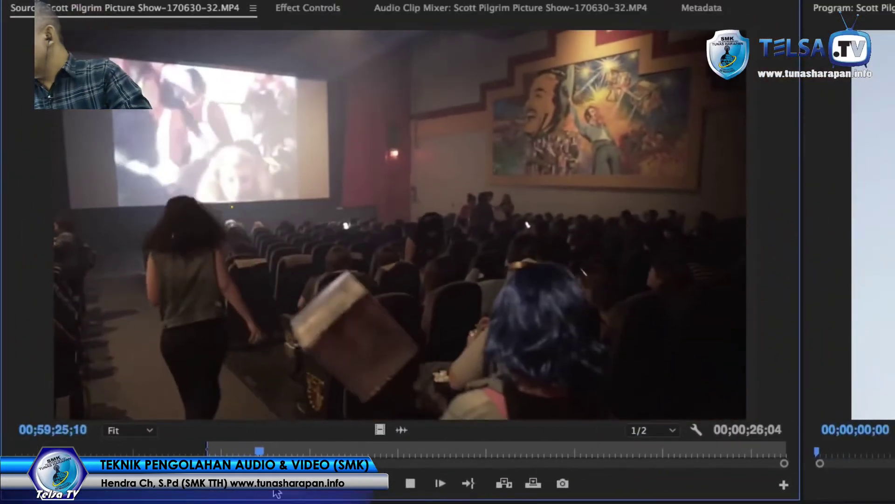
key("space")
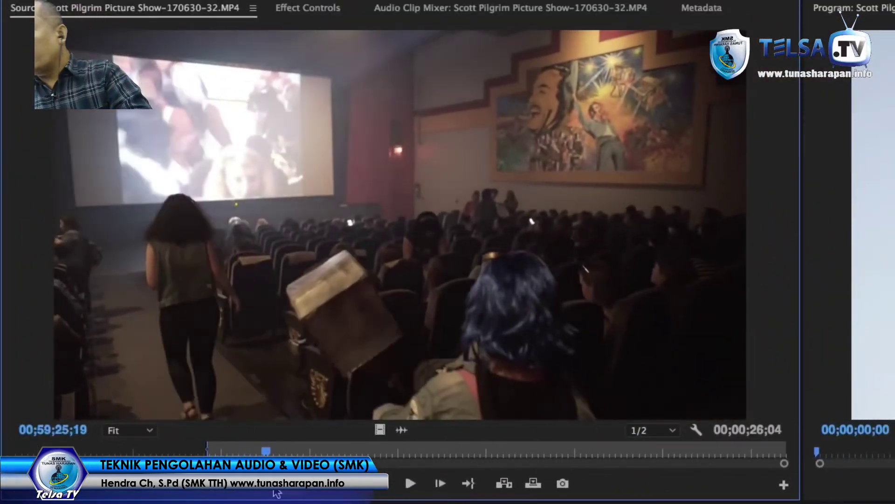
left_click(320, 491)
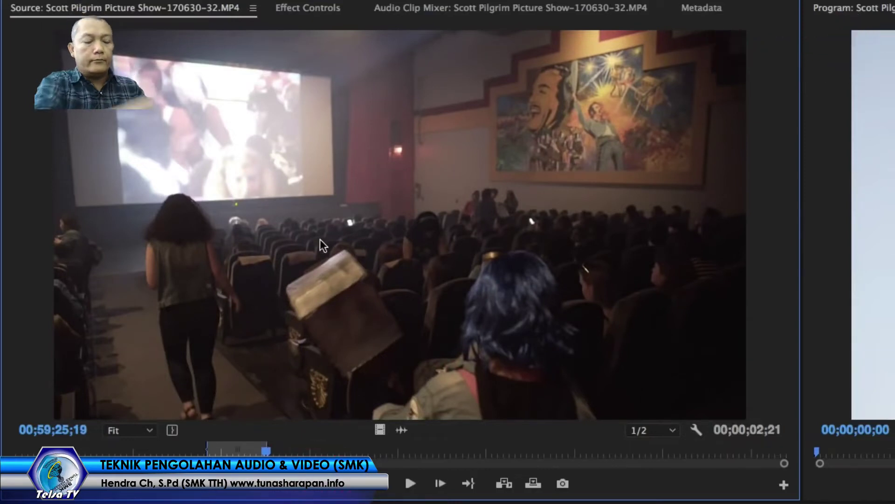
Step: Add the marked part of the theater-audience clip to the sequence on V1 and A1, directly after the third clip
left_click_drag(396, 231, 712, 490)
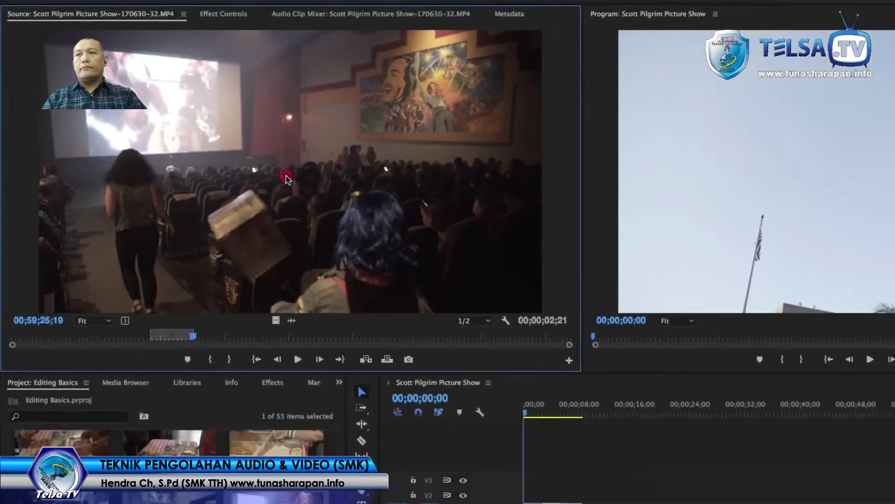
left_click_drag(400, 288, 457, 403)
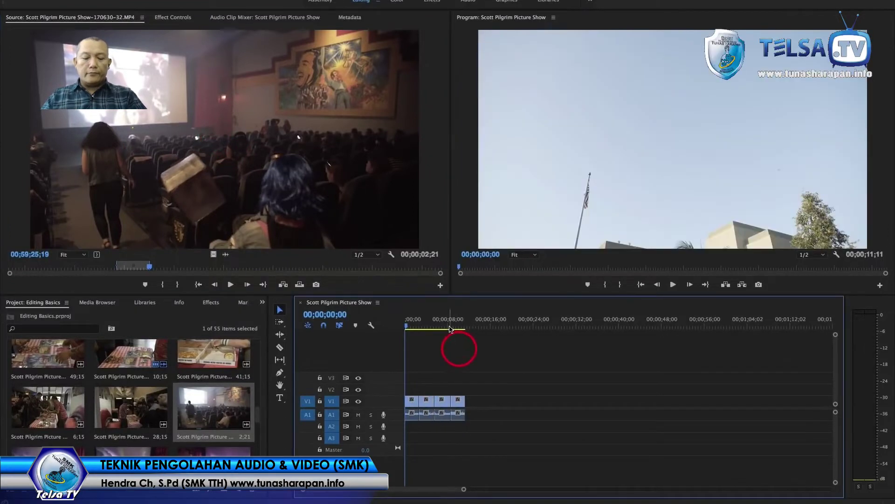
scroll(258, 414, "up", 1)
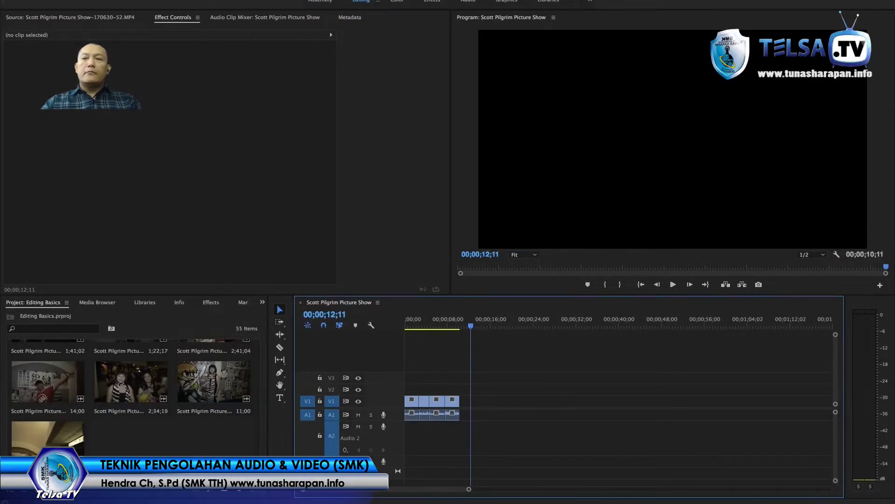
Step: Import the scott-pilgrim-vs-the-world-movie-poster JPG from the 02_Images folder of Editing Basics on the Desktop
left_click(135, 6)
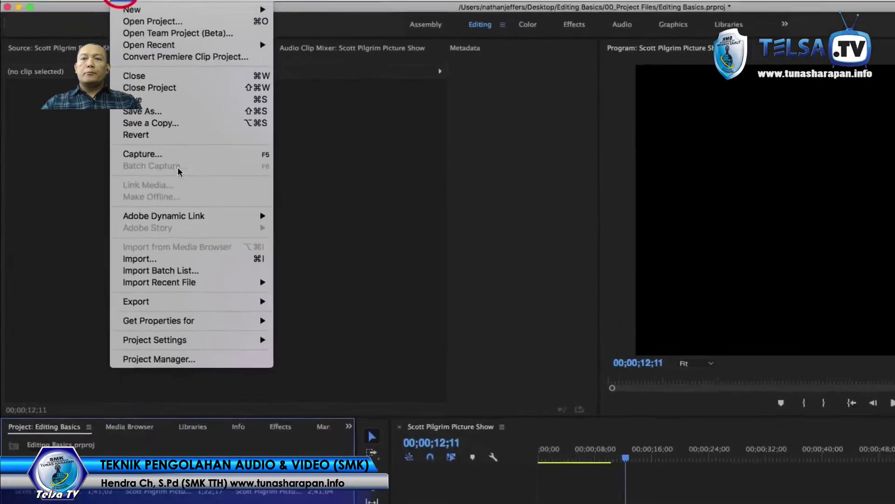
mouse_move(194, 306)
left_click(231, 322)
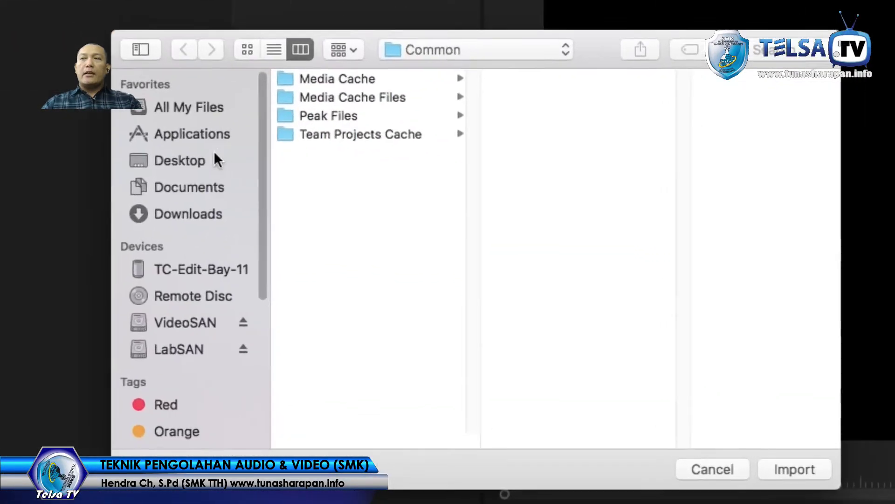
left_click(462, 224)
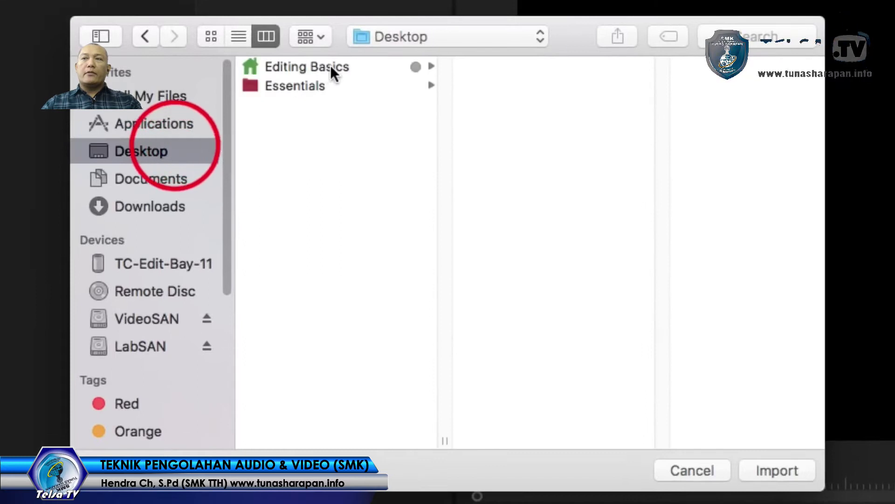
left_click(583, 162)
left_click(515, 104)
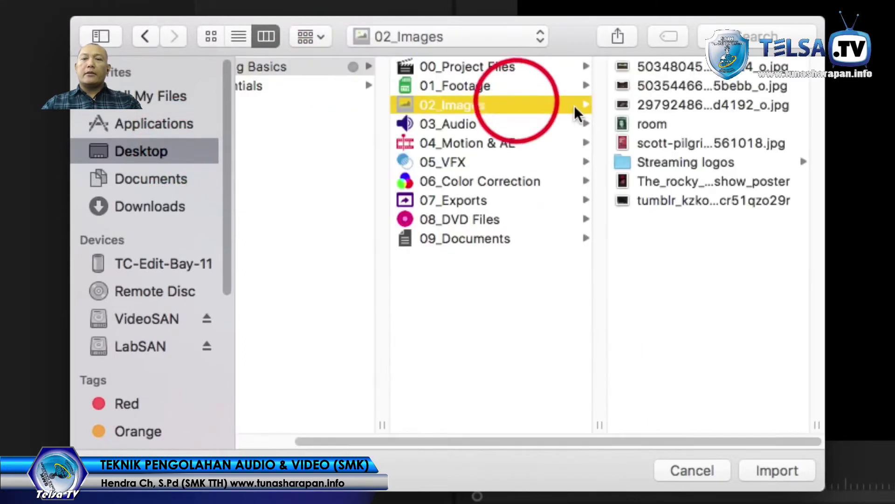
left_click(662, 138)
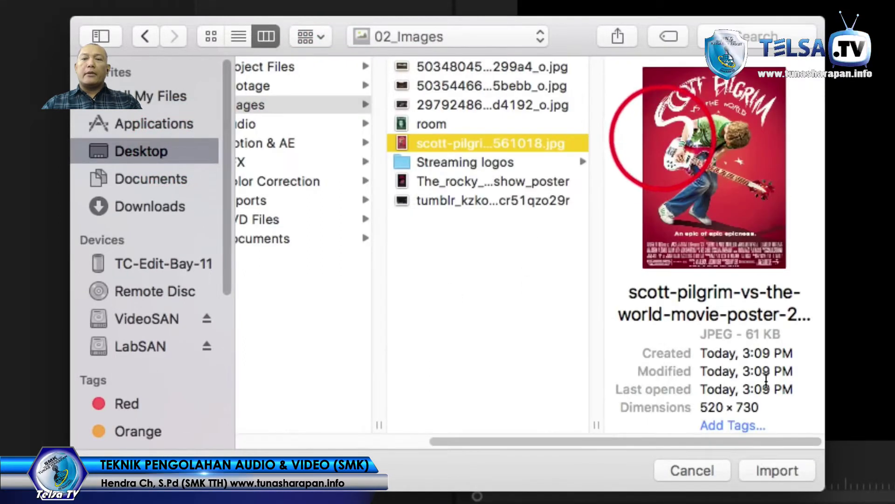
left_click(763, 464)
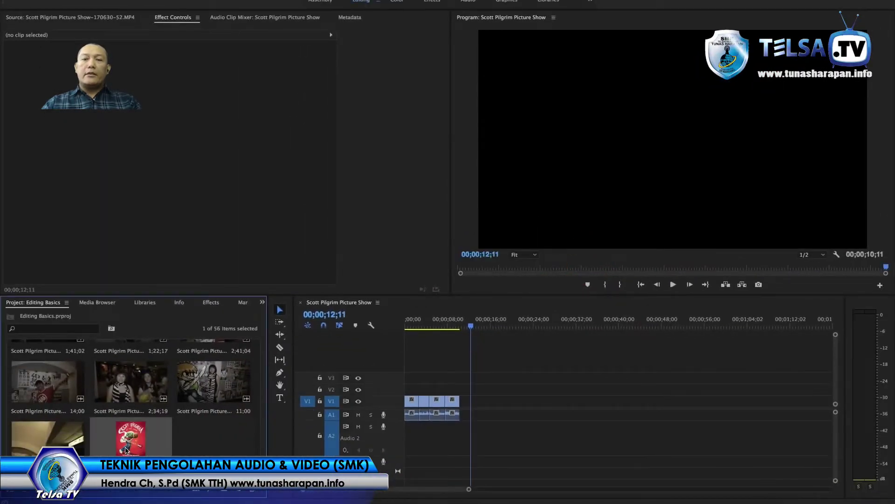
Step: Place the movie poster image on V1 directly after the last clip and apply Set to Frame Size to it
left_click_drag(371, 389, 465, 397)
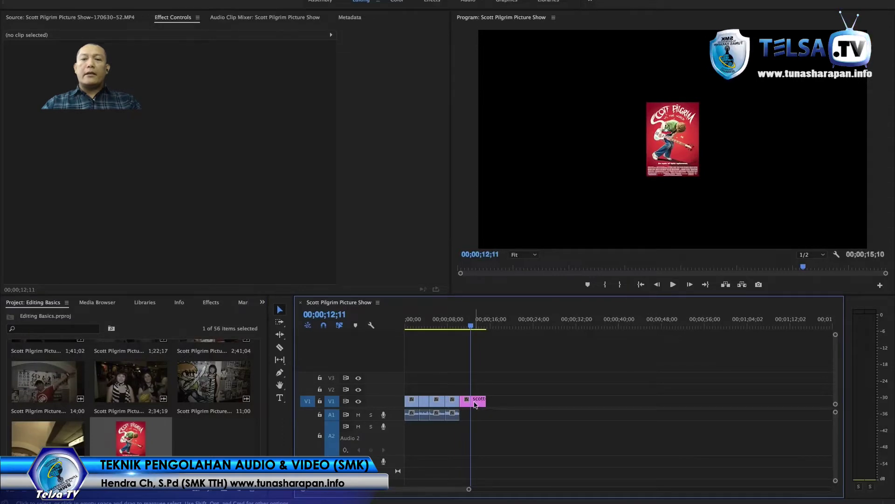
right_click(474, 403)
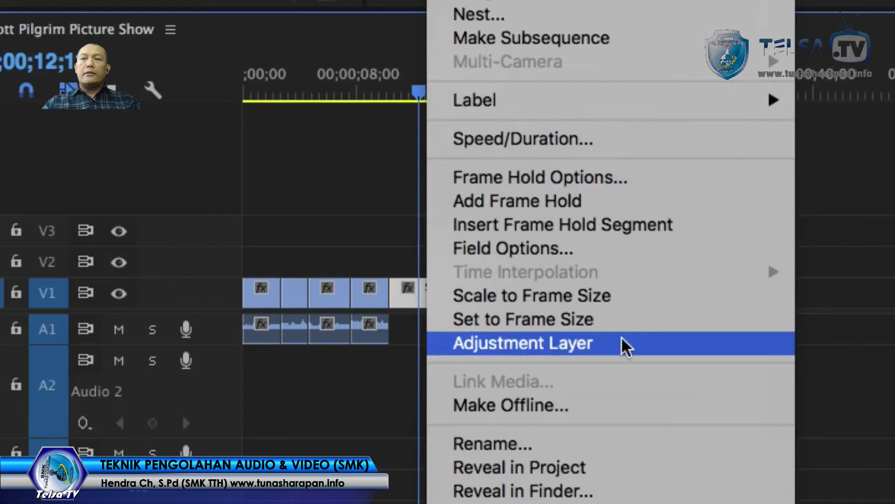
left_click(641, 321)
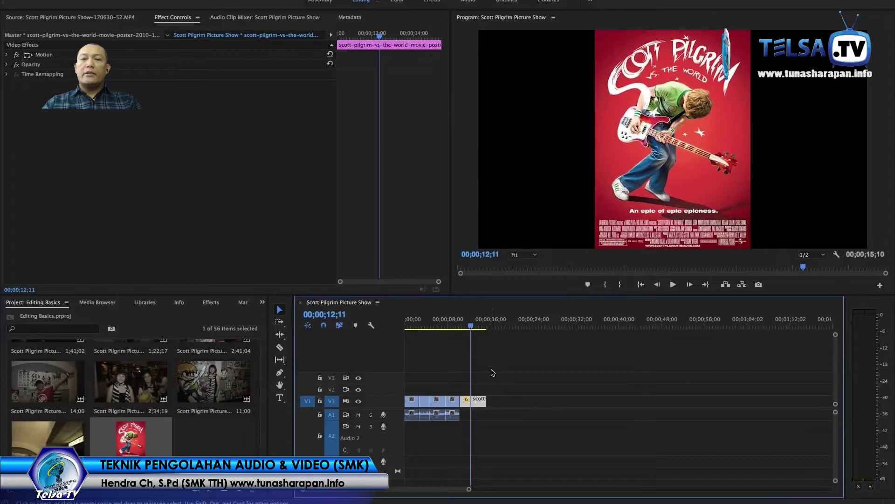
right_click(473, 401)
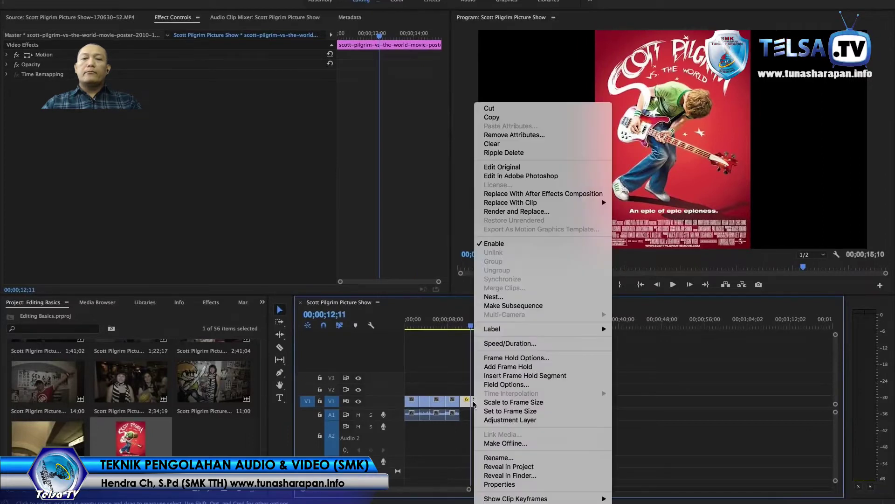
left_click(550, 413)
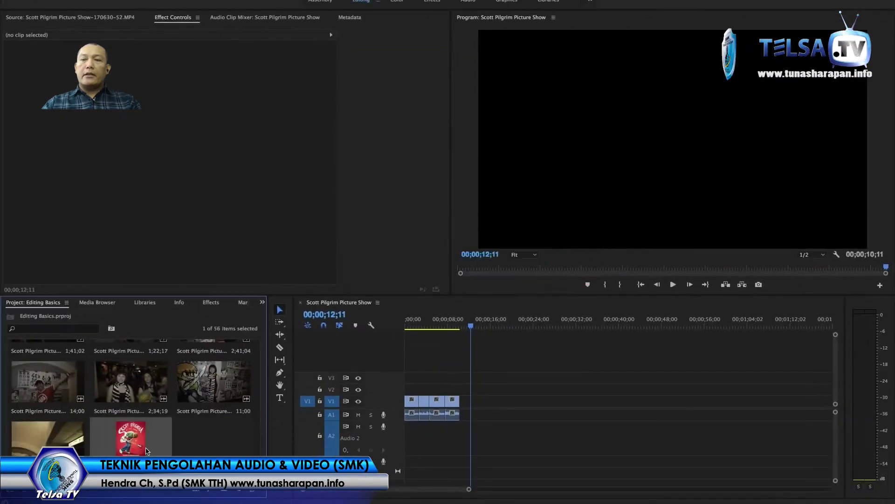
Step: Try Set to Frame Size on the poster placed once more at the end of V1, and delete the poster from the timeline
left_click_drag(131, 449, 465, 397)
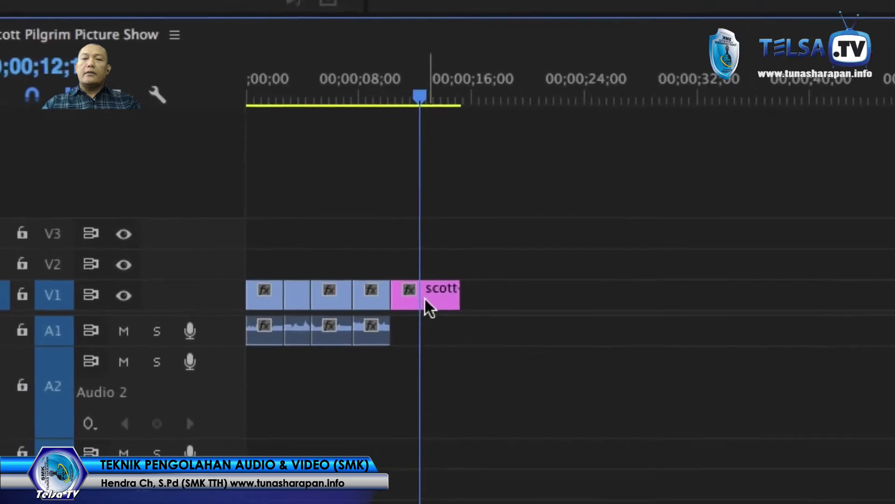
right_click(425, 297)
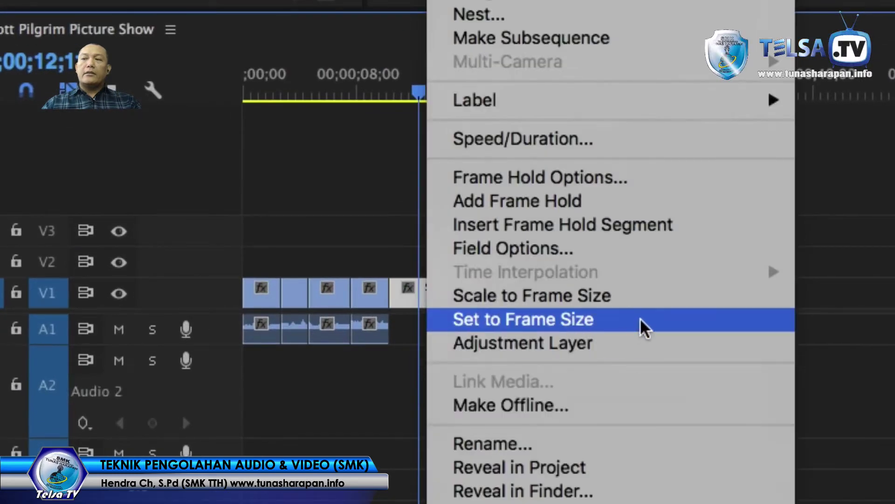
left_click(641, 319)
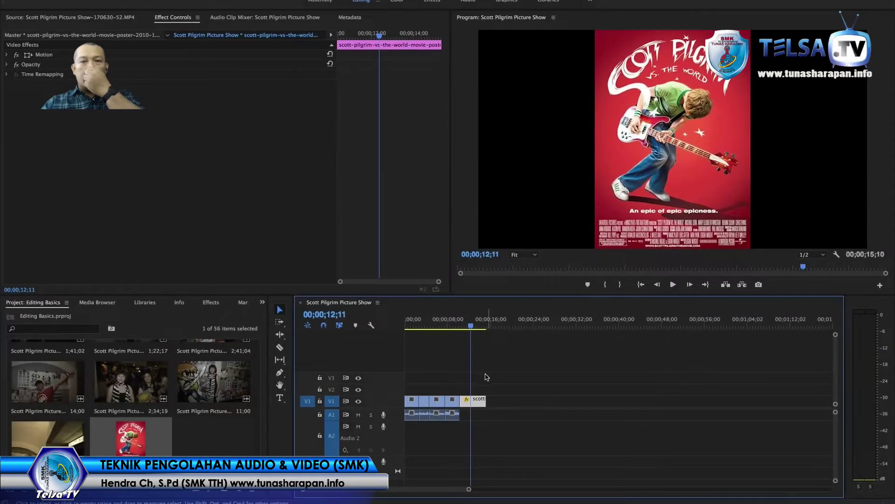
right_click(474, 403)
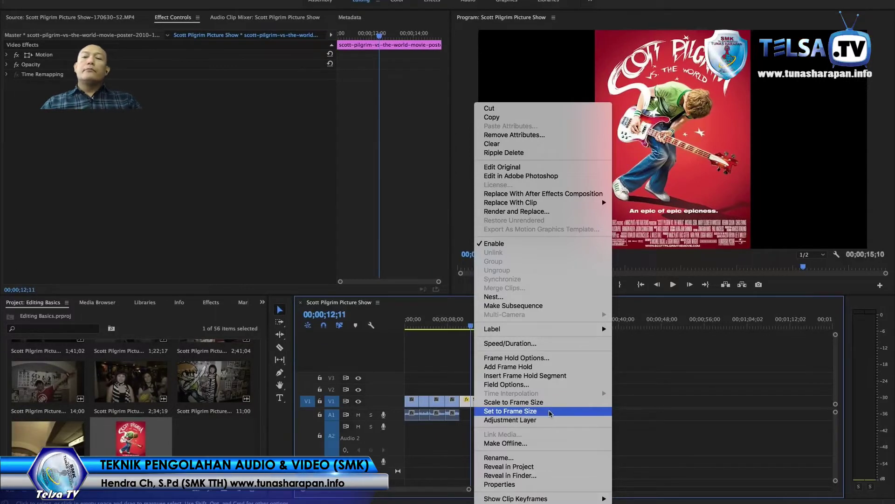
left_click(453, 369)
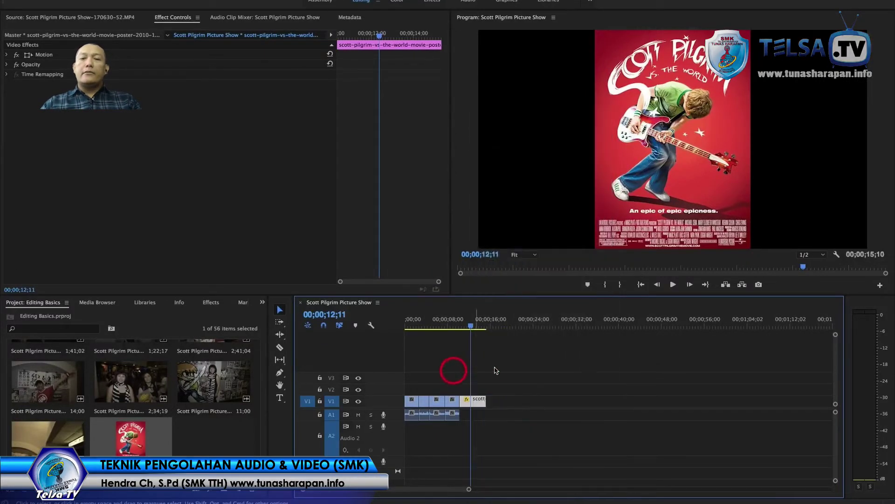
key("Delete")
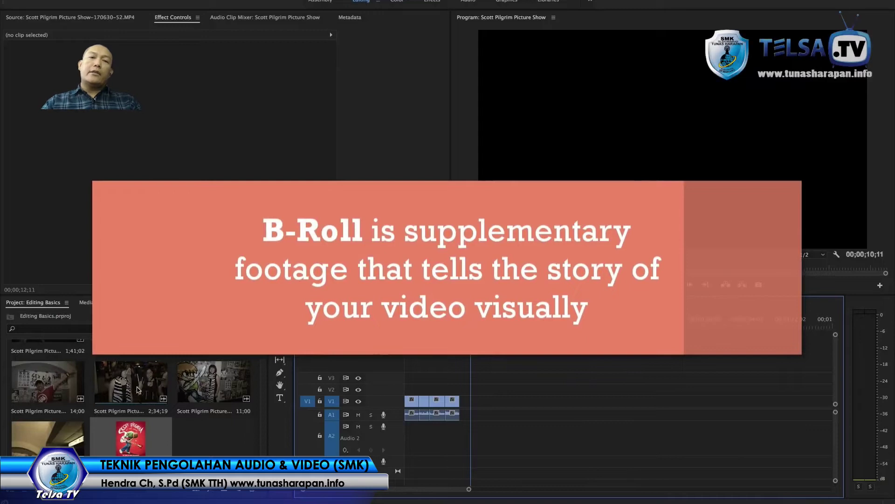
Step: Place clip Scott Pilgrim Picture Show-170630-52.MP4 on V1 after a short gap behind the last clip and scrub into it to 00;00;30;02
left_click(152, 381)
left_click_drag(152, 381, 482, 402)
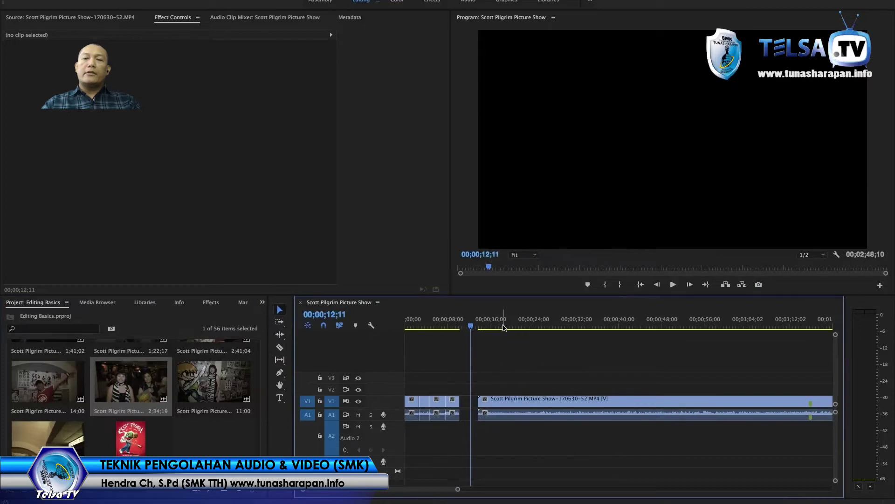
left_click(522, 325)
left_click_drag(528, 325, 568, 327)
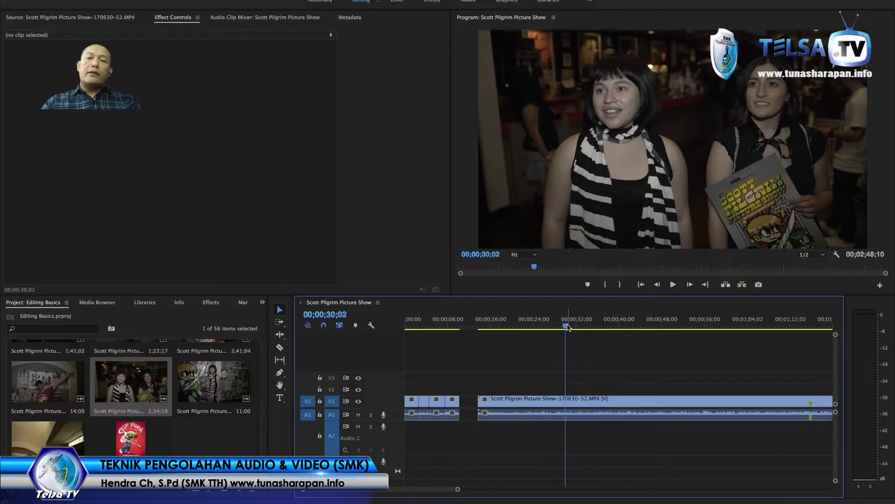
Step: Play the interview clip and cut it with the Razor tool at 00;00;36;10 and at 00;00;30;07
key("space")
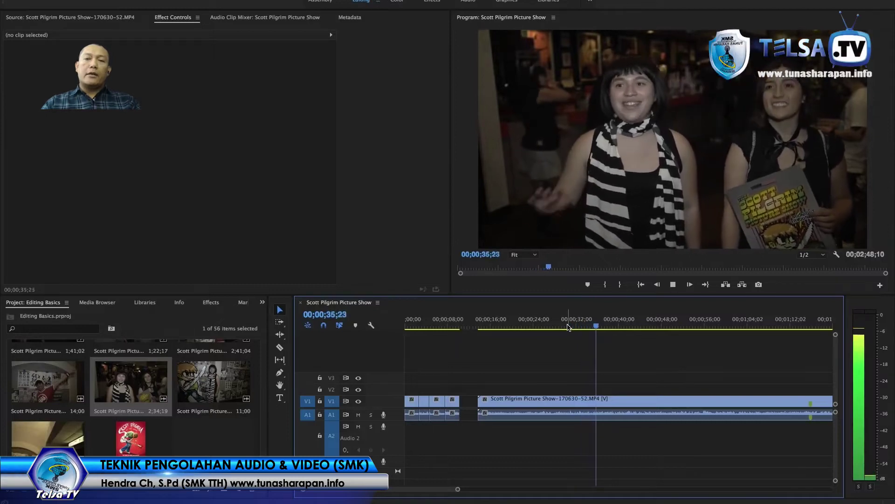
key("space")
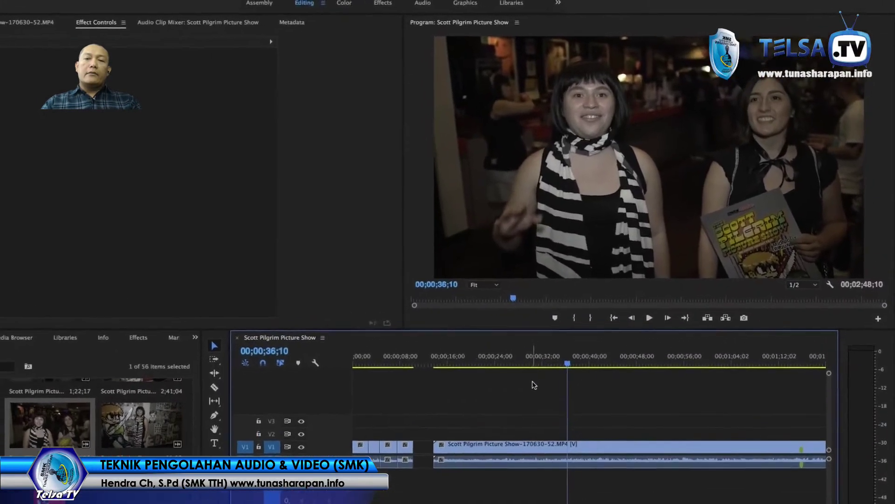
key("c")
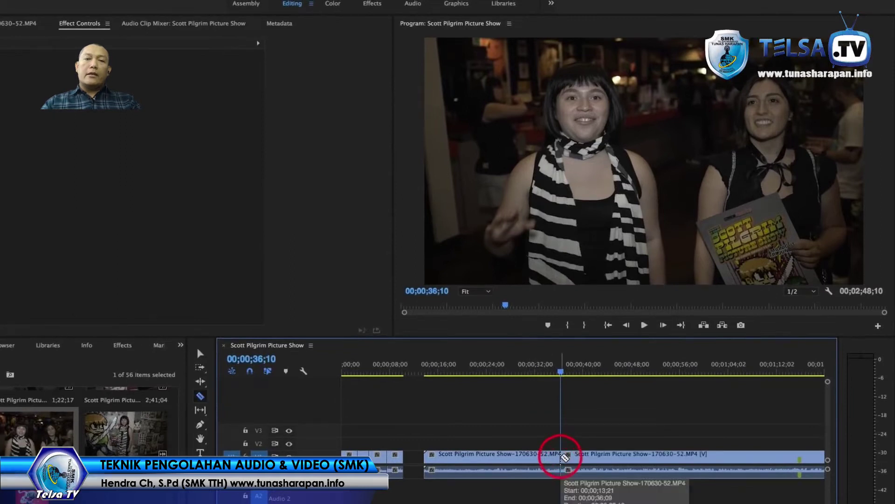
left_click_drag(556, 373, 524, 376)
left_click(522, 454)
key("v")
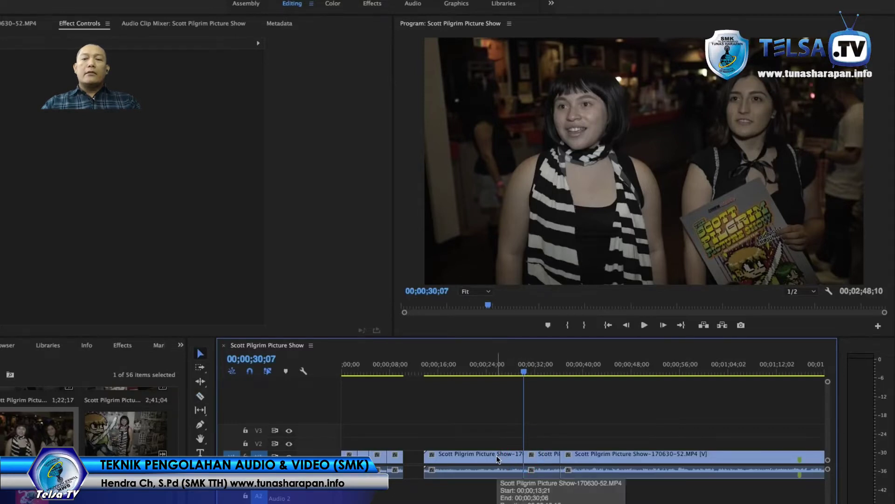
Step: Delete the interview clip's parts before and after the two cuts, and move the remaining part back to about 00;00;13;15 on V1
left_click(496, 455)
left_click(478, 459)
key("Delete")
left_click(583, 451)
key("Delete")
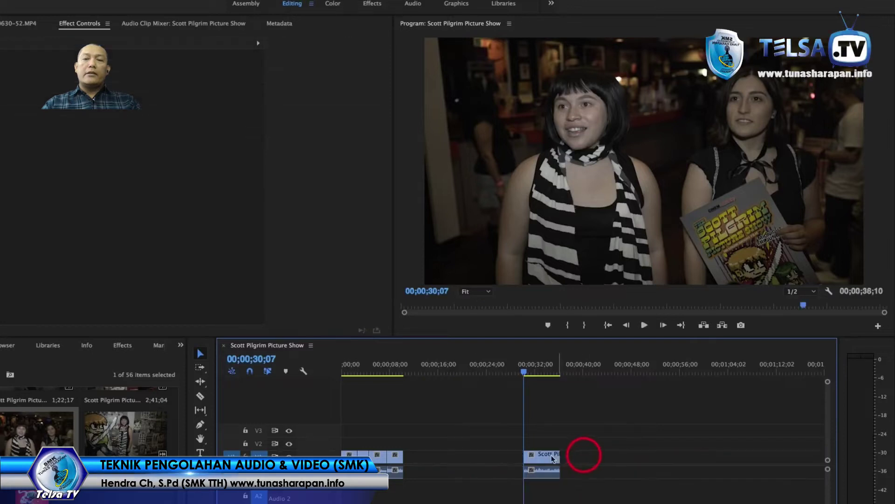
left_click_drag(539, 460, 439, 460)
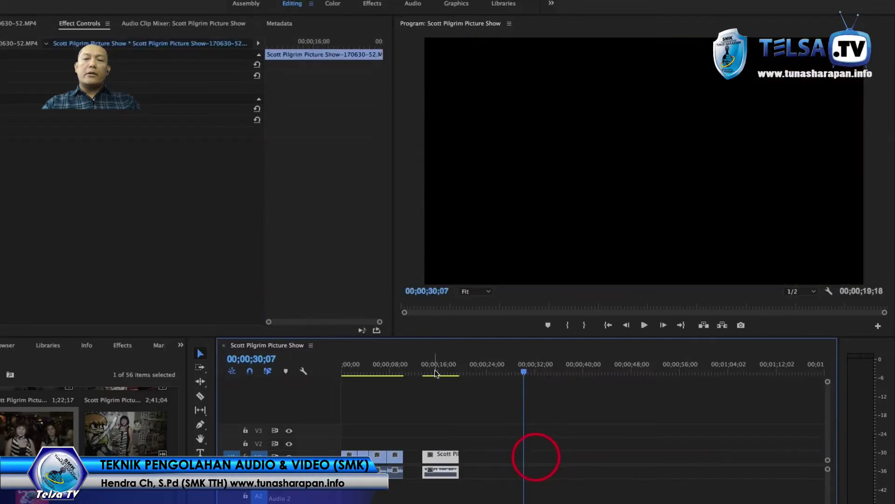
Step: Move the playhead to the interview clip's start at 00;00;13;15 and open audience clip Scott Pilgrim Picture Show-170630-43.MP4 from the project as source
left_click(427, 372)
left_click_drag(427, 373, 424, 373)
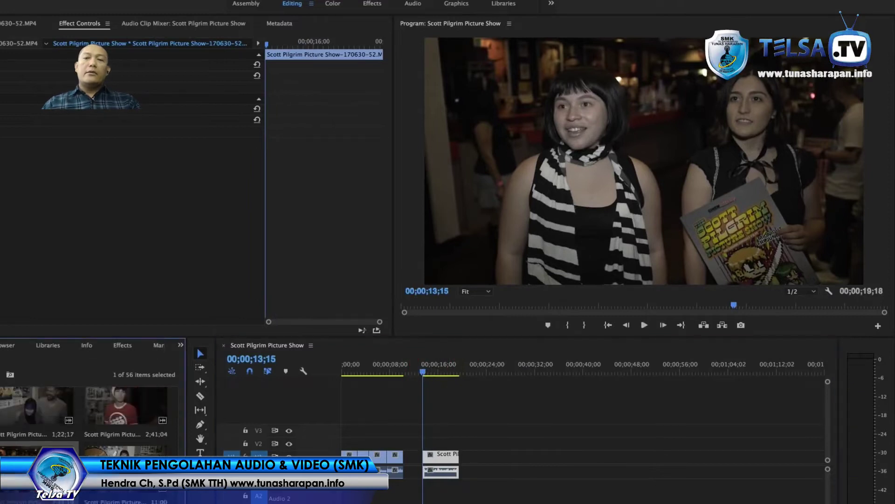
left_click_drag(180, 480, 183, 502)
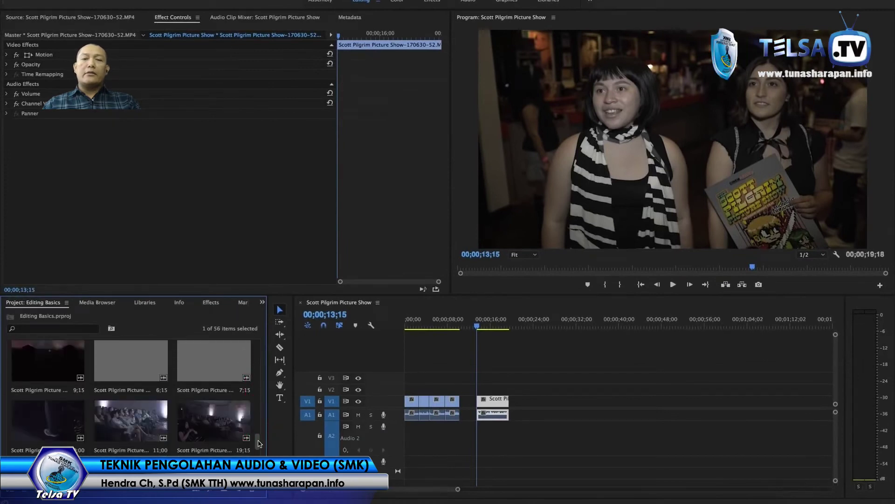
double_click(154, 427)
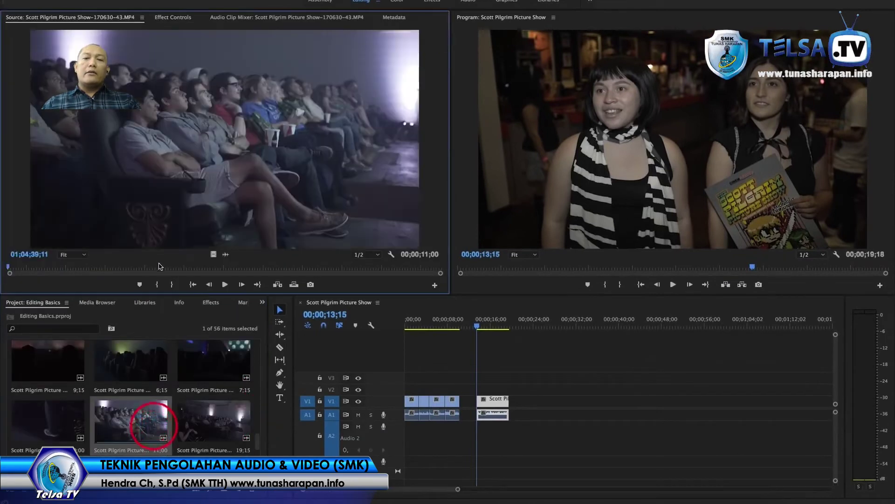
Step: Scrub and play the audience source clip, marking its In point at 01;04;45;09 and its Out point at 01;04;47;21
left_click(148, 267)
left_click(243, 265)
mouse_move(243, 265)
left_mouse_down()
mouse_move(280, 267)
mouse_move(251, 267)
left_mouse_up()
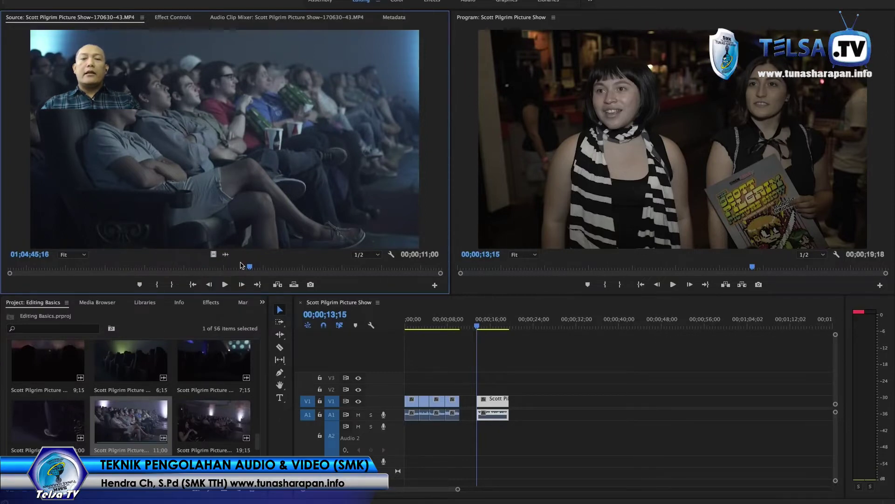
left_click_drag(237, 267, 240, 266)
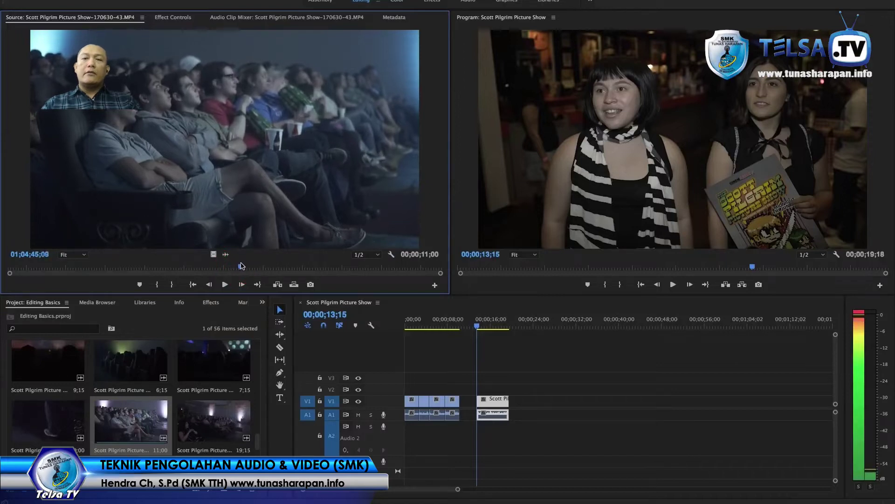
left_click(157, 284)
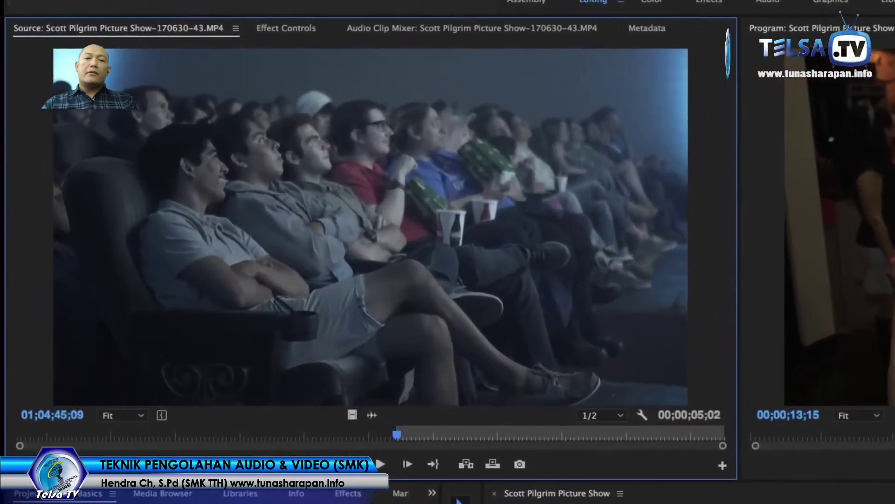
key("space")
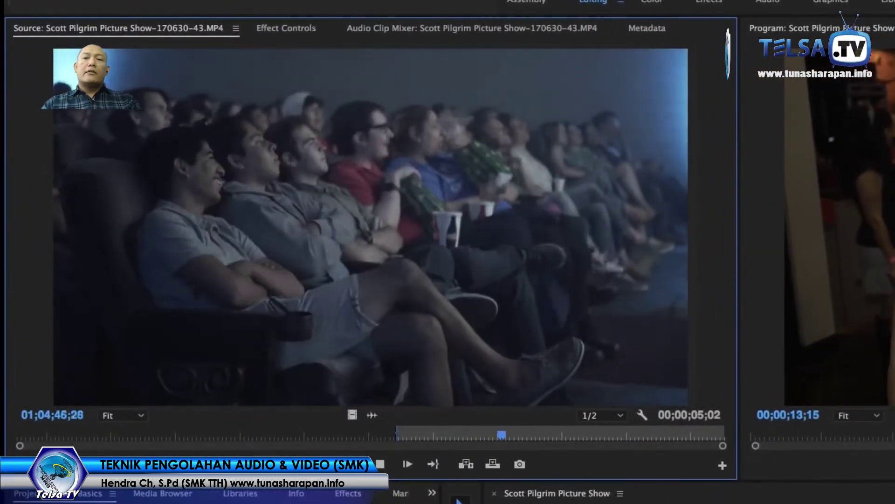
key("space")
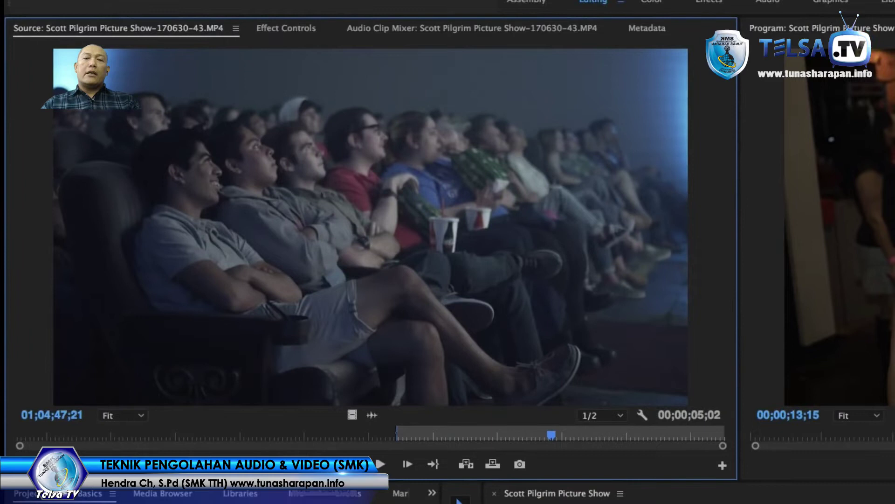
left_click(293, 463)
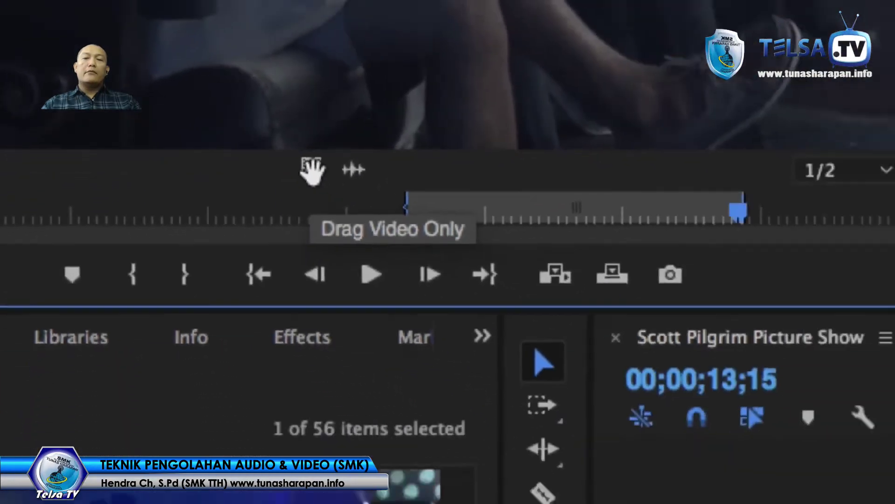
Step: Place only the video of the marked audience range on V2 above the end of the interview clip and play the result
left_click_drag(311, 171, 613, 329)
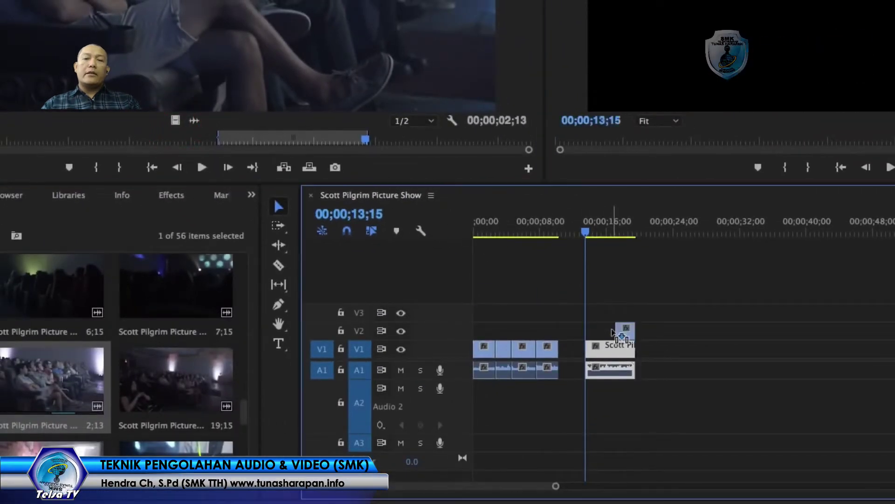
left_click(614, 281)
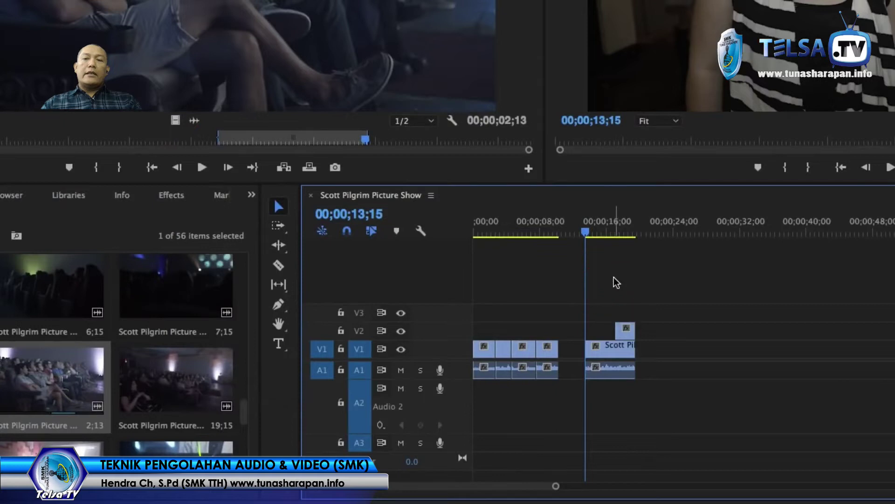
key("space")
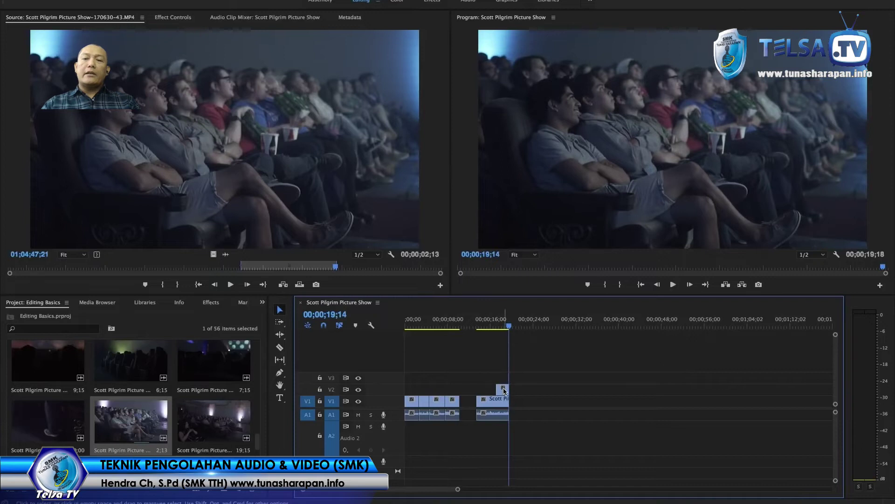
left_click(502, 326)
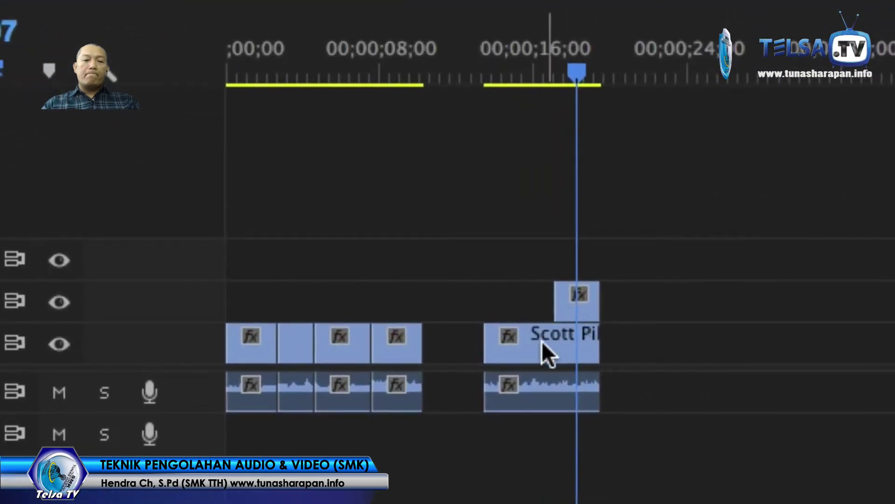
Step: Extend the V2 audience clip's start earlier over the interview, trim its end to about 00;00;18;04, and shift the clip slightly later
left_click(580, 314)
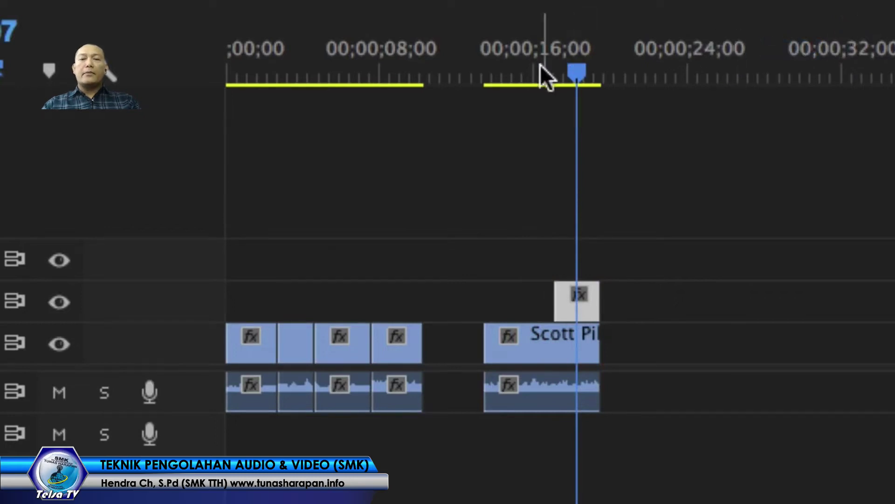
left_click(474, 71)
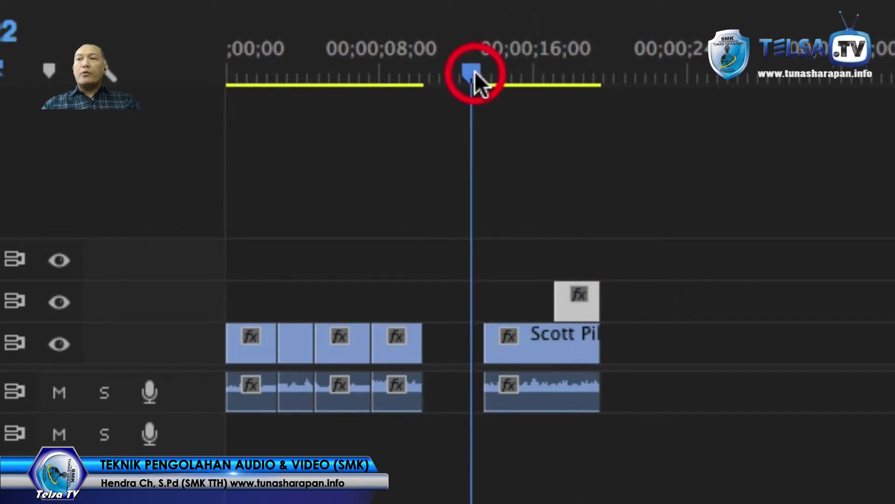
left_click_drag(579, 305, 550, 304)
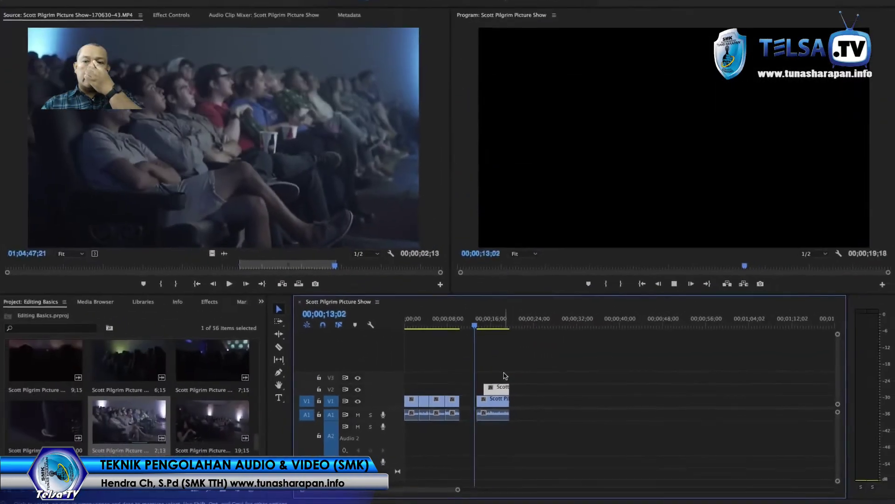
mouse_move(508, 387)
left_mouse_down()
mouse_move(496, 390)
mouse_move(504, 383)
mouse_move(497, 377)
left_mouse_up()
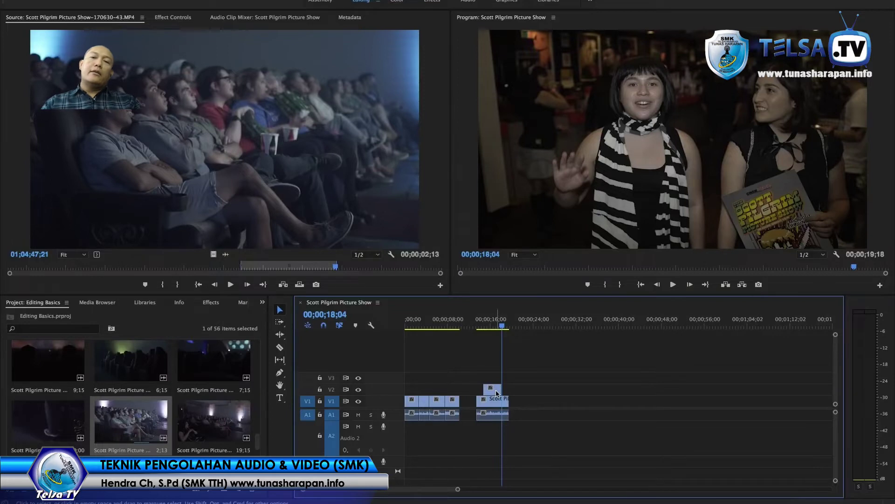
left_click_drag(496, 393, 504, 393)
left_click(505, 361)
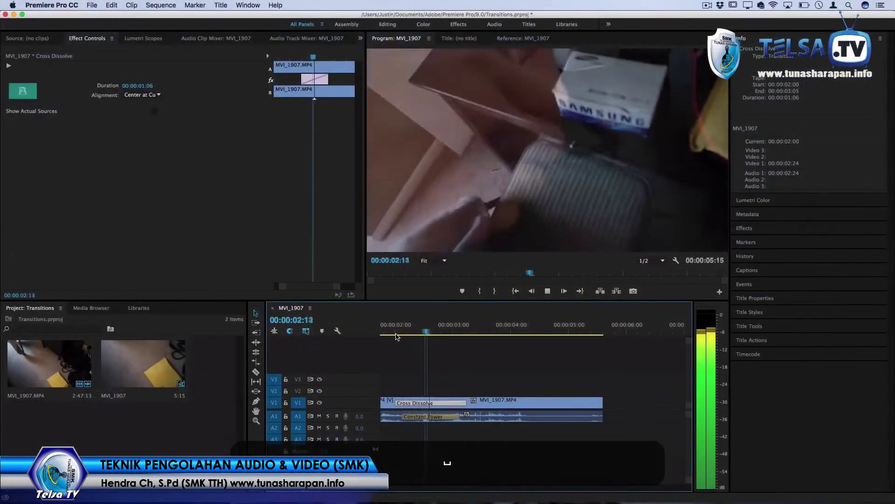
Step: Stop playback of the MVI_1907 sequence and delete the Cross Dissolve between the two clips on V1
key("space")
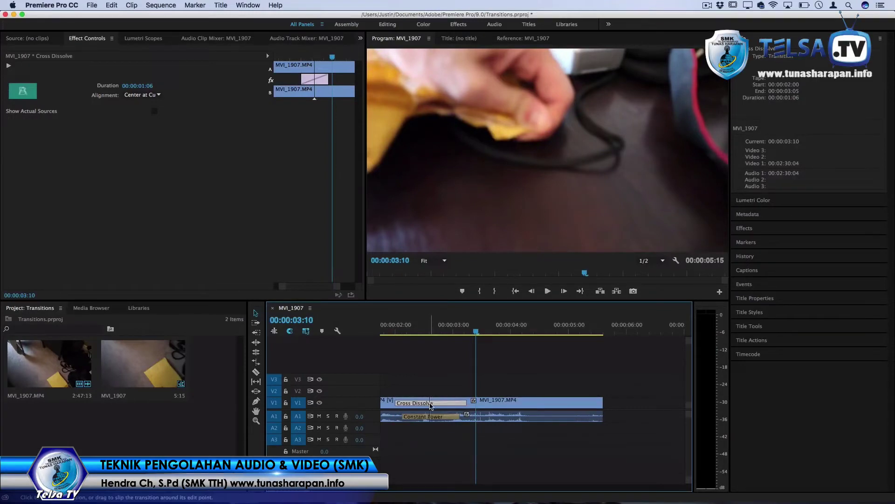
key("BackSpace")
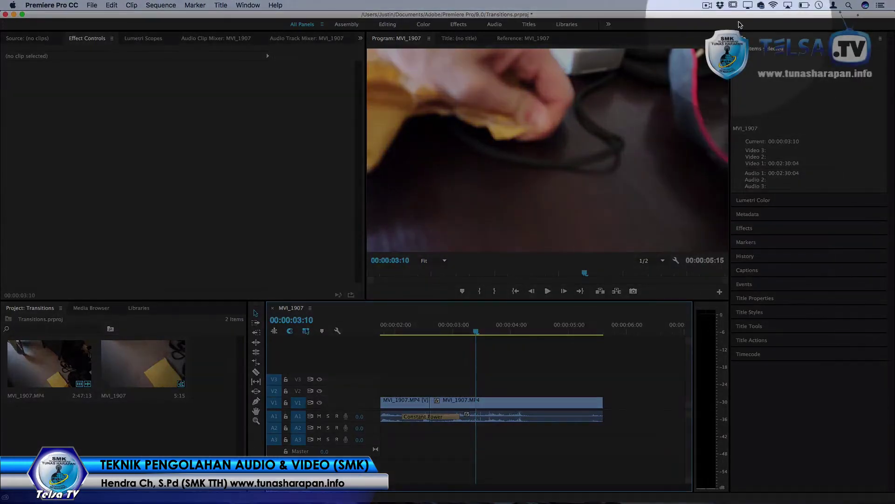
Step: Show the list of effects and reset the workspace to its saved layout
left_click(746, 228)
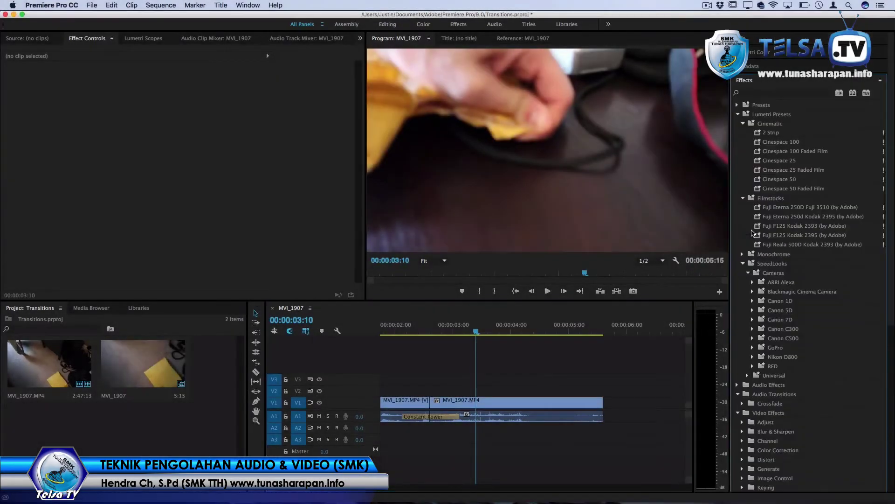
left_click(248, 6)
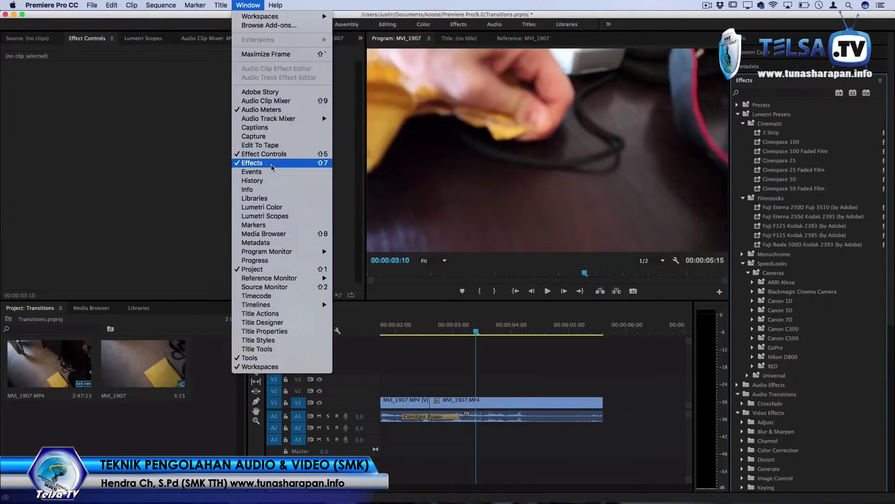
mouse_move(257, 18)
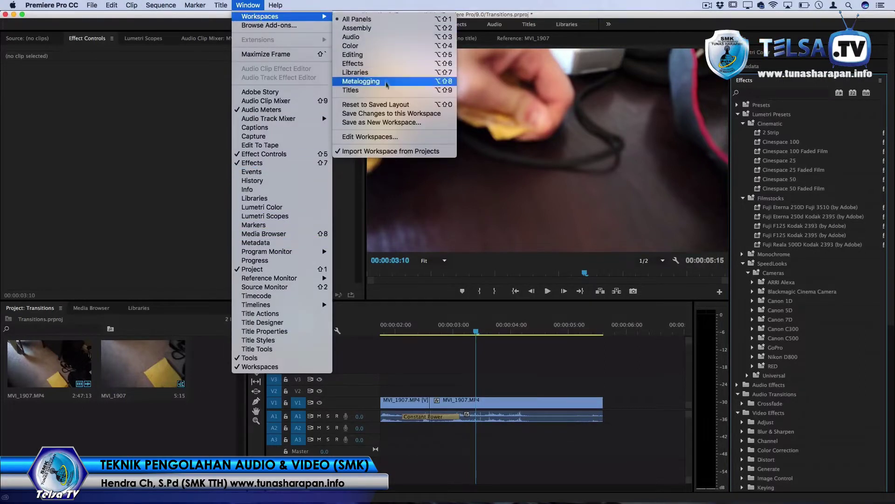
left_click(389, 105)
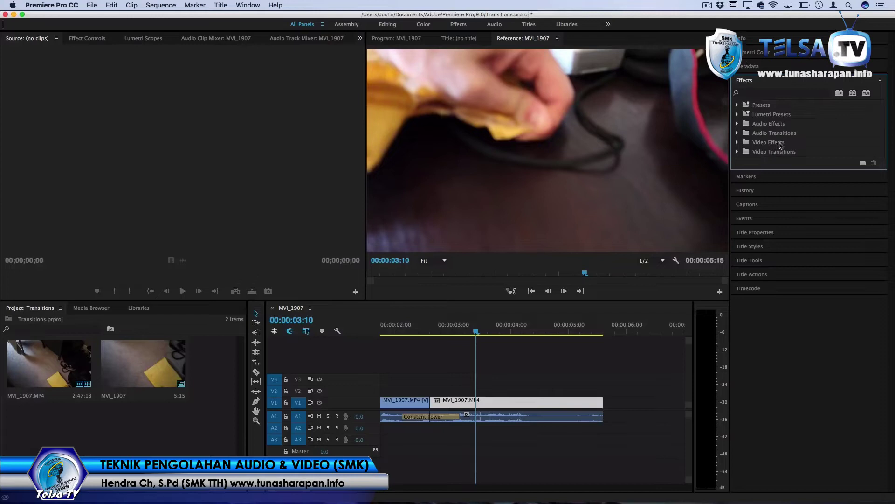
Step: Expand Video Transitions, collapse its 3D Motion, Iris, Page Peel, Slide and Wipe groups, and show the Dissolve transitions
left_click(737, 151)
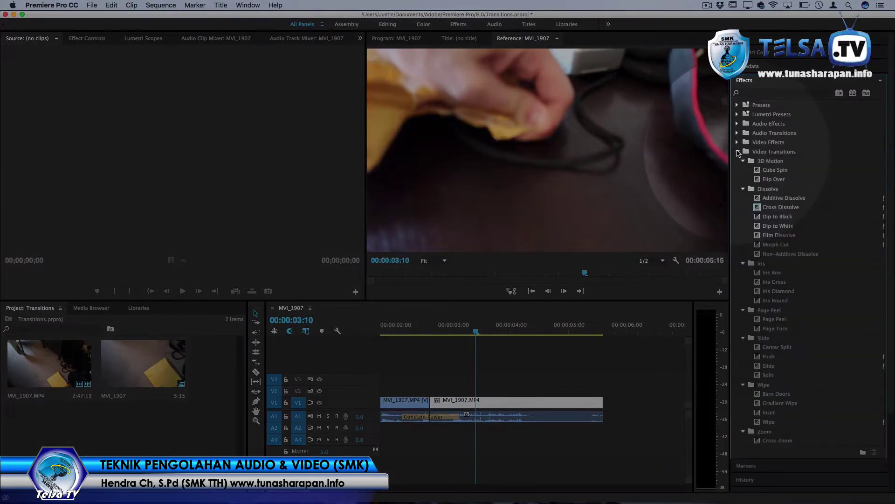
left_click(744, 189)
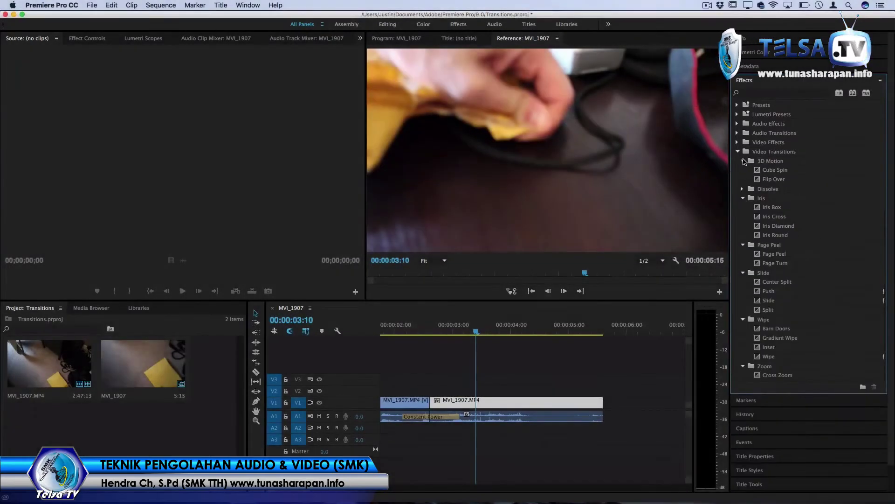
left_click(744, 160)
left_click(744, 179)
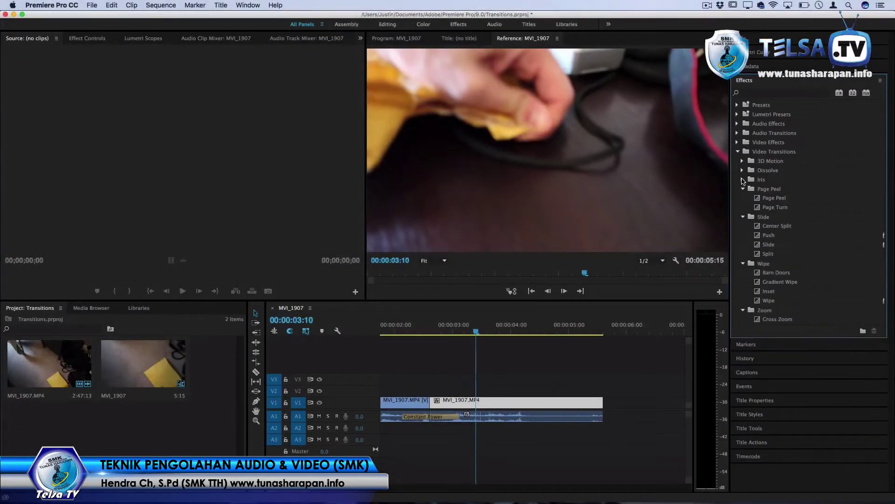
left_click(743, 216)
left_click(743, 189)
left_click(744, 208)
left_click(742, 170)
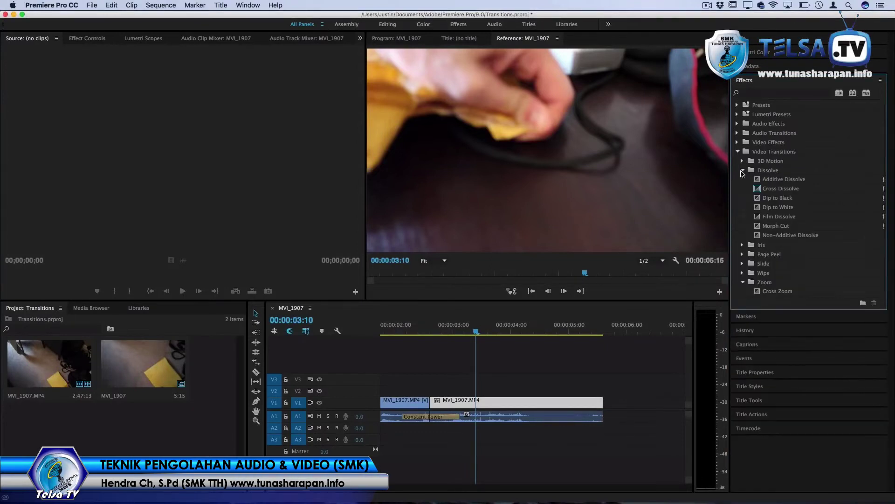
Step: Apply the Dip to Black transition to the cut between the two MVI_1907 clips on V1 and play it back
left_click(783, 191)
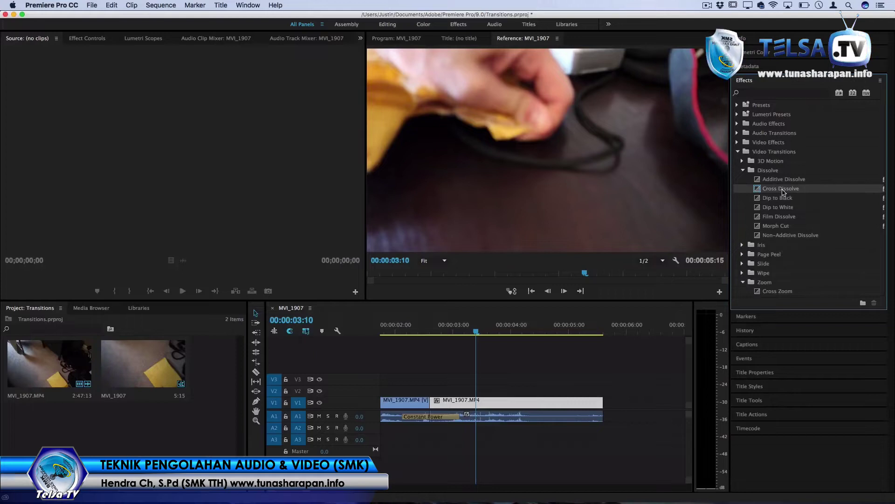
left_click(784, 200)
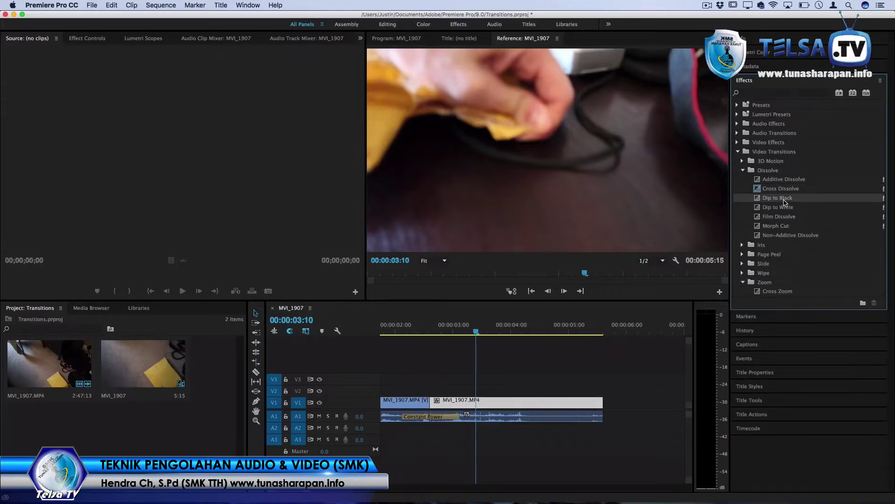
left_click_drag(441, 391, 437, 405)
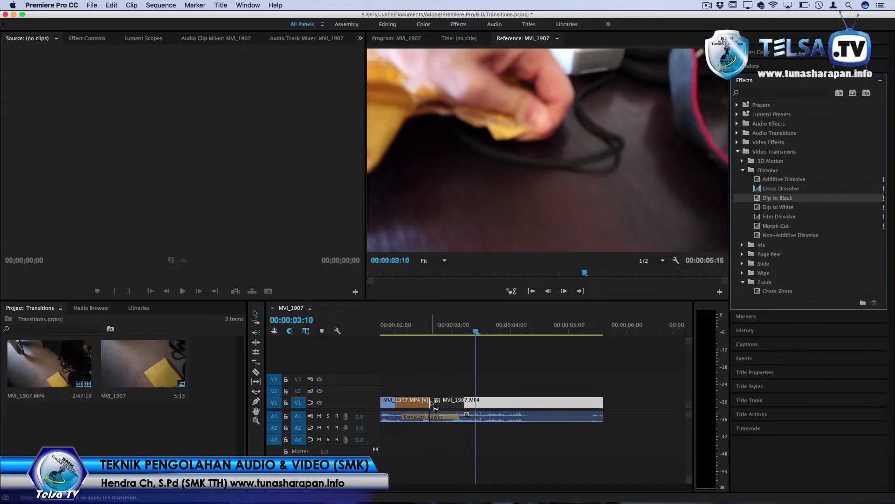
left_click(398, 327)
key("space")
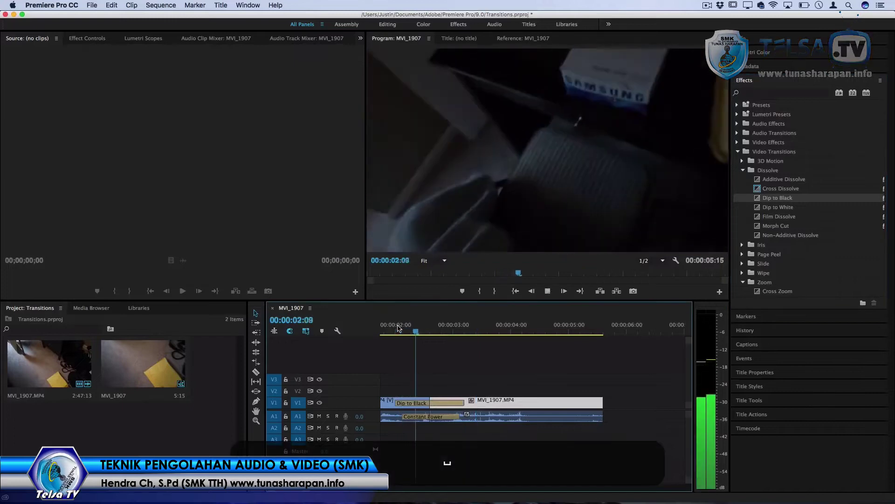
key("space")
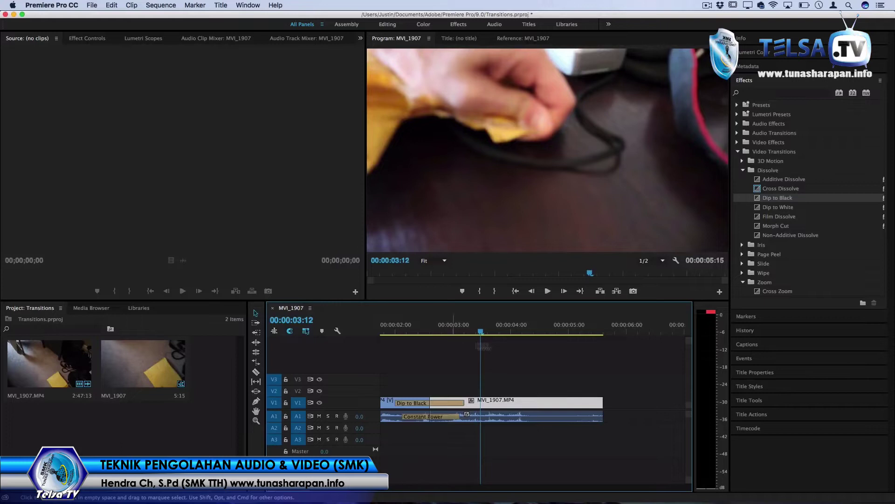
Step: Apply the Iris Cross transition in place of Dip to Black at the V1 cut and preview it near the transition's start
left_click(744, 171)
left_click(742, 180)
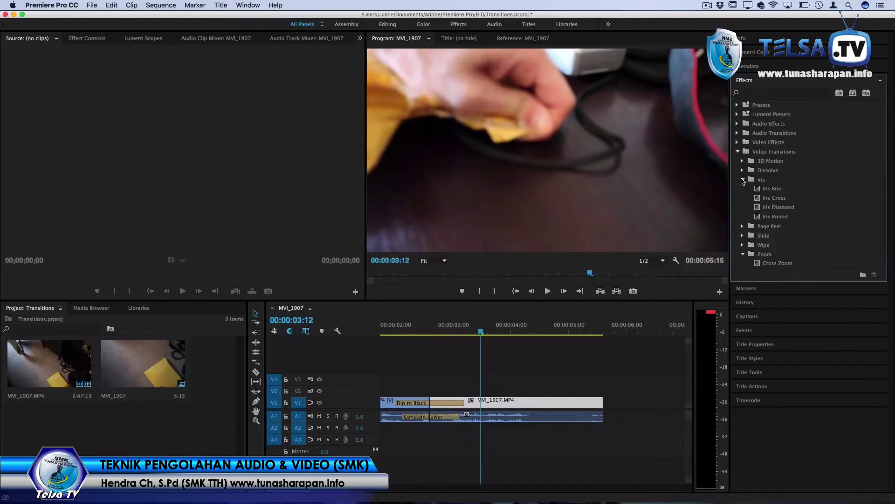
left_click(774, 198)
left_click_drag(490, 342, 413, 402)
left_click(401, 332)
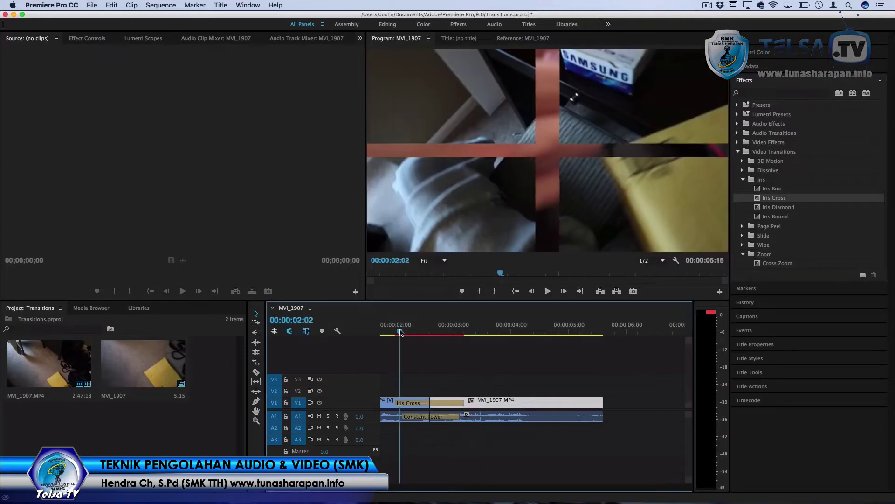
Step: Play back the Iris Cross transition and scrub back through it to about 00:00:02:06
key("space")
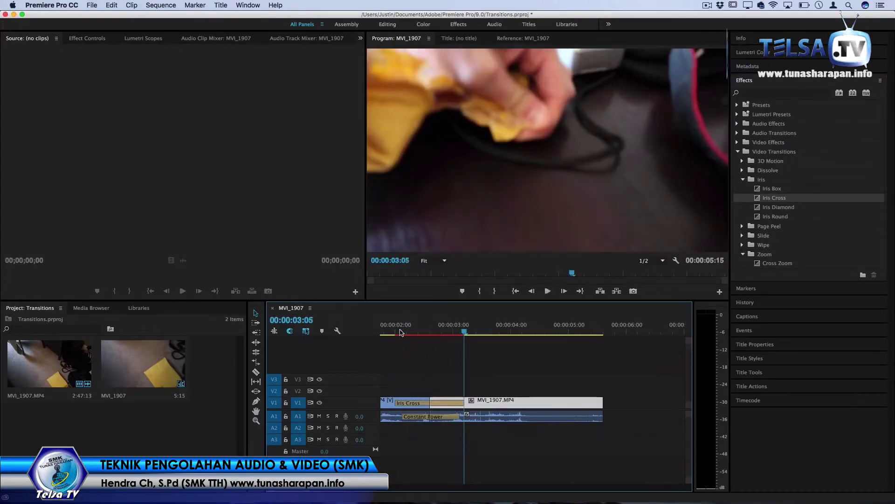
left_click(442, 334)
mouse_move(425, 335)
left_mouse_down()
mouse_move(391, 335)
mouse_move(439, 335)
mouse_move(398, 339)
mouse_move(410, 340)
left_mouse_up()
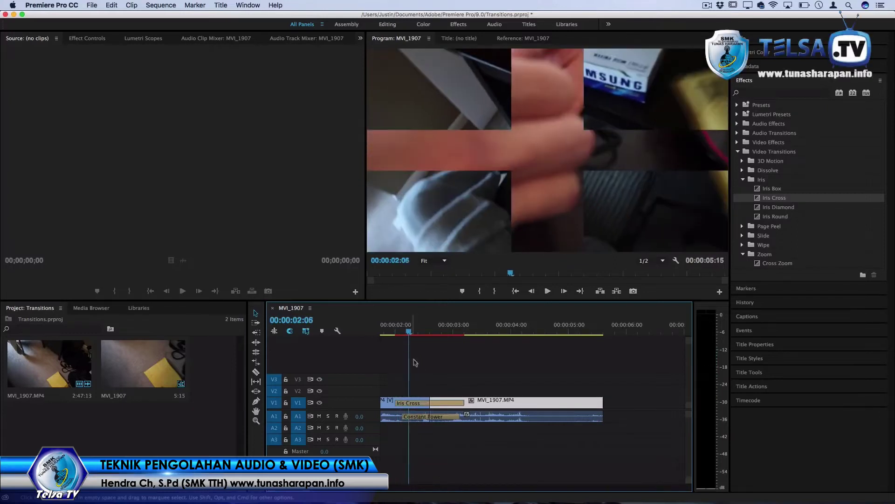
Step: Open the settings of the Iris Cross transition on V1 and extend its end for a duration of 00:00:01:07
left_click(408, 402)
left_click(82, 40)
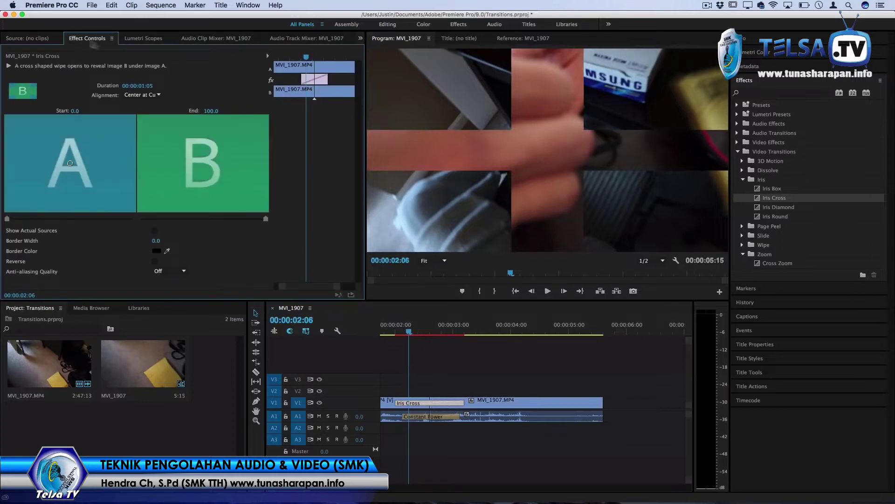
left_click_drag(326, 82, 328, 81)
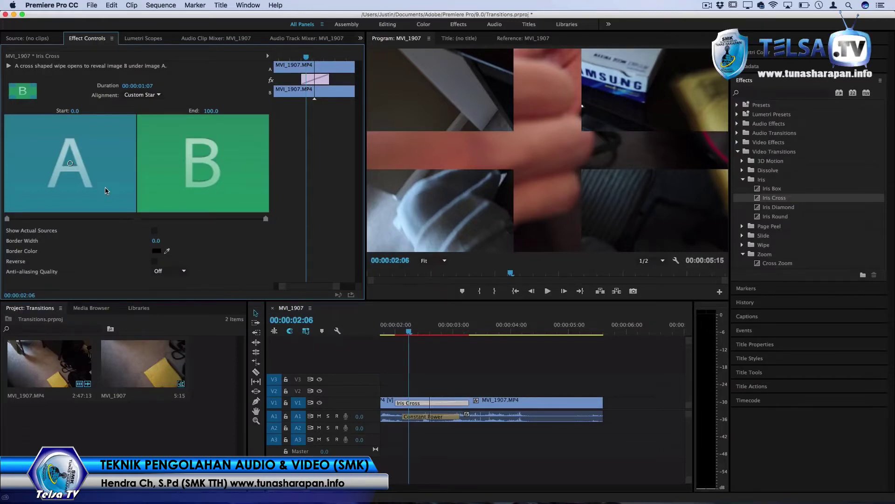
Step: Set the Iris Cross transition's Start to 36.3 and End to 39.3, and play it back
left_click_drag(7, 220, 59, 220)
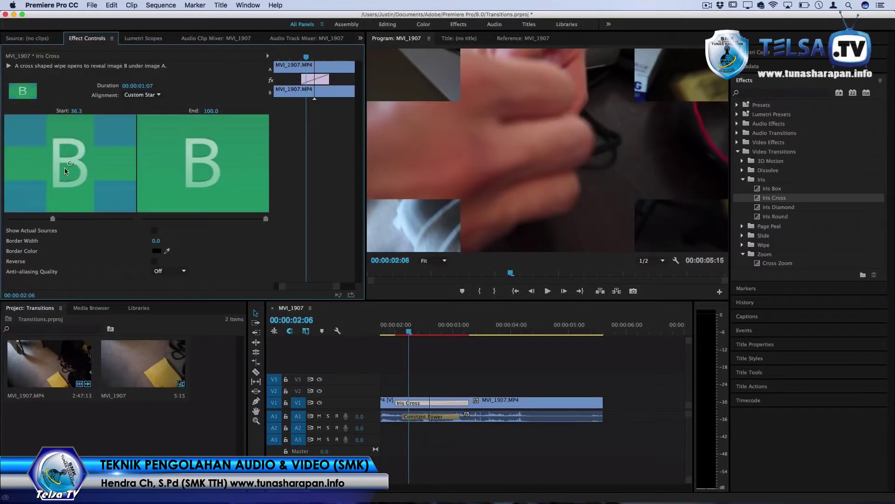
left_click_drag(265, 219, 189, 219)
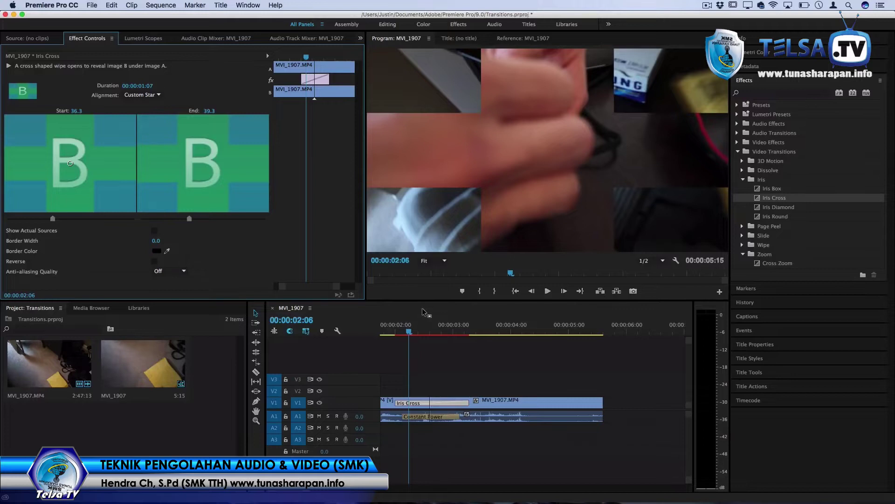
left_click(395, 333)
key("space")
key("backslash")
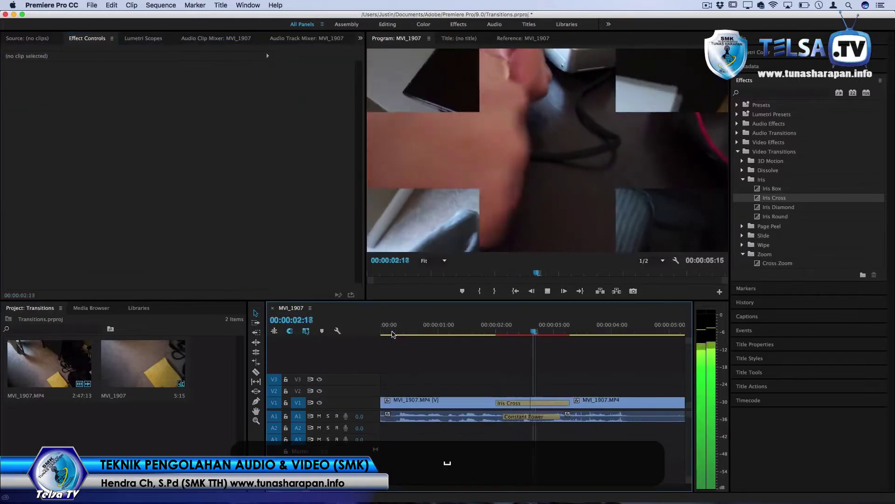
key("space")
left_click_drag(527, 334, 506, 334)
left_click(509, 406)
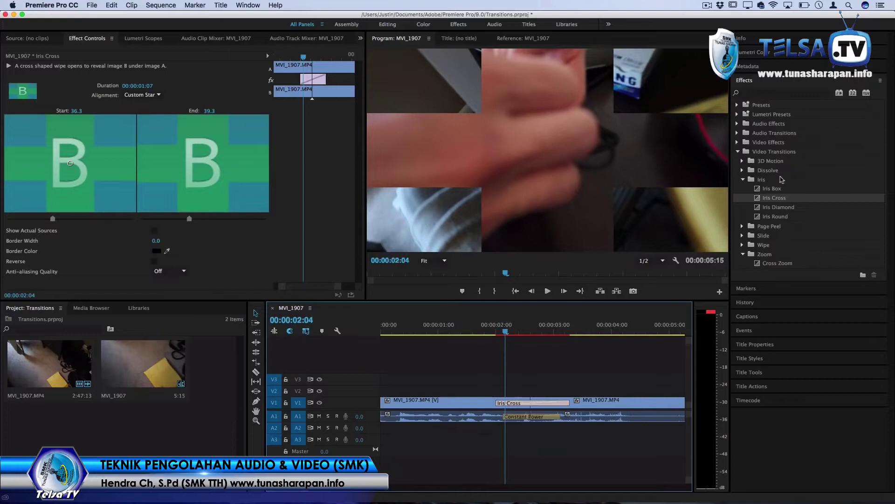
Step: Collapse Video Transitions, show the Crossfade audio transitions and inspect the Constant Power transition on A1
left_click(739, 152)
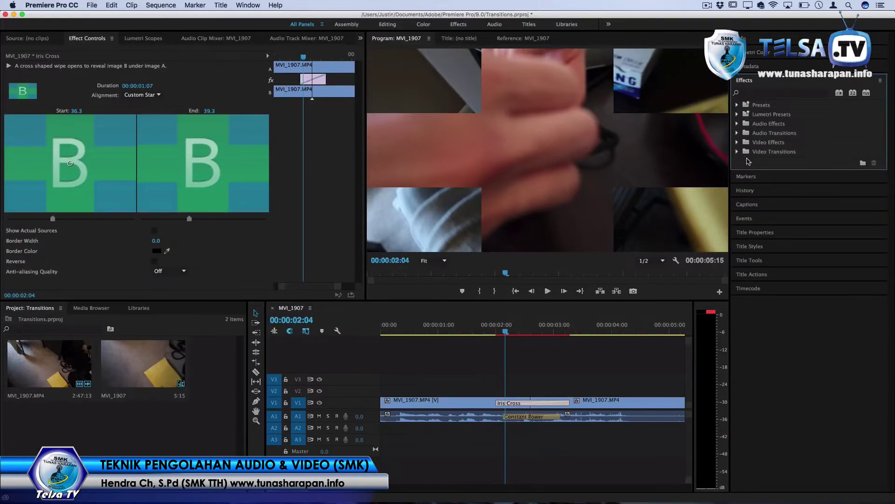
left_click(736, 133)
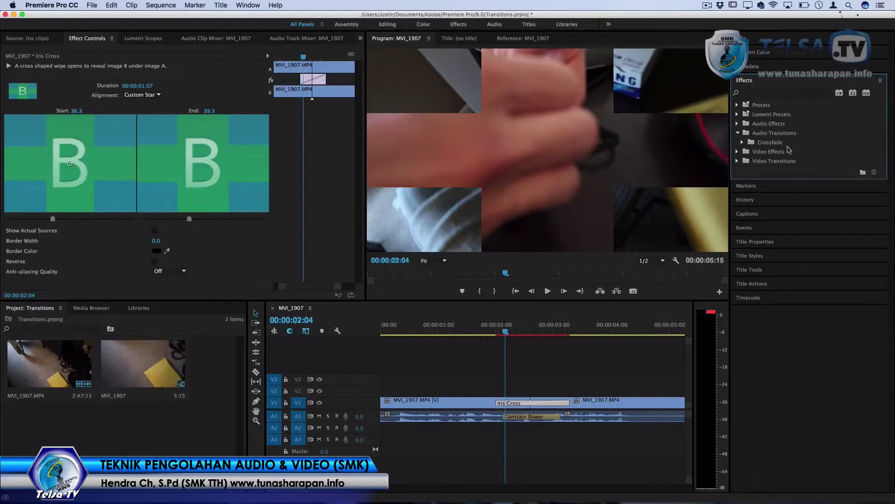
left_click(742, 142)
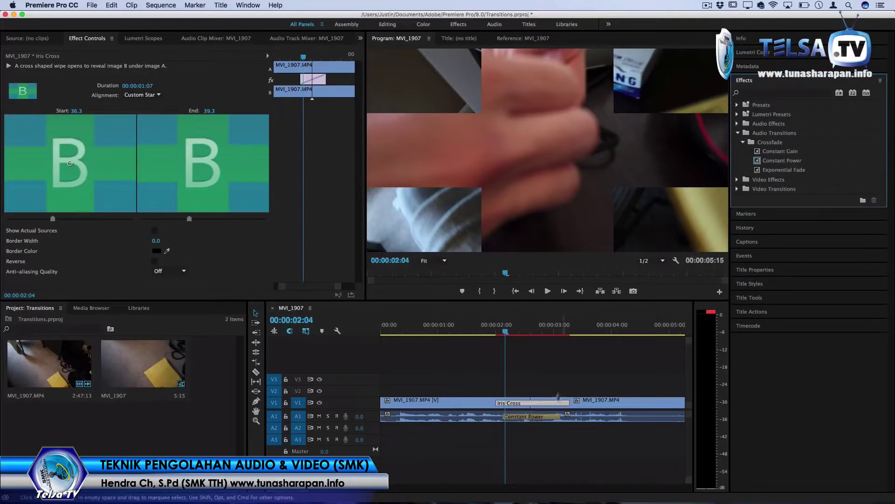
left_click(543, 418)
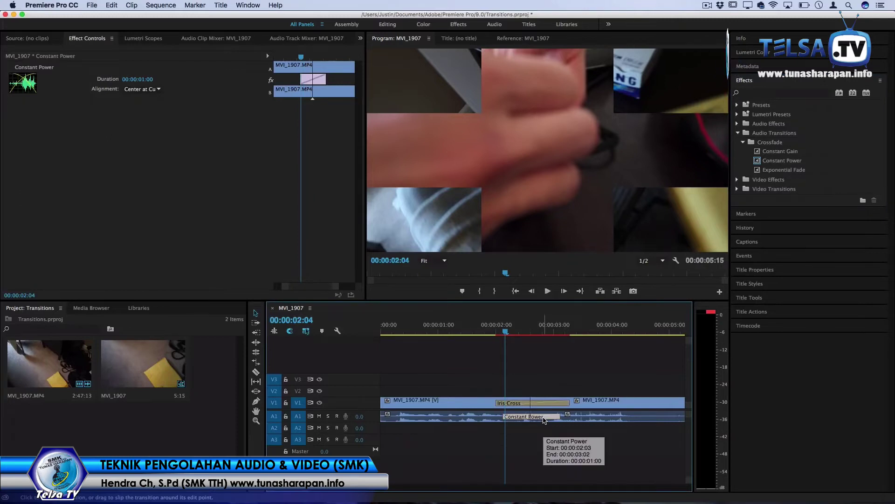
Step: Delete the Iris Cross transition and apply the default transition, Cross Dissolve, to the V1 cut
key("minus")
left_click(450, 403)
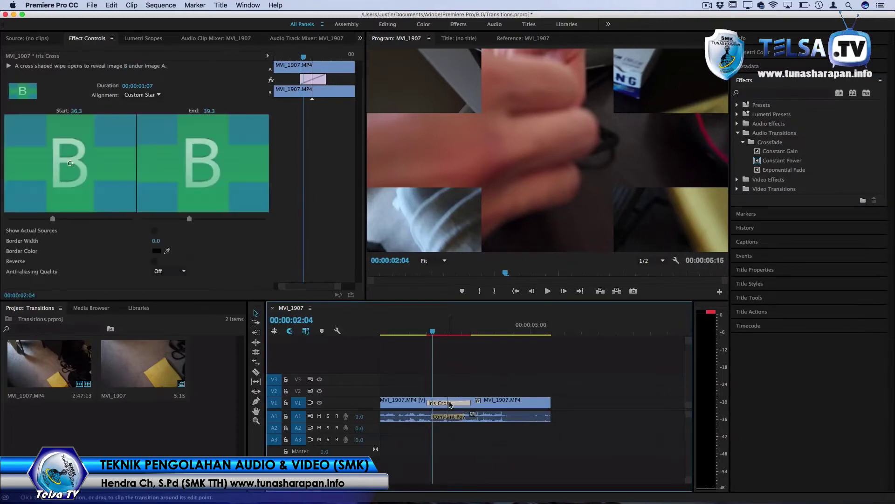
key("BackSpace")
right_click(445, 401)
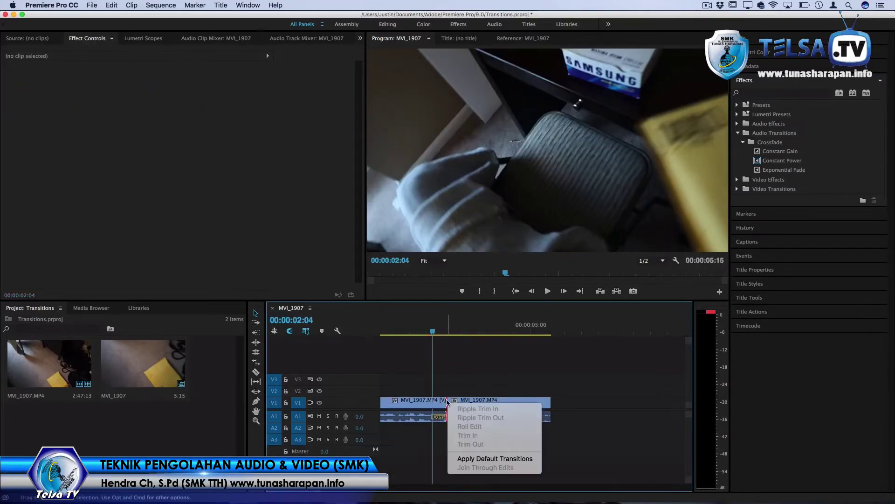
left_click(484, 459)
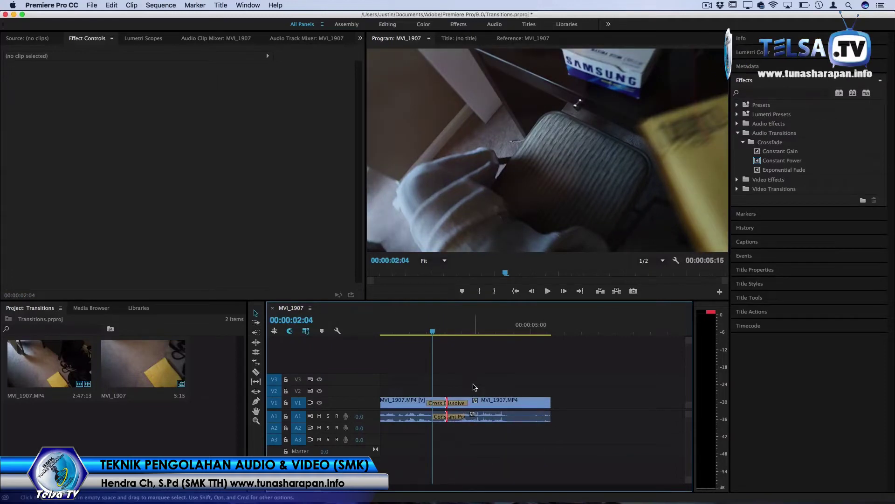
key("space")
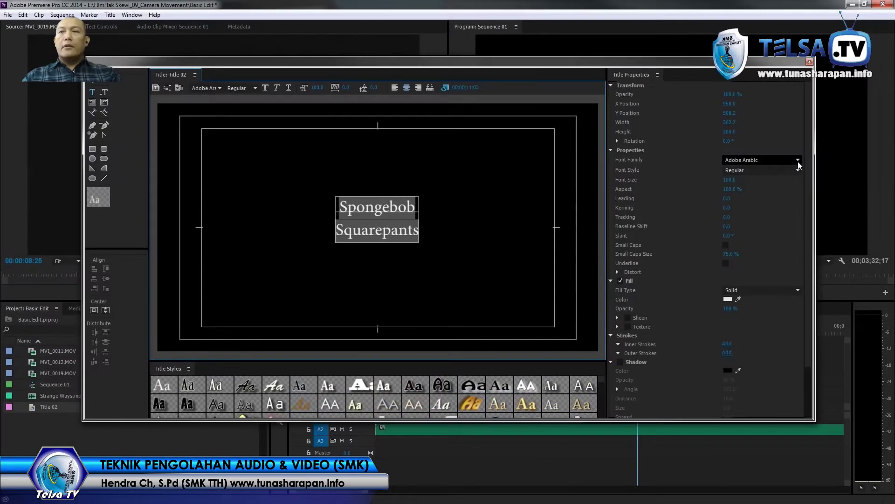
Step: Set the font family of the "Spongebob Squarepants" text in Title 02 to Bebas Neue
left_click(798, 160)
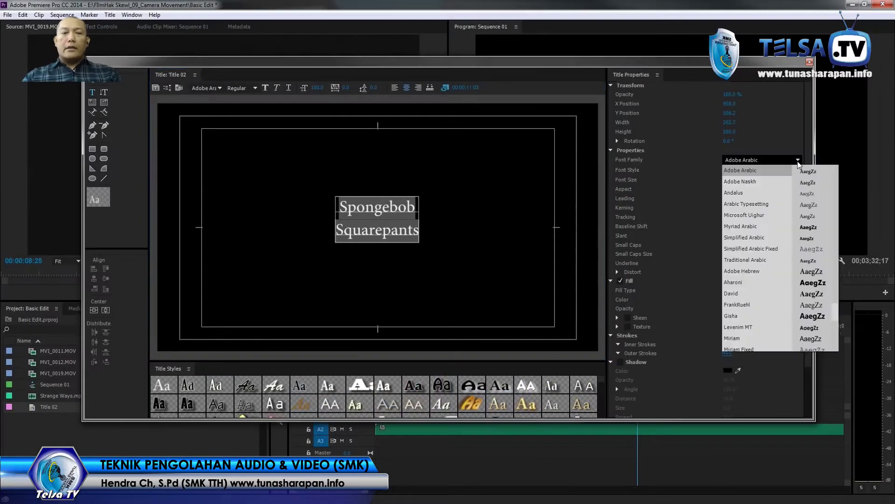
left_click(770, 160)
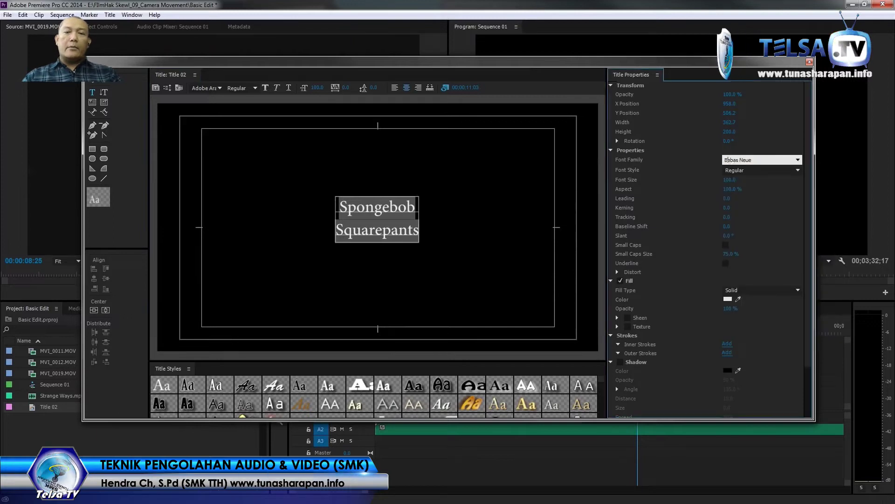
key("Return")
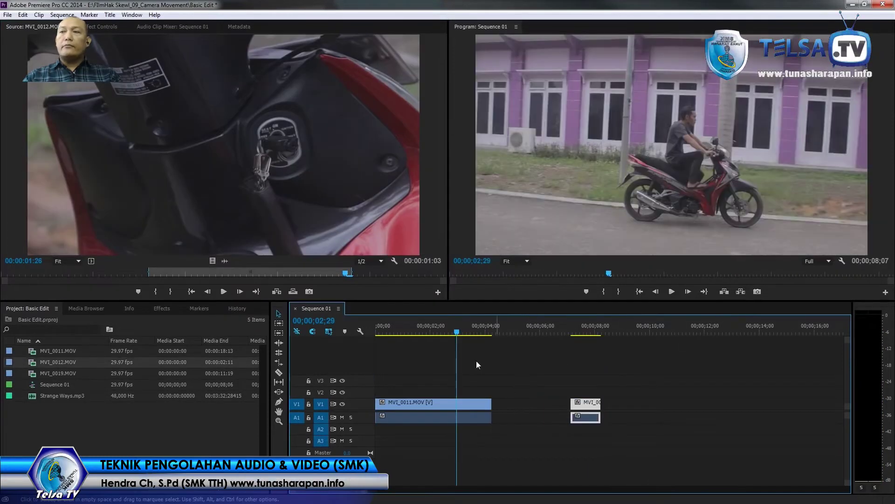
Step: Play Sequence 01 across the gap and move the MVI_0012 clip directly against the end of MVI_0011 on V1
left_click(476, 365)
key("space")
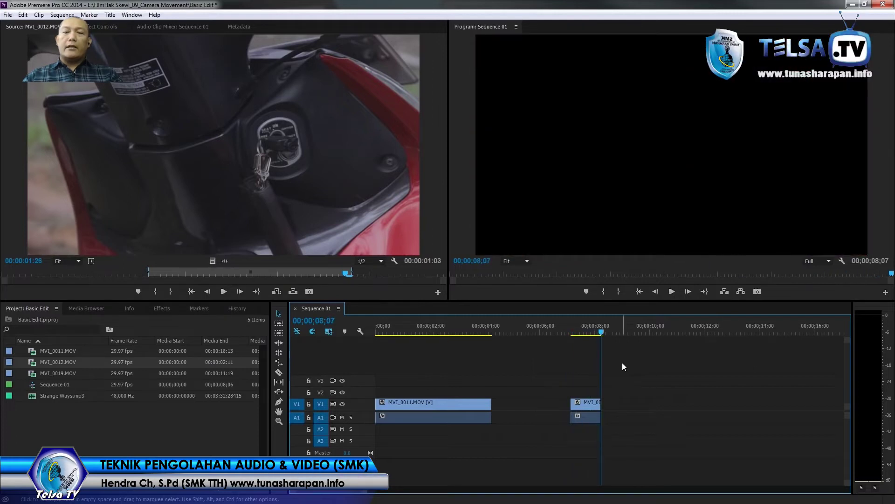
left_click_drag(583, 404, 504, 404)
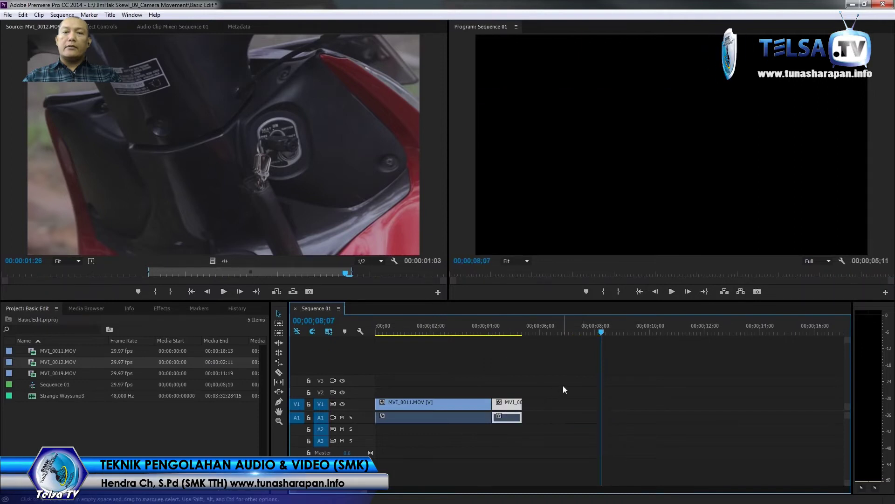
left_click(562, 362)
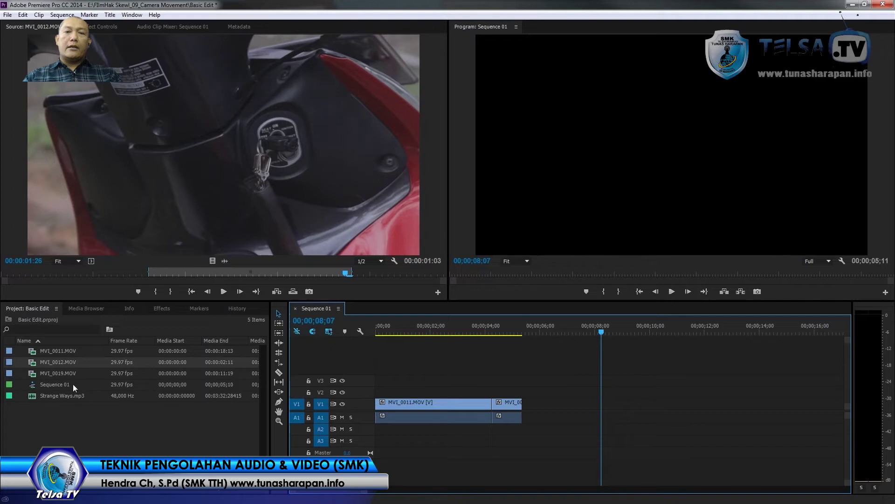
Step: Preview MVI_0019.MOV as the source clip and mark its In point at about 00:00:05:14 and Out point at 00:00:08:25
double_click(32, 370)
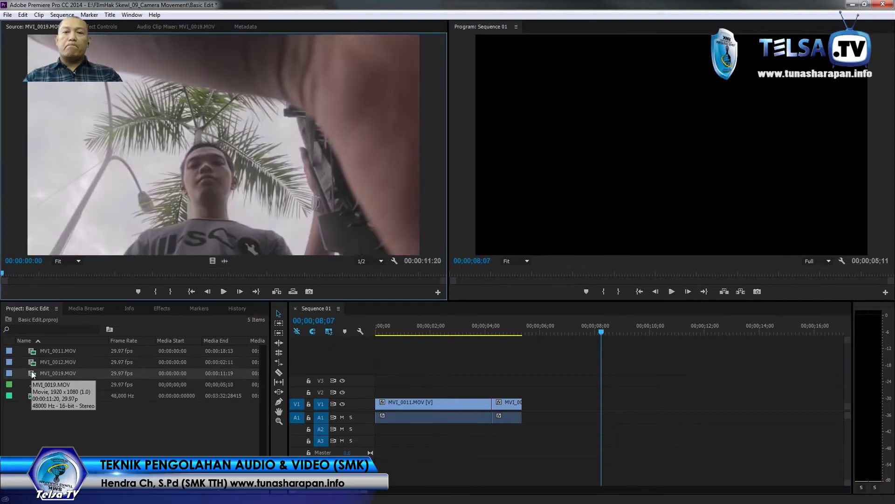
key("space")
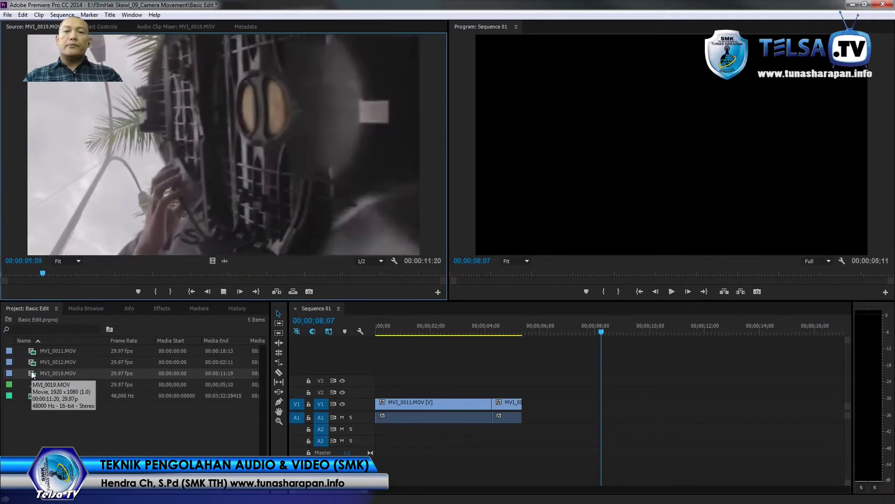
key("space")
key("space")
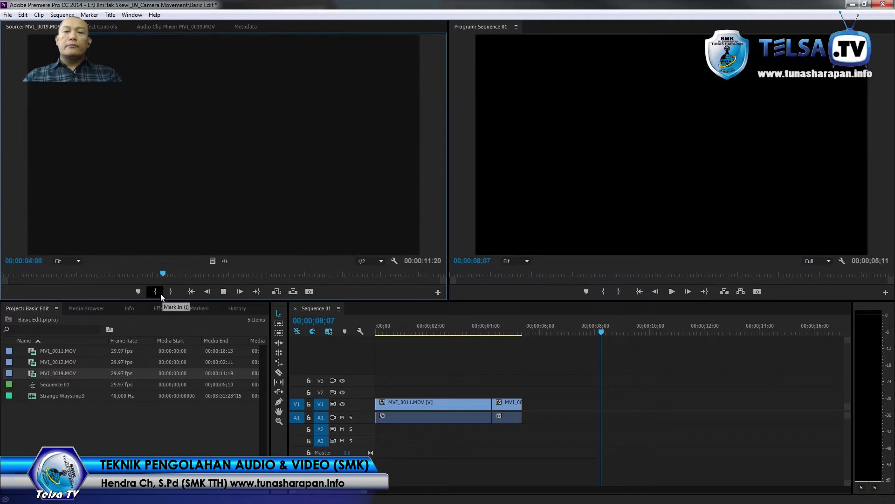
key("space")
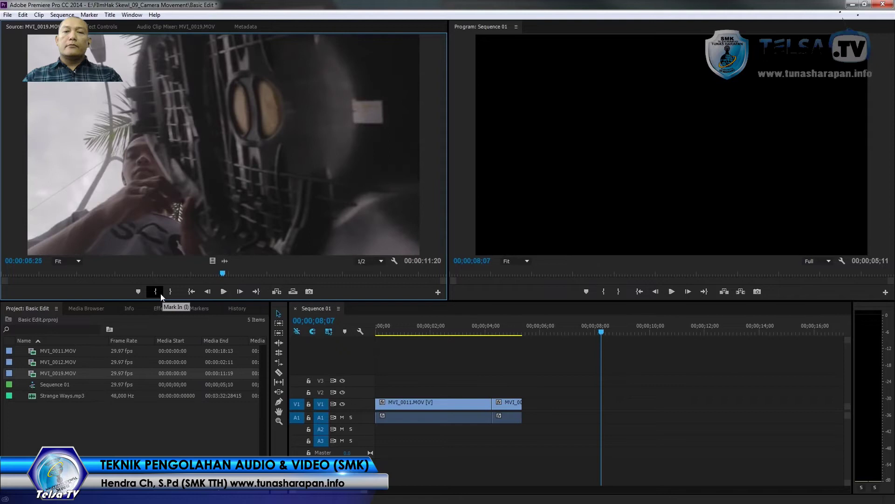
key("j")
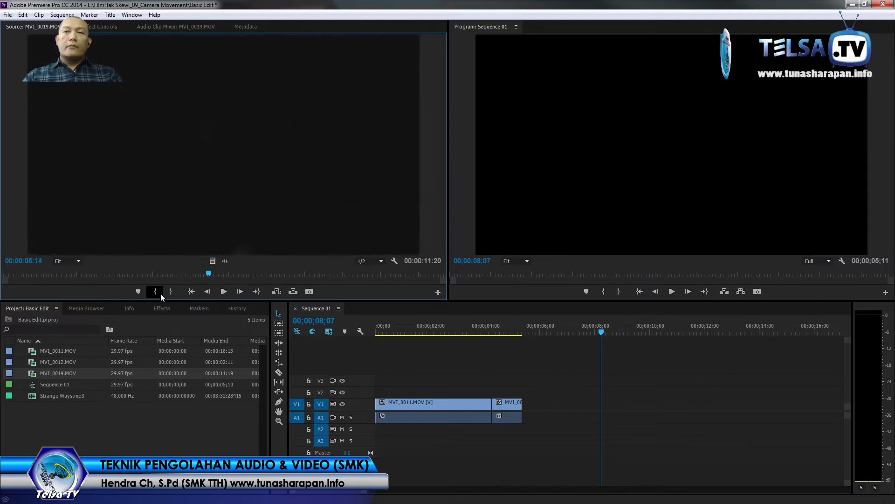
left_click(161, 293)
key("space")
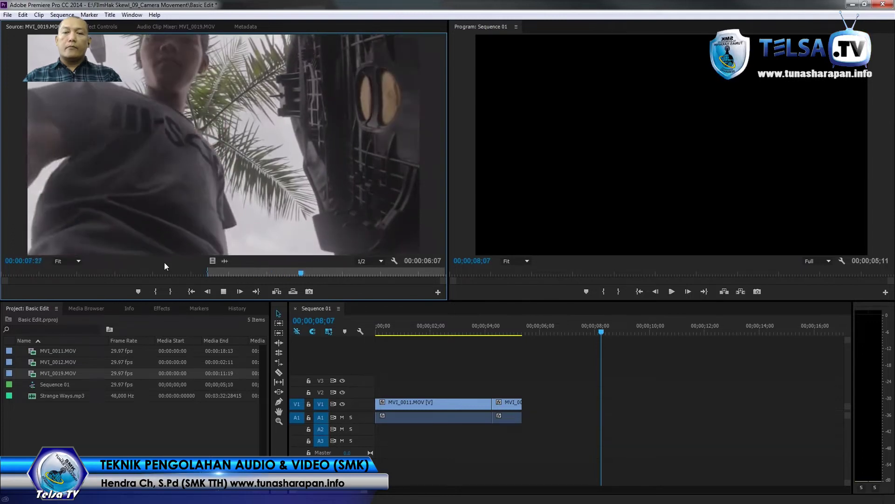
key("space")
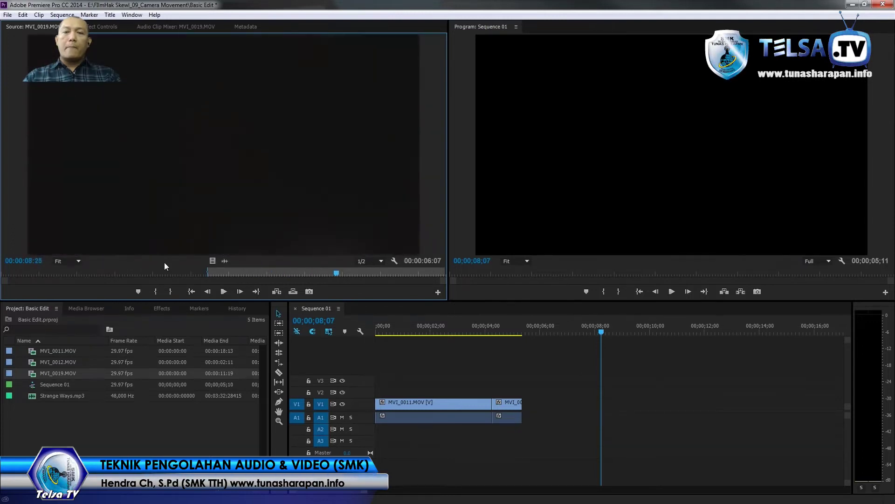
left_click(170, 291)
Step: Add the marked MVI_0019 range to V1 directly after MVI_0012 and play the sequence from its start
left_click_drag(199, 204, 544, 403)
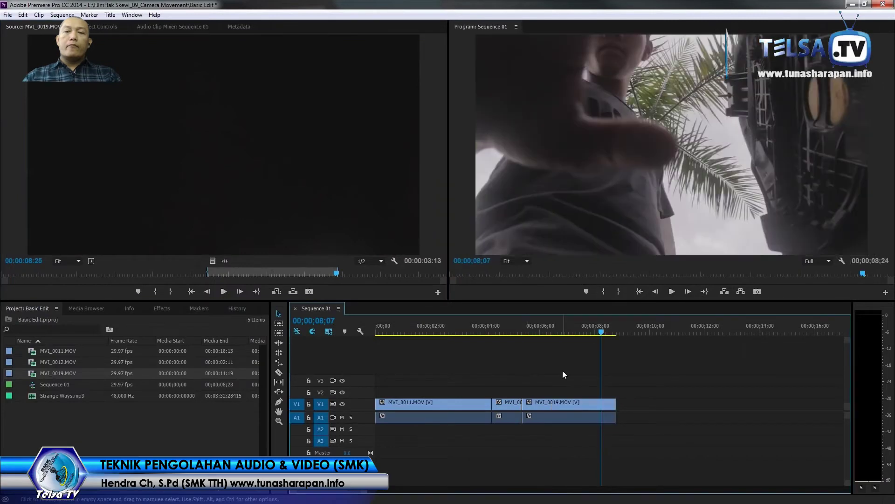
key("Home")
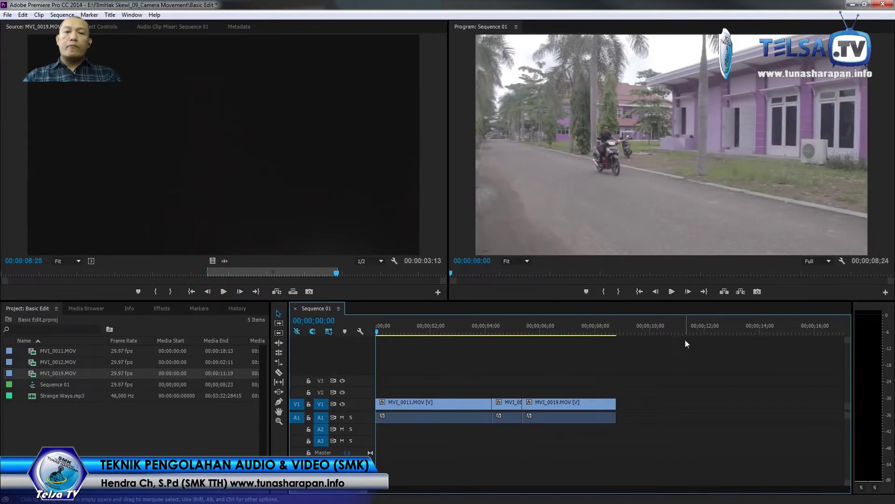
key("space")
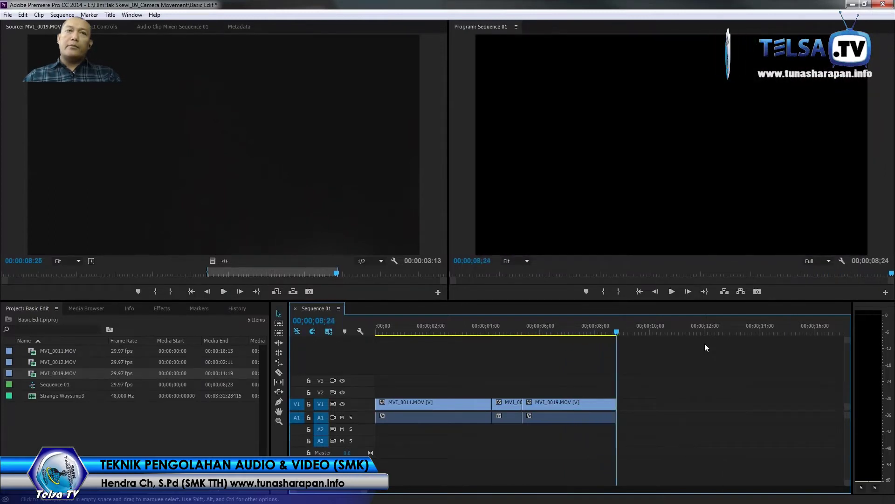
Step: Place Strange Ways.mp3 on A2 from the start of the sequence and play it near the end of the video clips
left_click(32, 399)
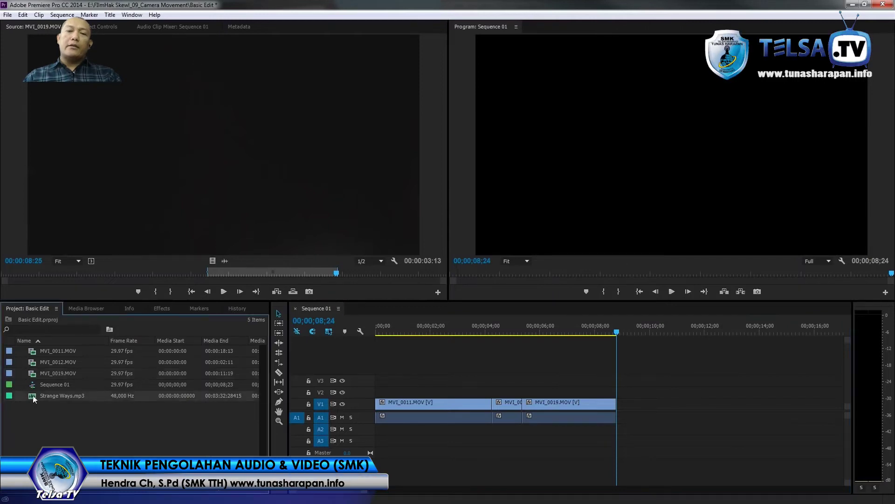
left_click_drag(355, 416, 379, 429)
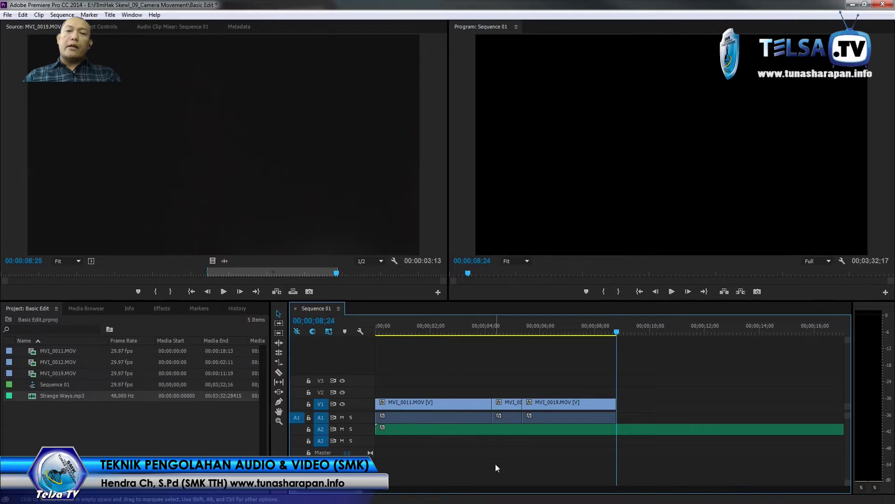
left_click(571, 327)
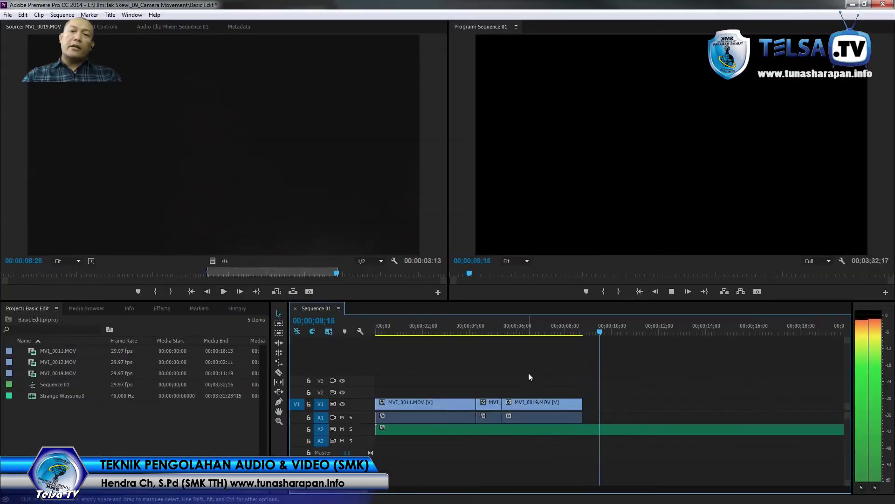
key("space")
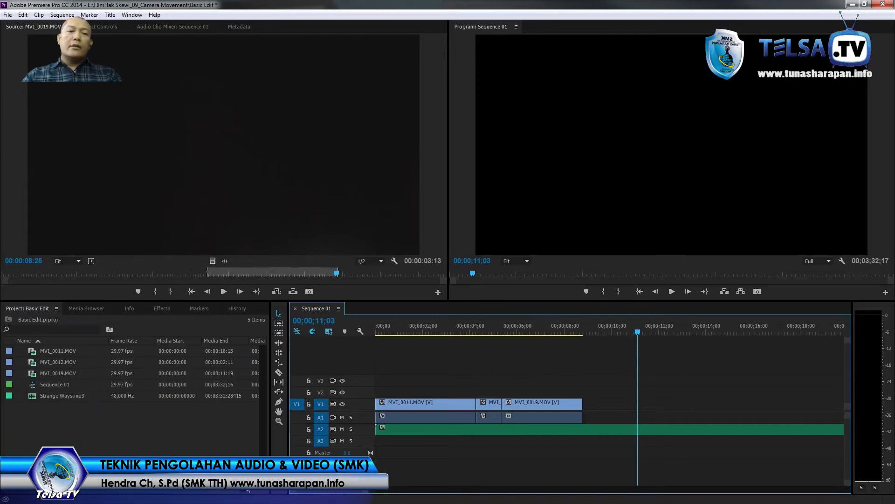
left_click(249, 490)
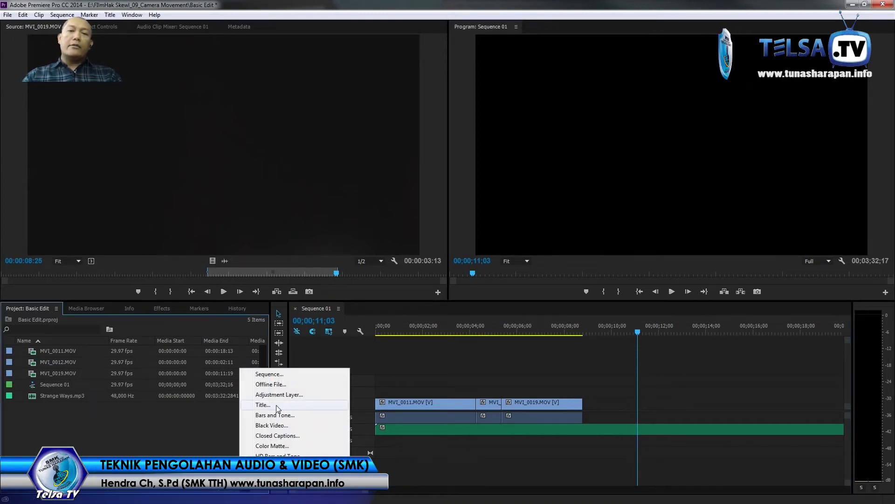
left_click(263, 405)
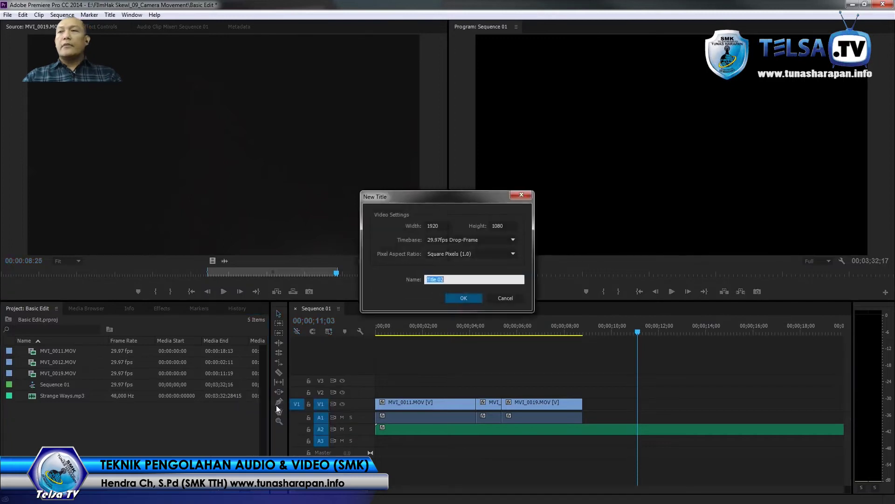
left_click(465, 300)
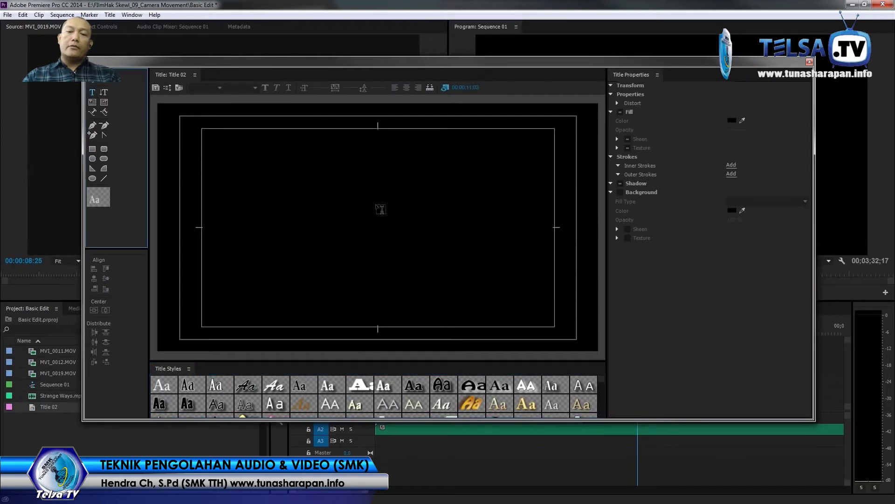
key("ctrl+z")
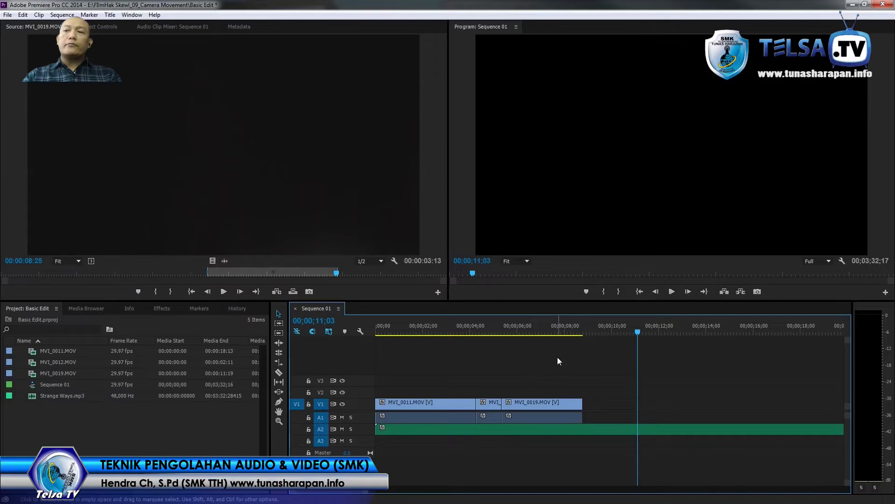
Step: Create a new 1920 × 1080 title with the text "Spongebob Squarepants" on two lines near the frame's centre
left_click(249, 491)
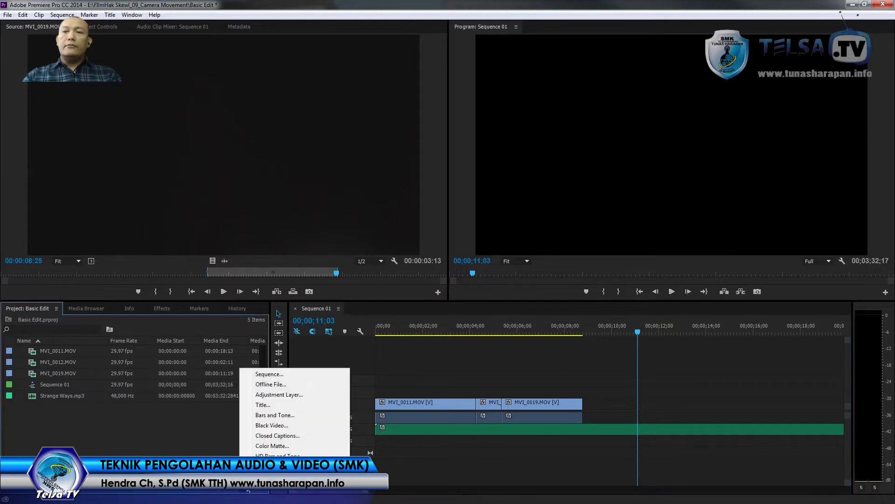
left_click(276, 405)
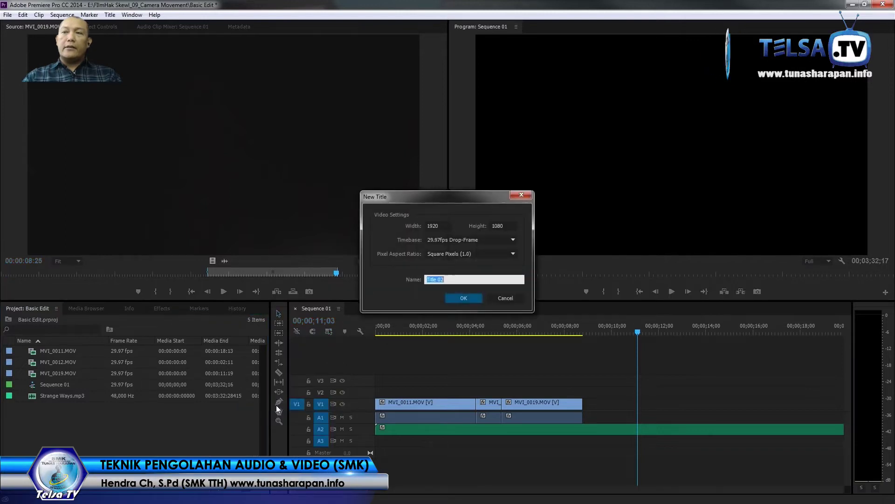
left_click(466, 300)
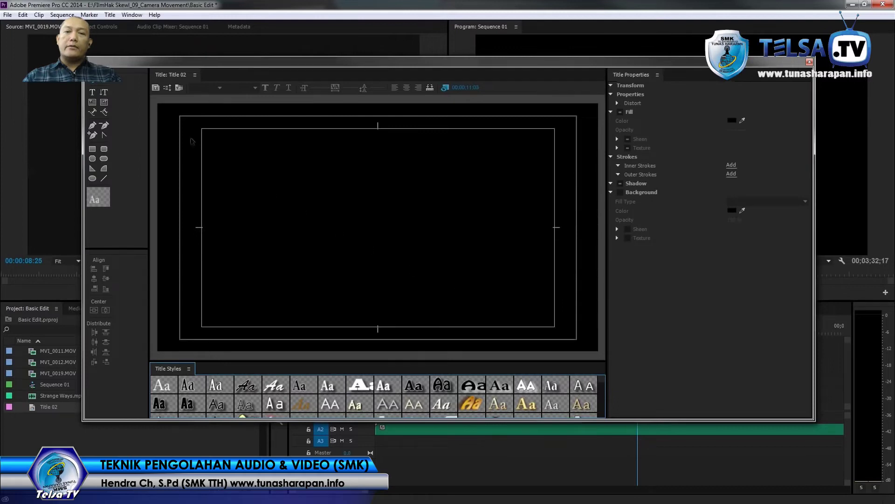
left_click(92, 92)
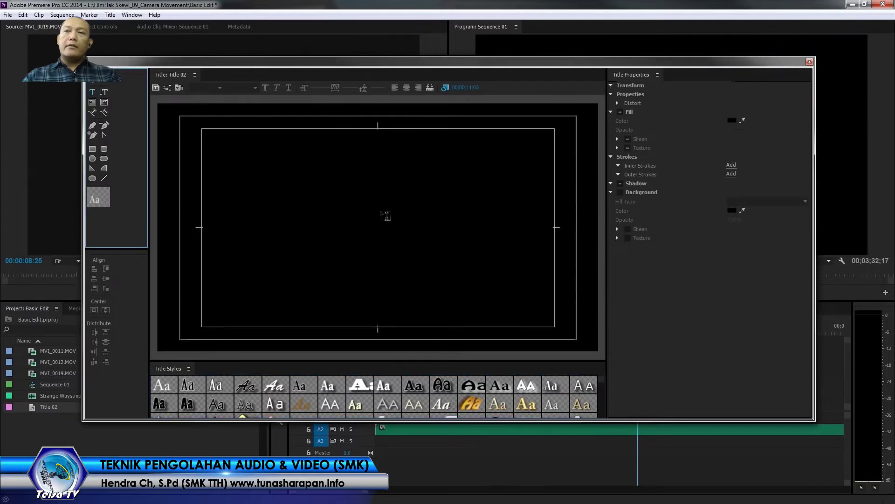
left_click(382, 216)
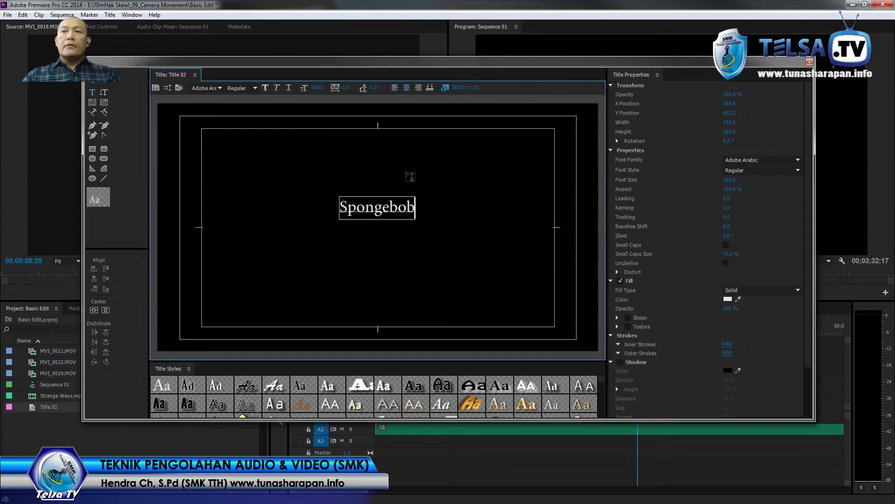
Step: Set the font family of all the title text to Bebas Neue
key("ctrl+a")
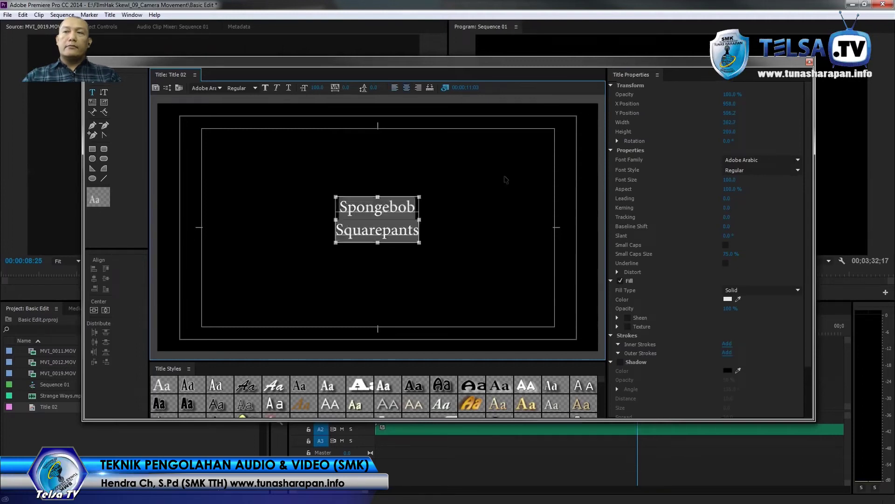
left_click(776, 159)
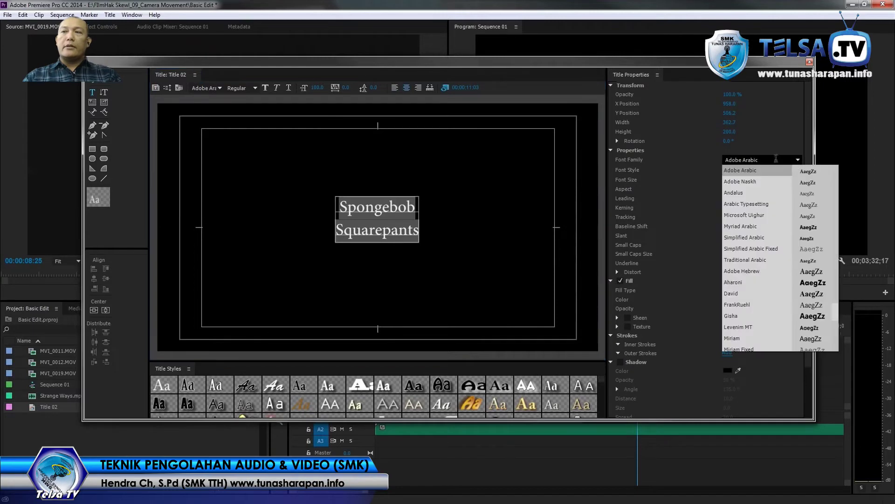
left_click(771, 159)
type("Bebas Neue")
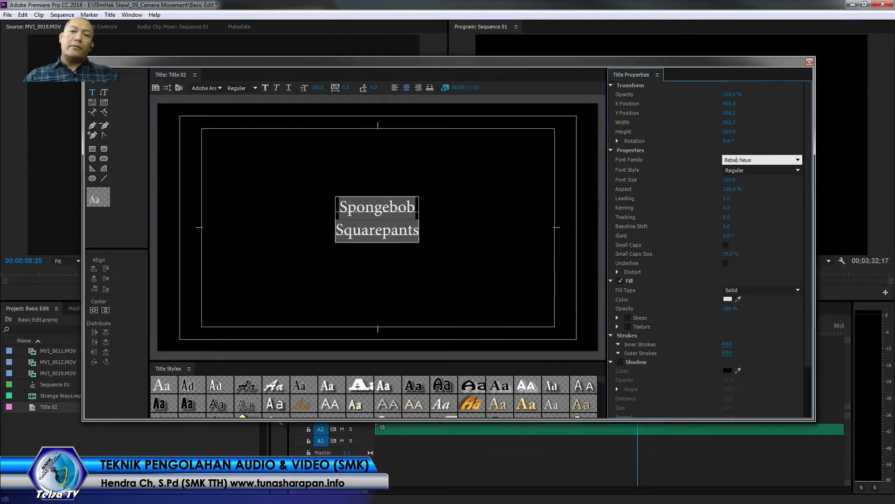
key("Return")
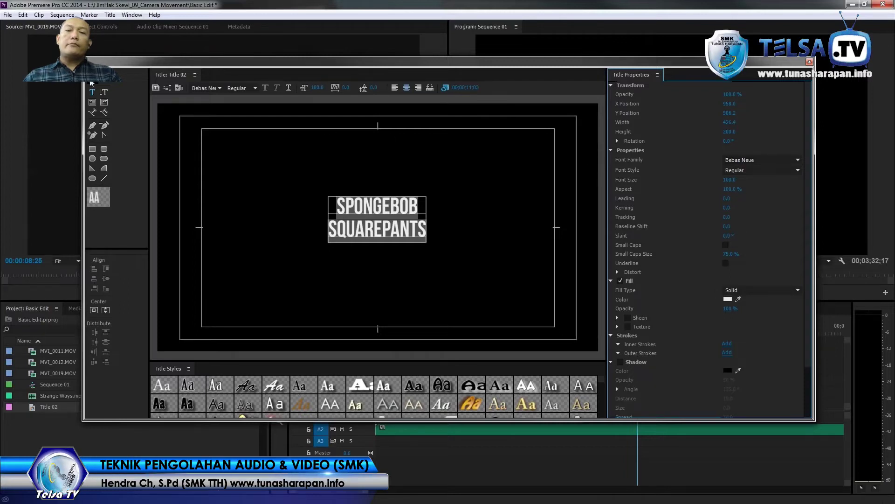
Step: Fill the title text with light pink, centre it in the frame, and close the title editor
left_click(353, 189)
mouse_move(386, 219)
left_mouse_down()
mouse_move(388, 146)
mouse_move(395, 222)
mouse_move(397, 210)
left_mouse_up()
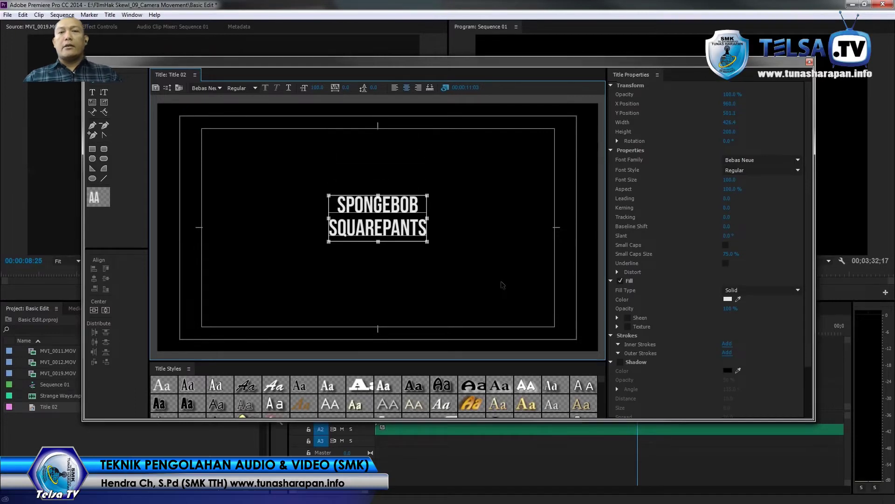
left_click(729, 301)
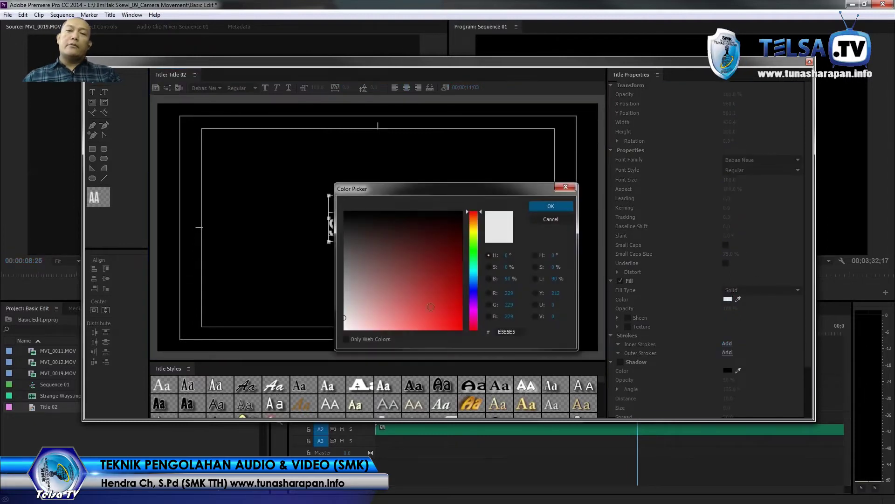
left_click(431, 306)
left_click(564, 210)
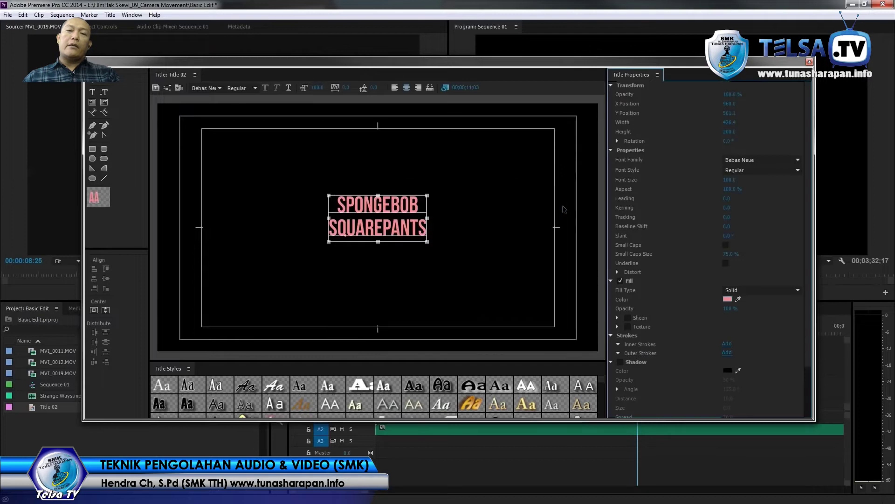
left_click_drag(397, 225, 398, 227)
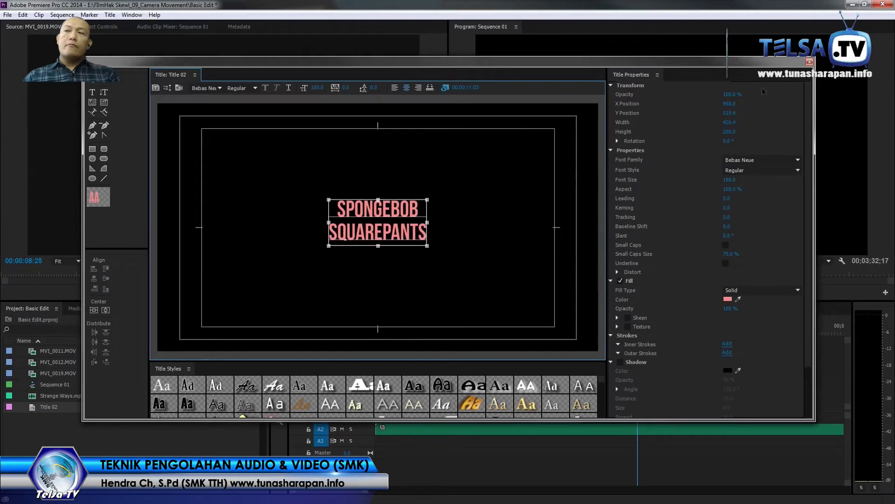
left_click(810, 62)
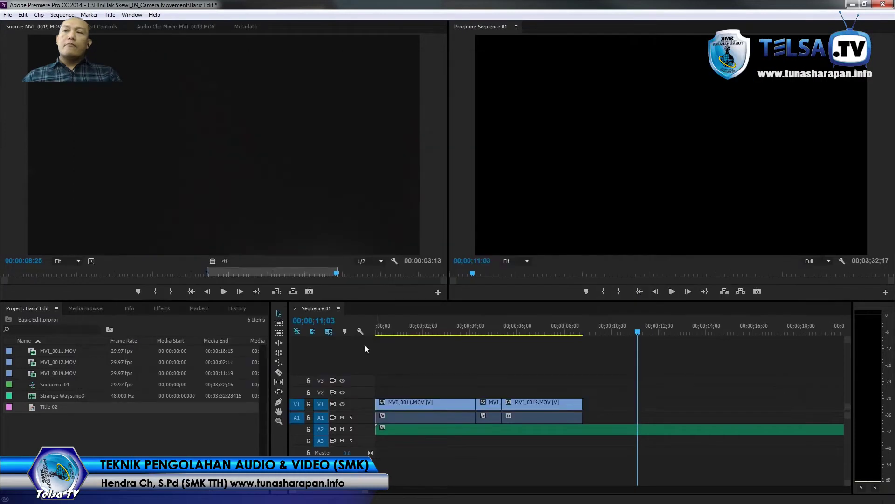
Step: Place Title 02 on V1 directly after MVI_0019 and play the sequence from its start past the title
double_click(34, 406)
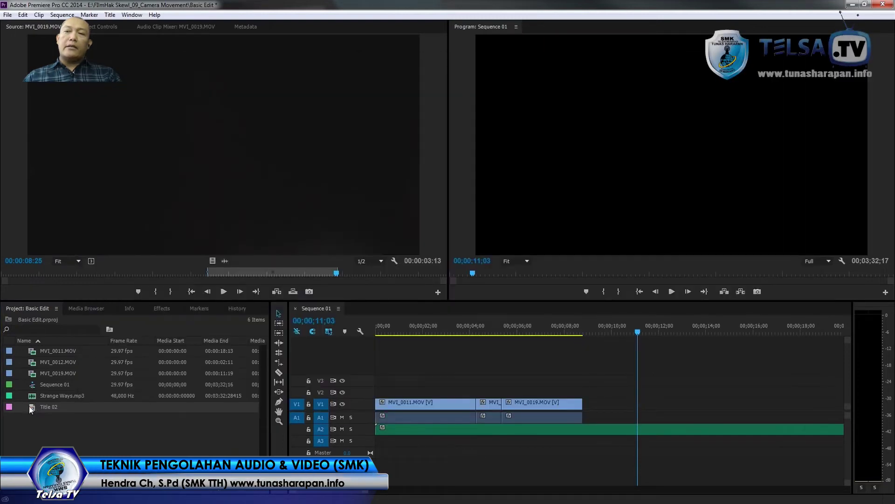
left_click_drag(31, 407, 588, 412)
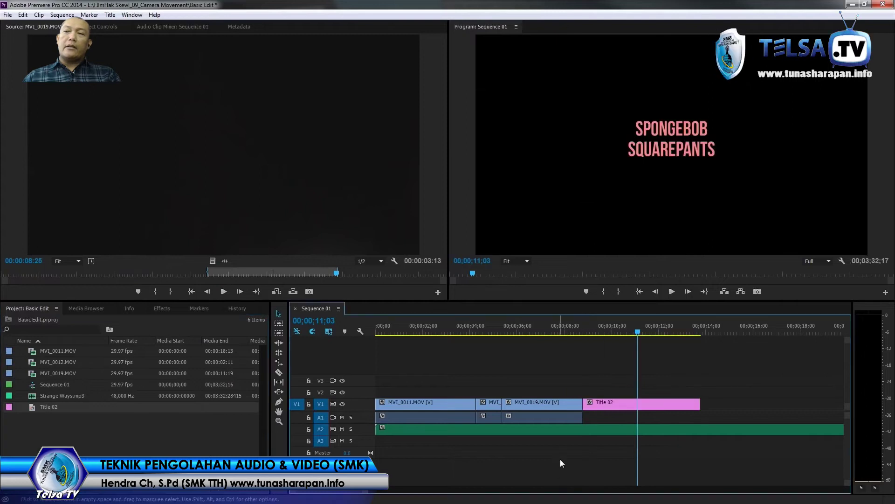
key("Home")
key("space")
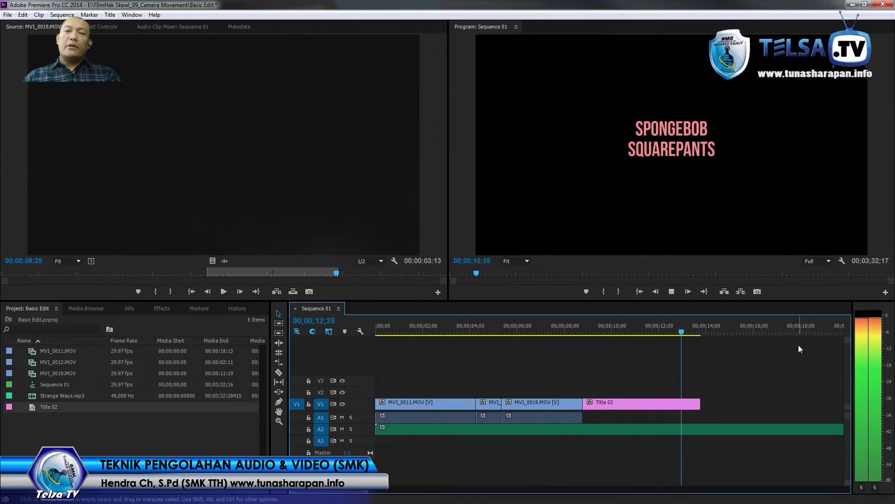
key("space")
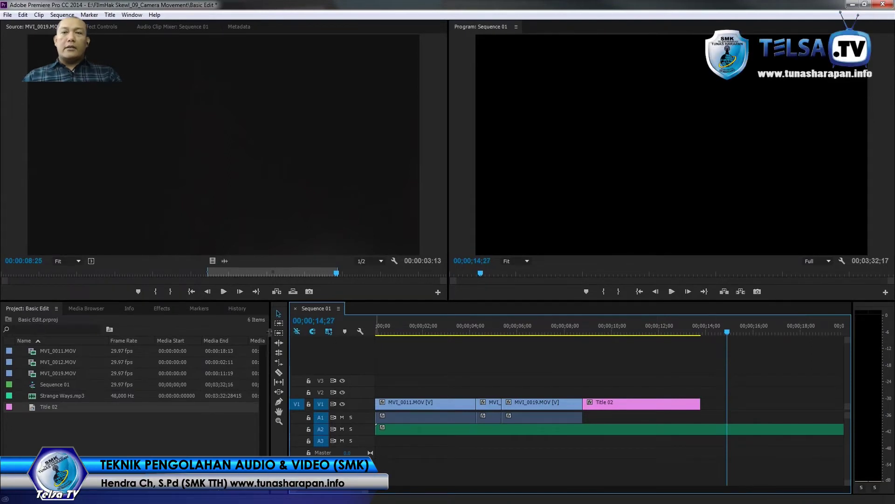
Step: Try the Iris Box video transition at the cut between MVI_0011 and MVI_0012, play across it, and undo it
left_click(164, 307)
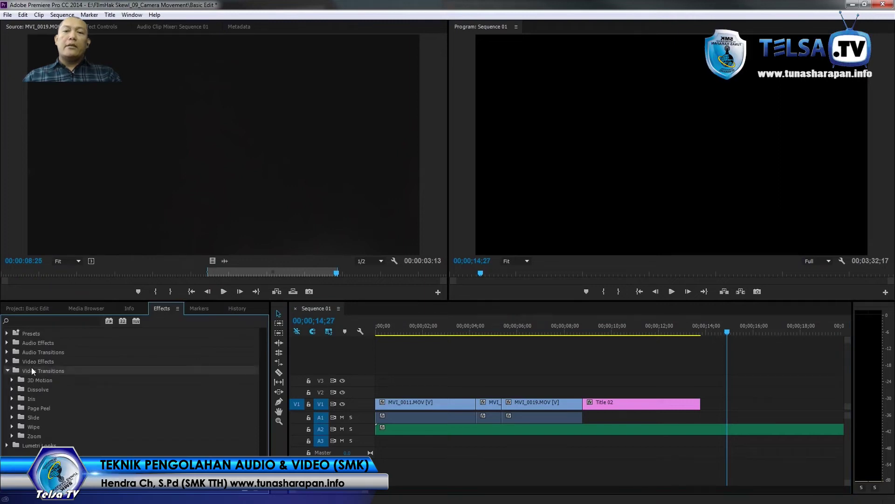
double_click(27, 399)
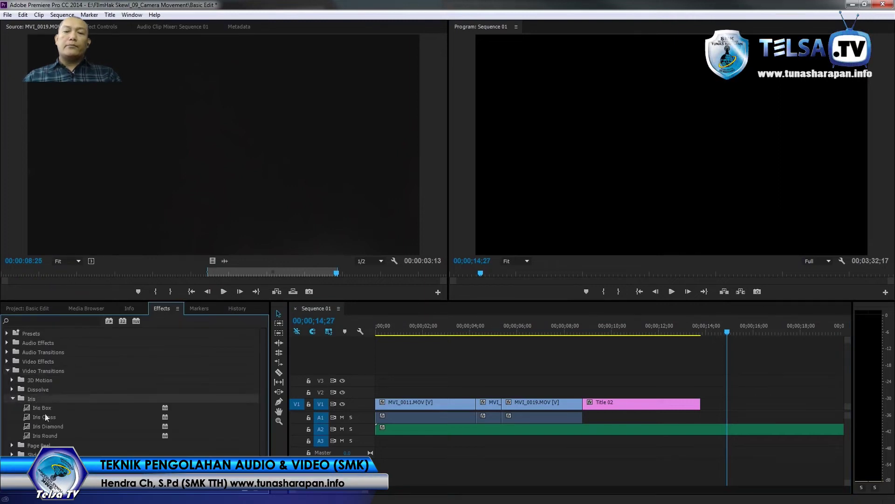
left_click_drag(39, 407, 479, 407)
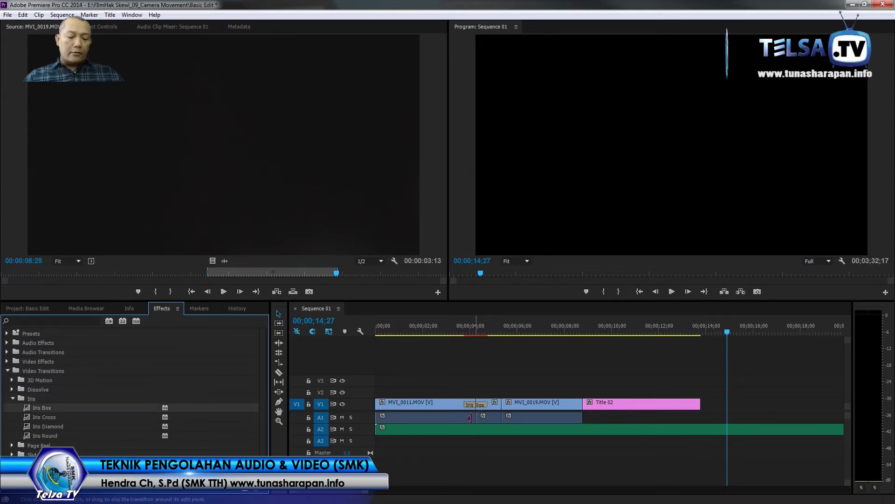
left_click(453, 325)
key("space")
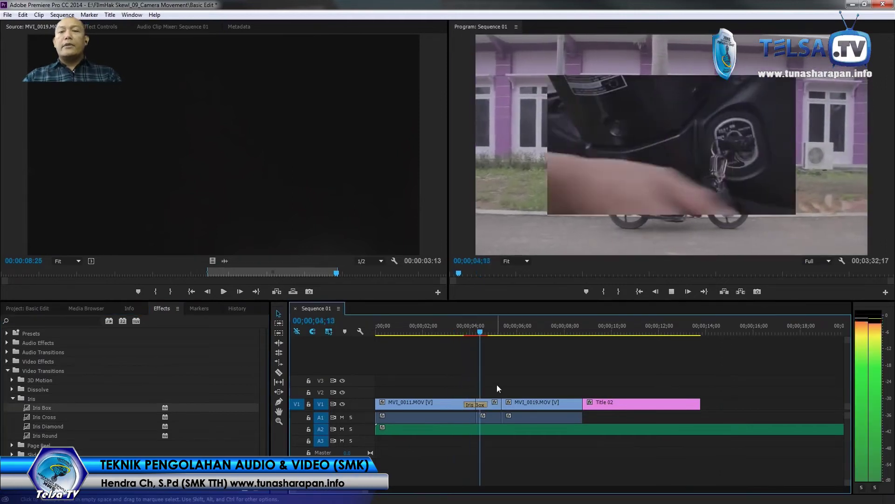
key("space")
key("ctrl+z")
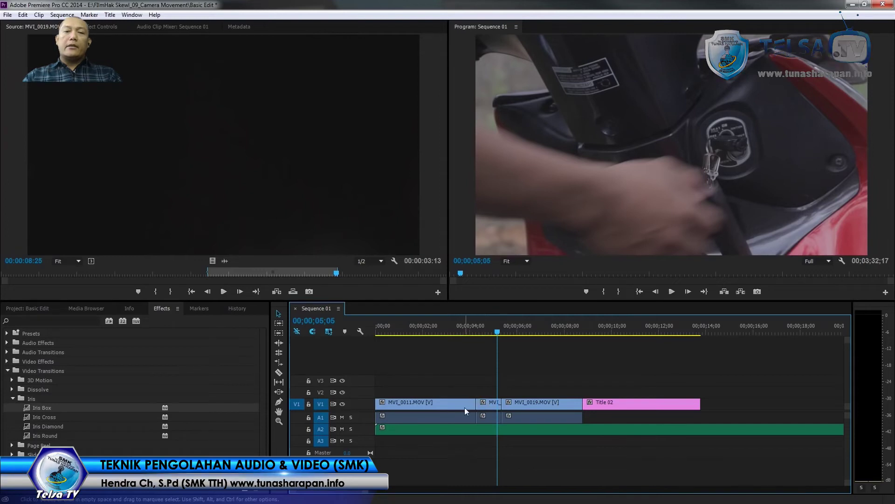
Step: Try the Iris Cross transition at the cut between MVI_0011 and MVI_0012, preview it, and undo it
left_click_drag(44, 419, 501, 413)
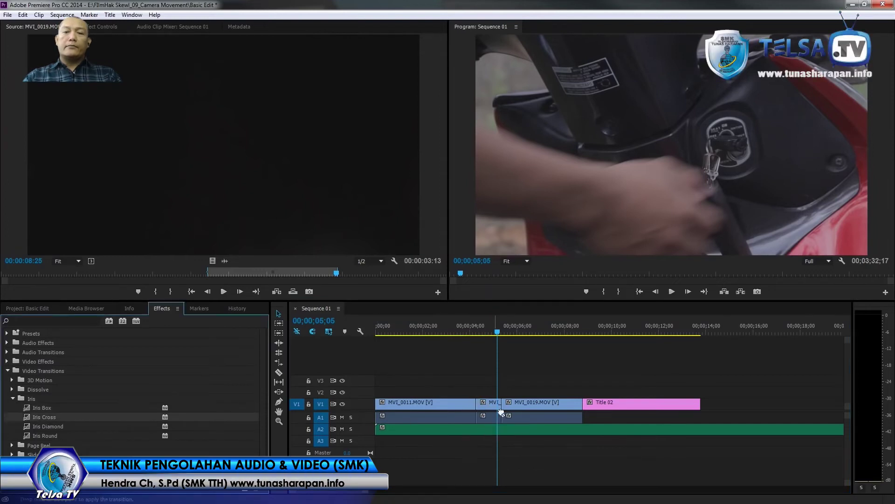
left_click(457, 321)
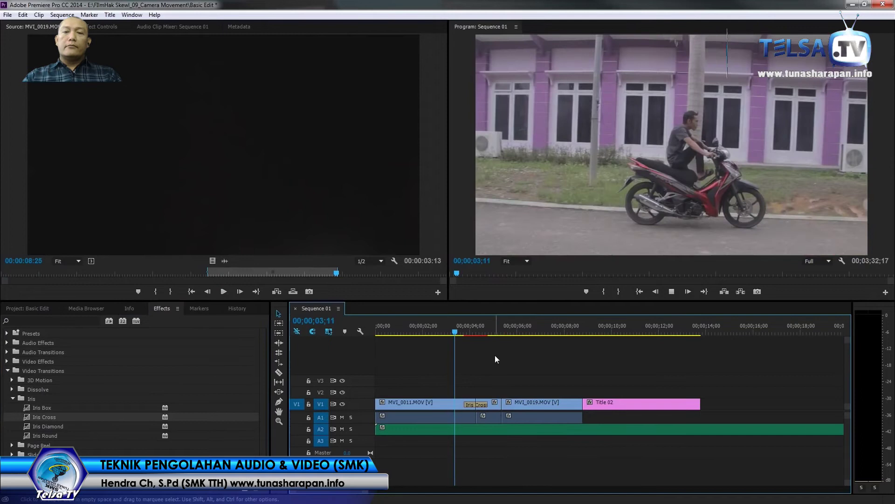
key("space")
key("space")
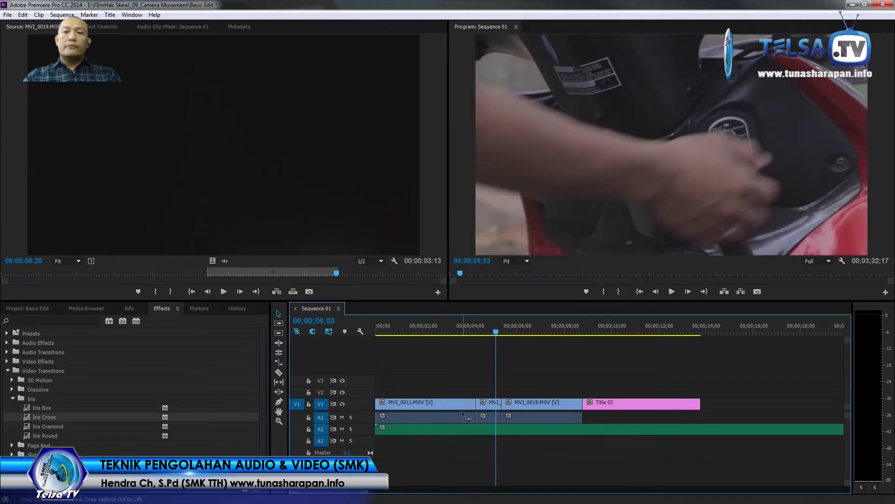
Step: Try the Page Peel transition at the cut between MVI_0011 and MVI_0012, preview it, and undo it
left_click(12, 444)
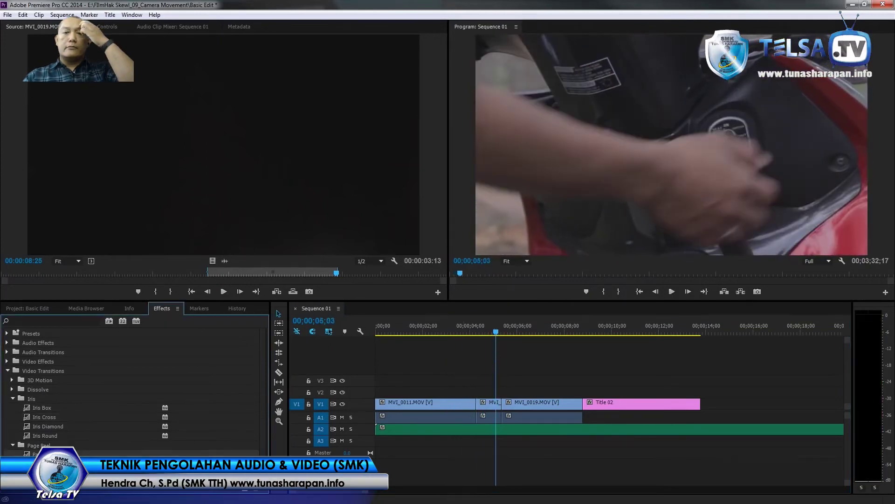
left_click_drag(481, 408, 481, 408)
left_click(458, 324)
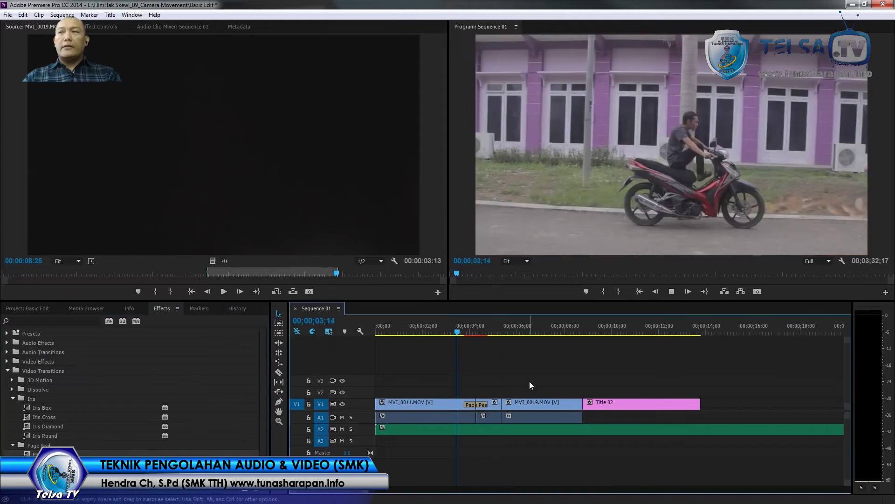
key("space")
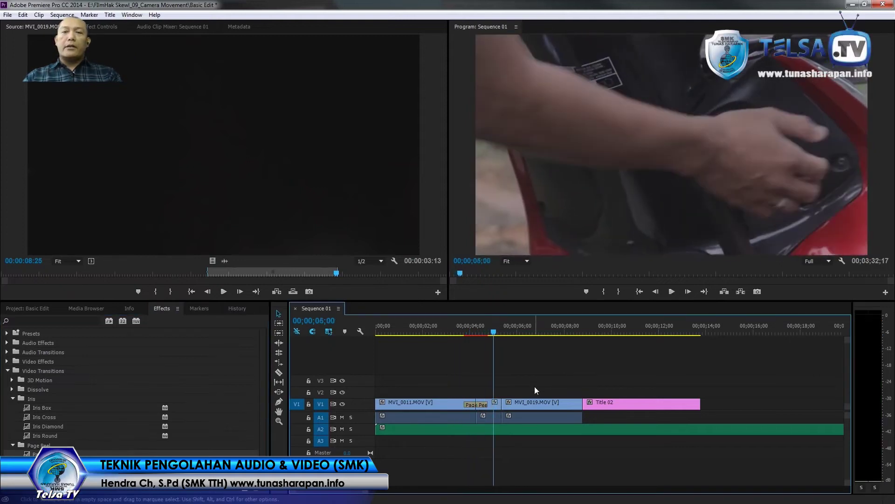
key("ctrl+z")
Step: Try the Page Turn transition at the cut between MVI_0011 and MVI_0012, preview it, and undo it
left_click_drag(42, 463, 477, 404)
left_click(458, 325)
key("space")
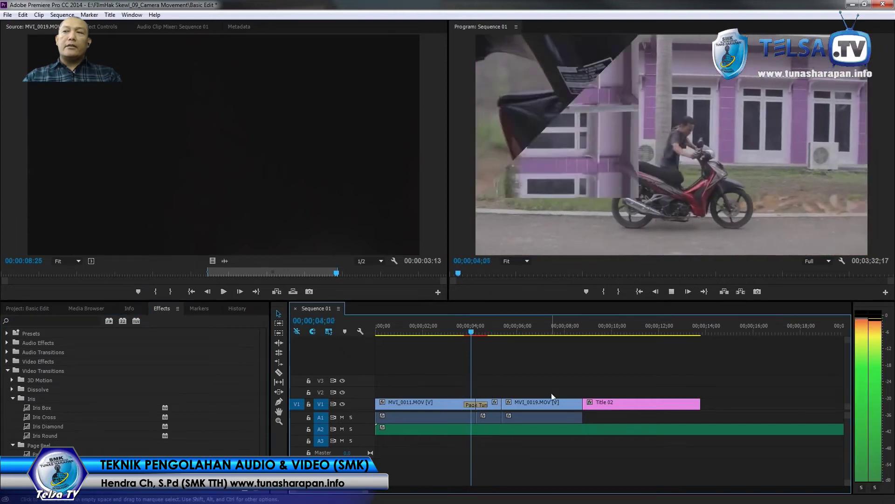
key("space")
key("ctrl+z")
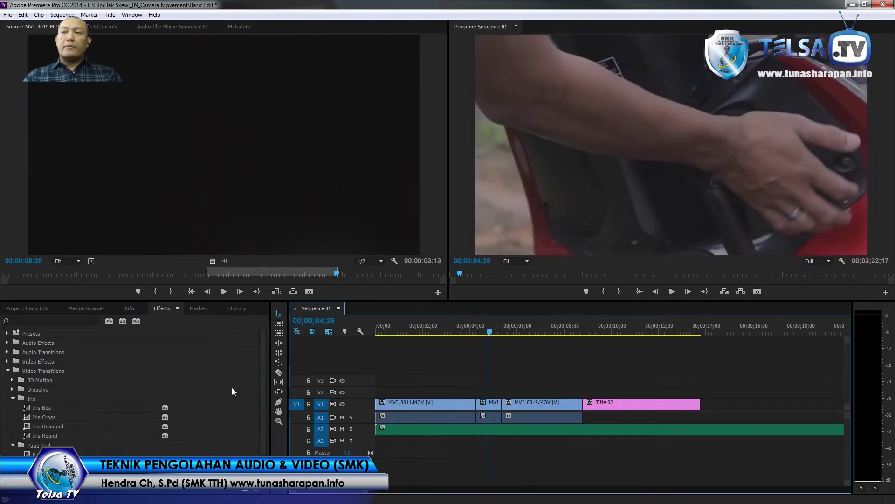
Step: Place a Dip transition from the Dissolve group at the cut between MVI_0019 and Title 02
left_click(13, 399)
left_click(12, 408)
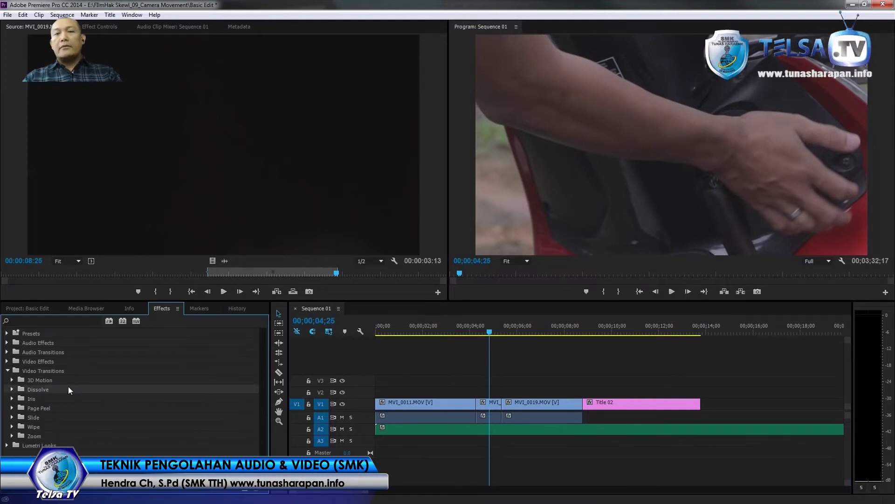
double_click(69, 387)
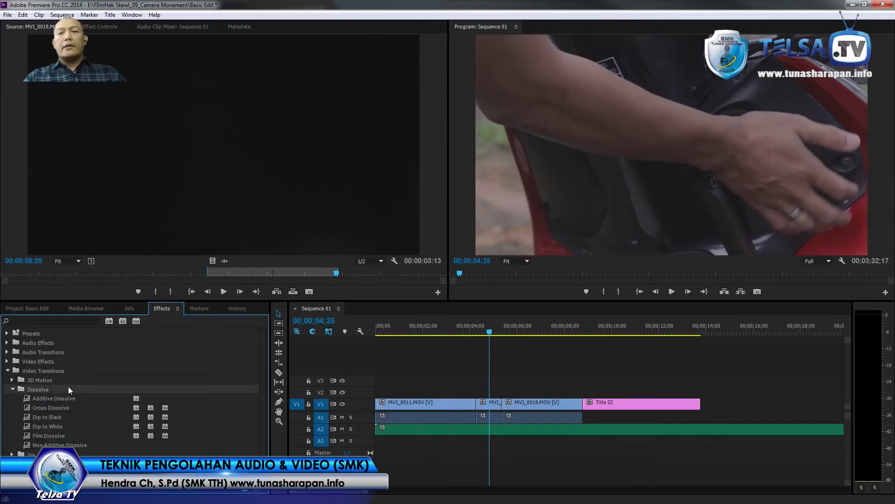
left_click_drag(41, 417, 583, 405)
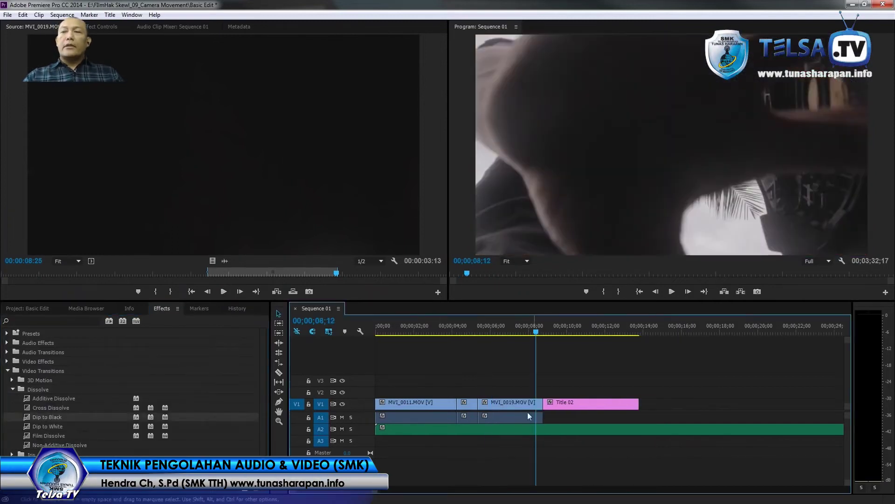
scroll(530, 415, "up", 5)
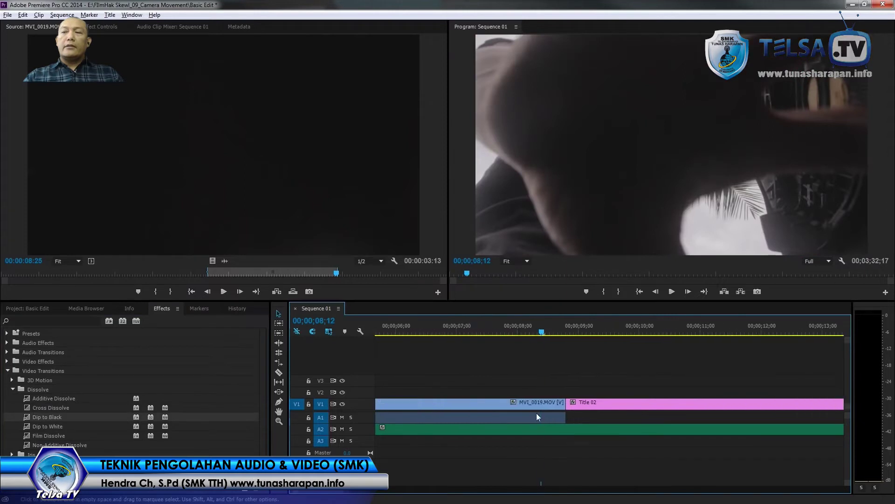
left_click_drag(41, 429, 560, 406)
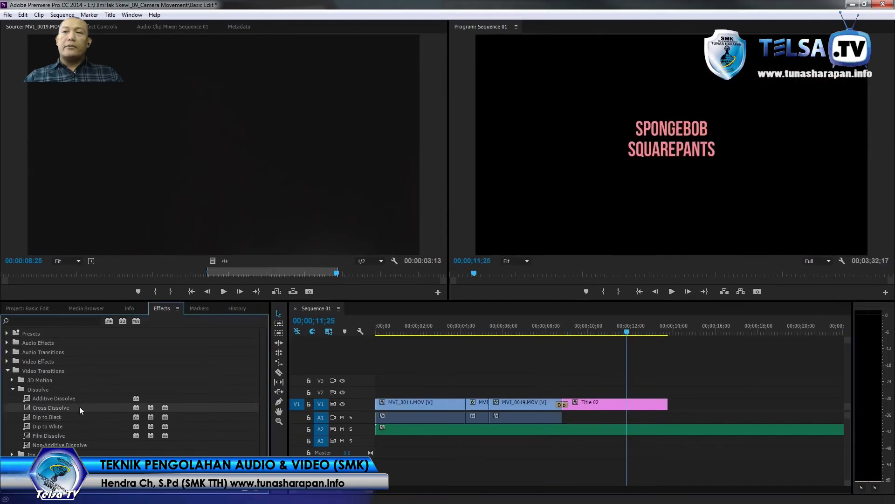
Step: Apply a Cross Dissolve to the end of Title 02 on V1 and play across it
left_click_drag(45, 407, 664, 409)
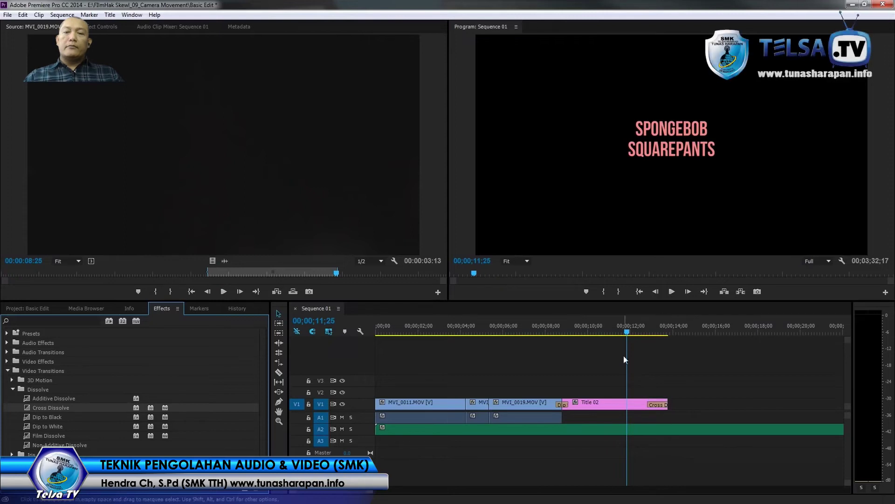
key("space")
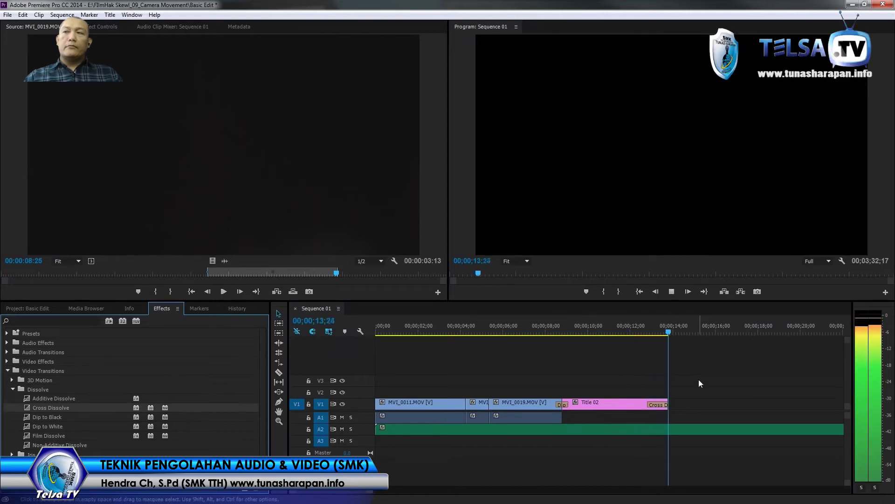
key("space")
Step: Cut the music on A2 at the end of Title 02 and delete the remainder
key("c")
left_click(670, 429)
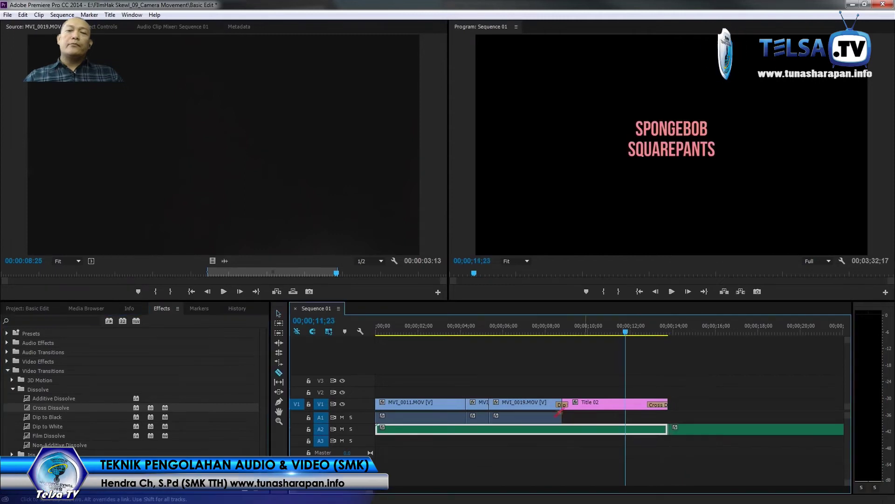
left_click(282, 316)
left_click(704, 429)
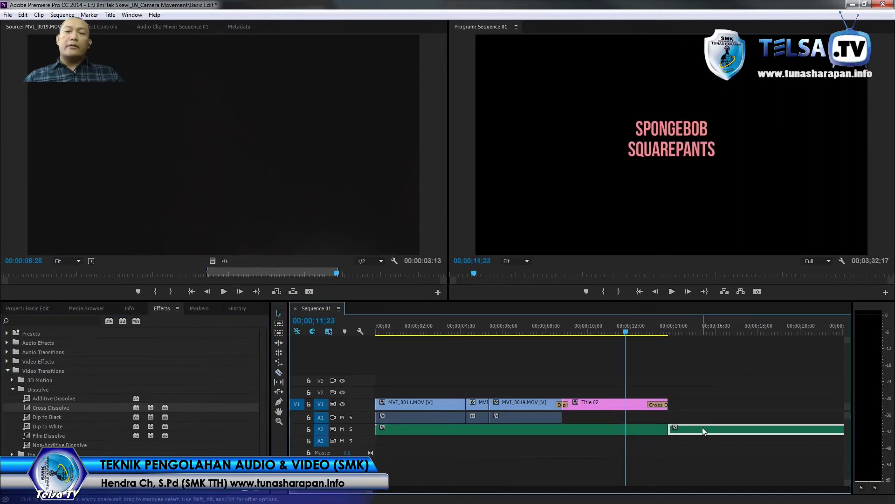
key("Delete")
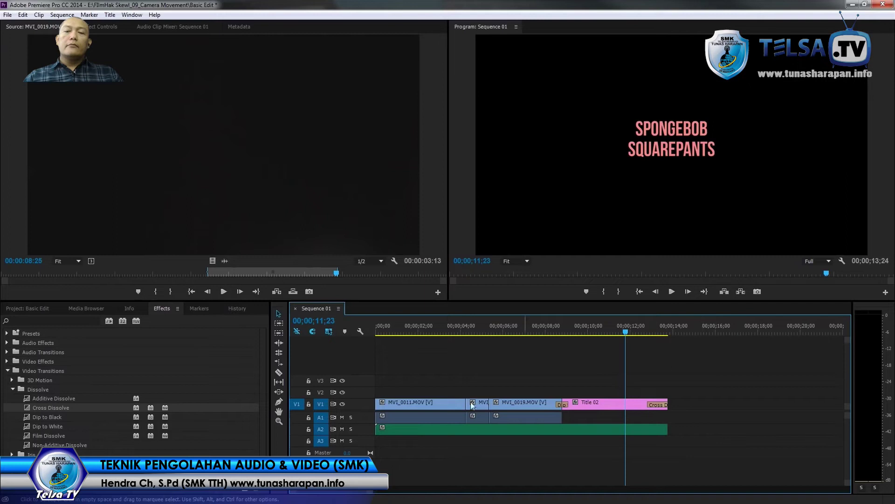
Step: Apply a Constant Power audio crossfade to the end of the music on A2 and play the ending
left_click(7, 352)
left_click_drag(46, 380, 669, 434)
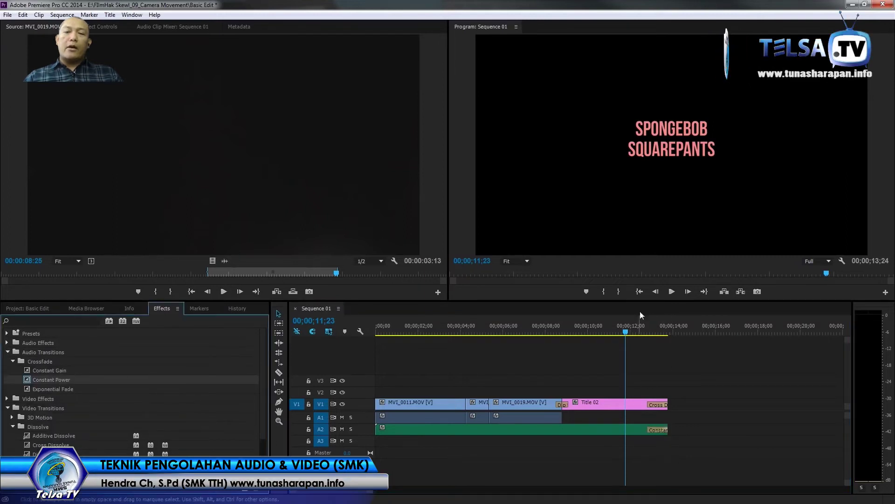
left_click(672, 291)
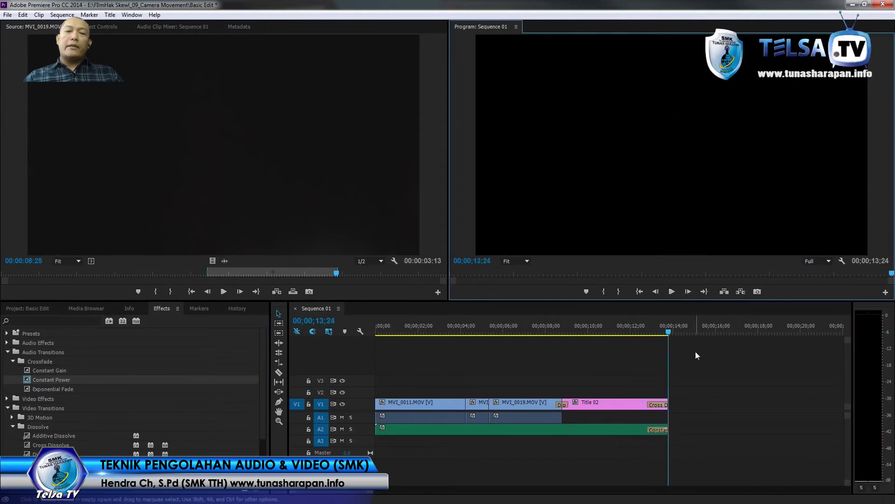
Step: Mark the sequence's Out point at 00;00;13;24, at the end of Title 02
key("minus")
key("minus")
key("equal")
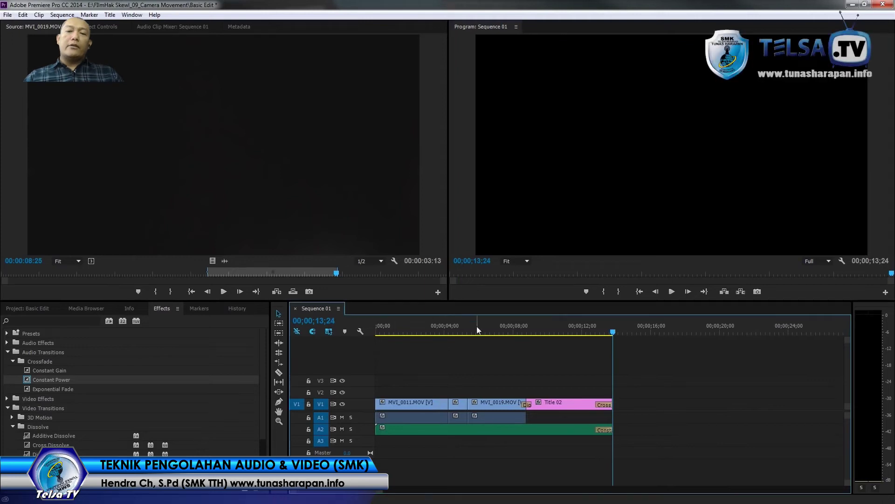
left_click(502, 325)
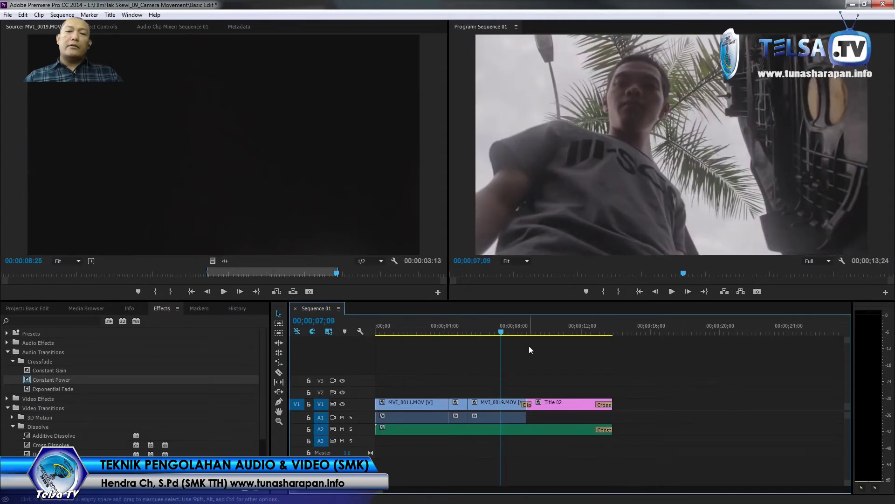
left_click(614, 329)
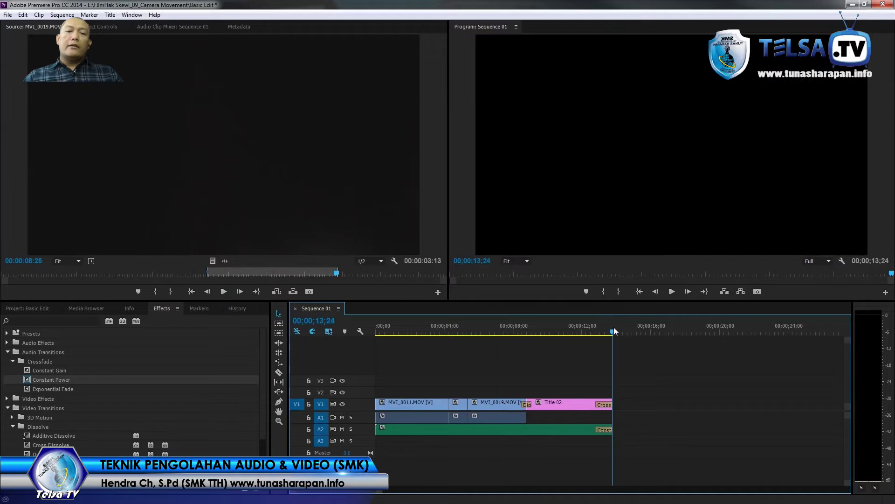
right_click(639, 326)
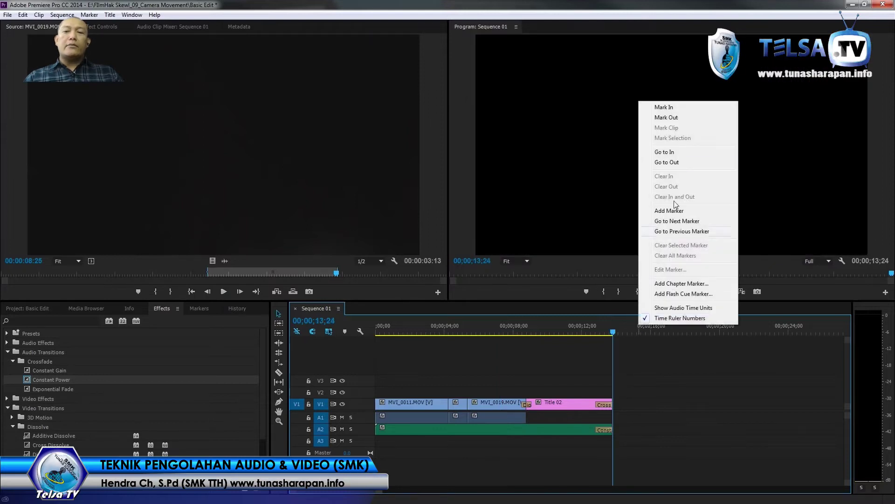
left_click(699, 120)
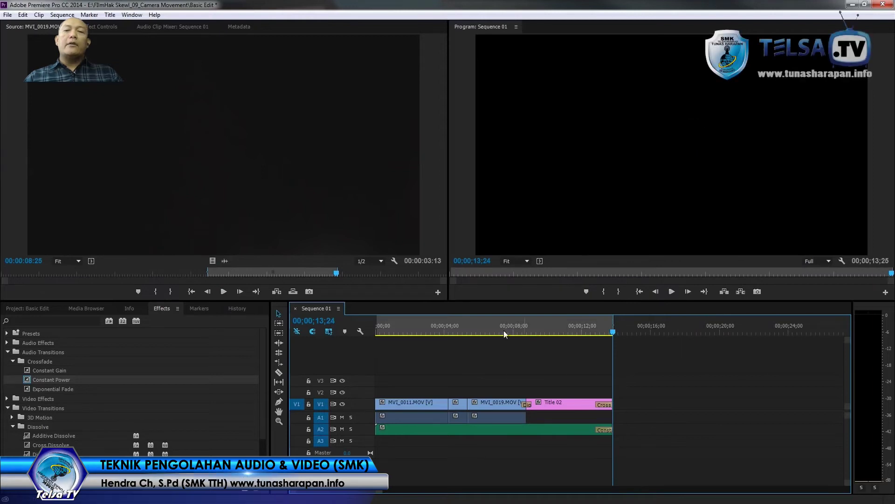
Step: Start a media export of the sequence and set its output file to Basic Edit in the Basic Premire Pro folder on drive E
left_click(8, 15)
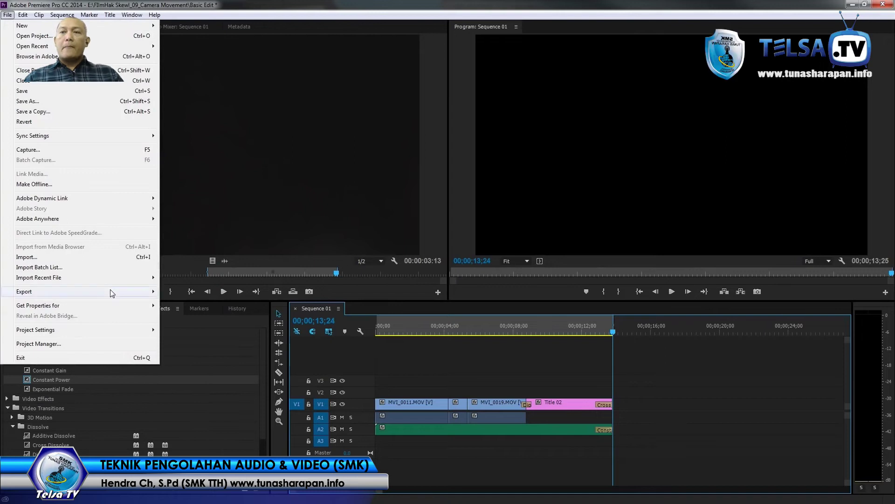
mouse_move(112, 292)
left_click(241, 295)
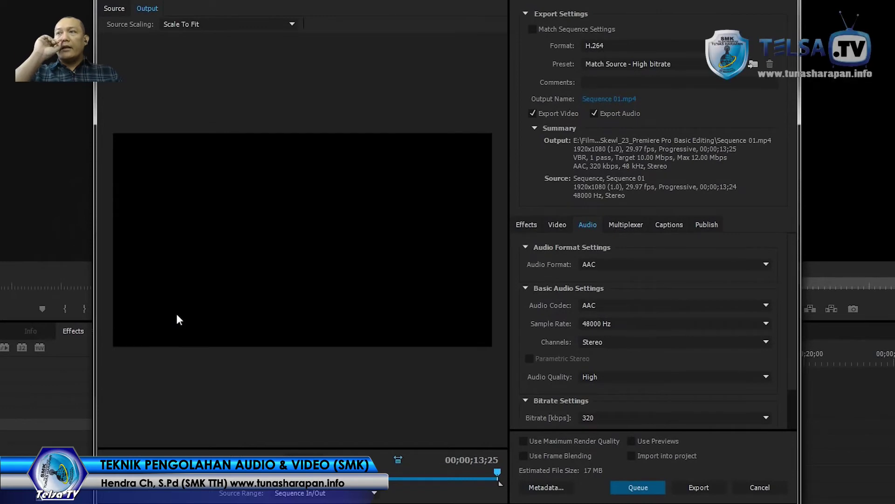
left_click(620, 99)
left_click(244, 27)
double_click(258, 135)
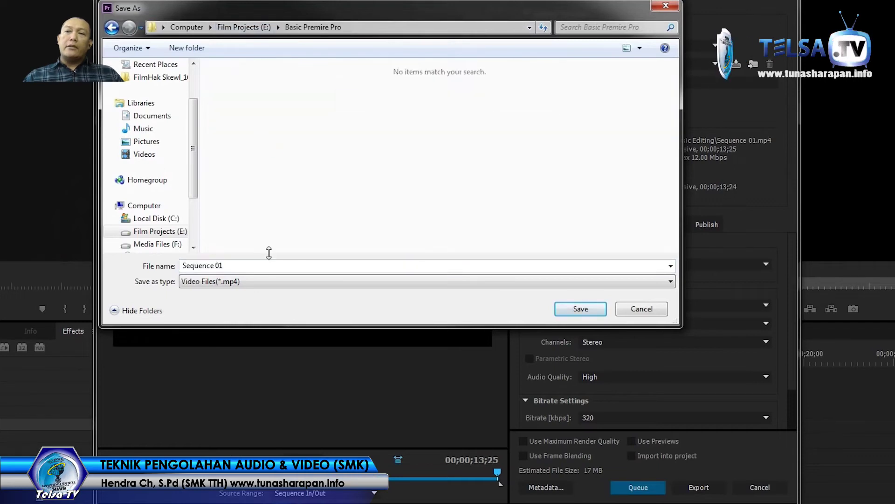
type("Basic Edit")
key("Return")
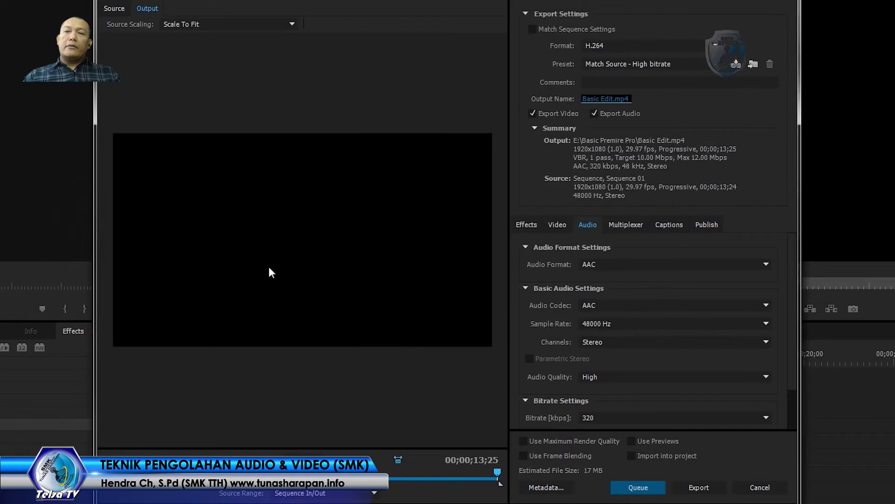
Step: Choose H.264 as the export format and match the basic video settings to the source
left_click(608, 46)
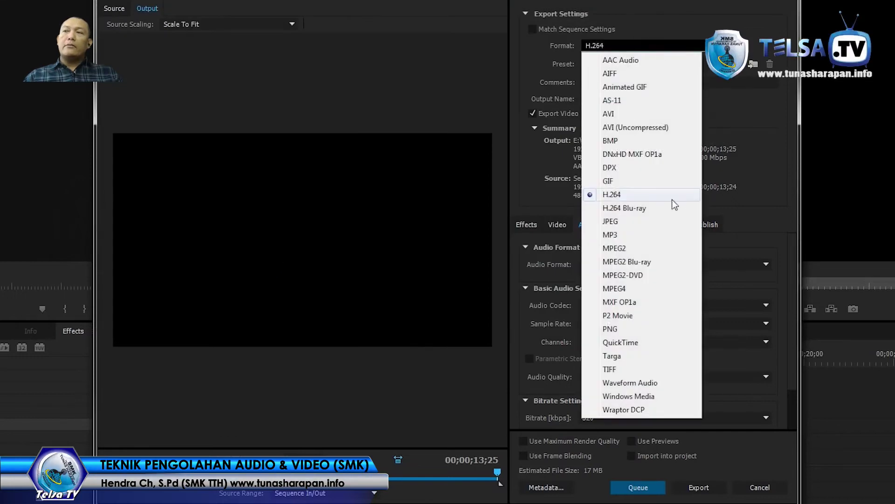
left_click(646, 194)
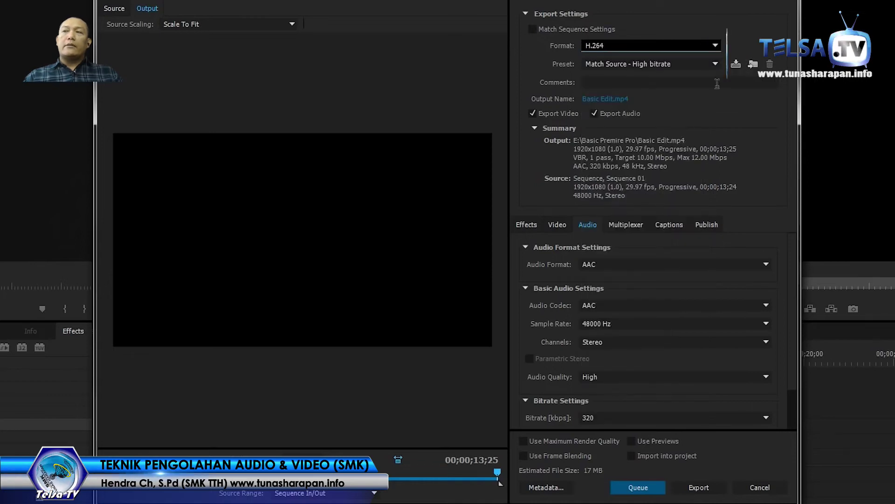
left_click(555, 224)
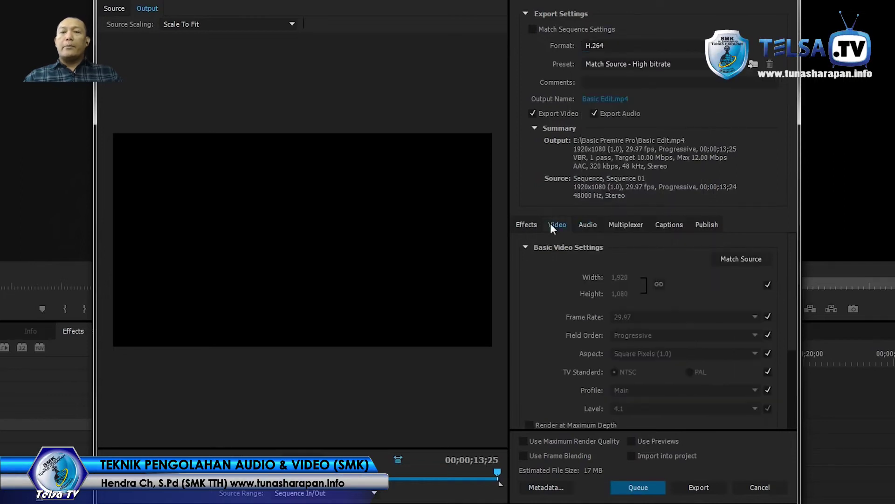
left_click(739, 260)
Step: Set the export's bitrate encoding to CBR with a target bitrate of 10 Mbps
left_click_drag(790, 263, 788, 362)
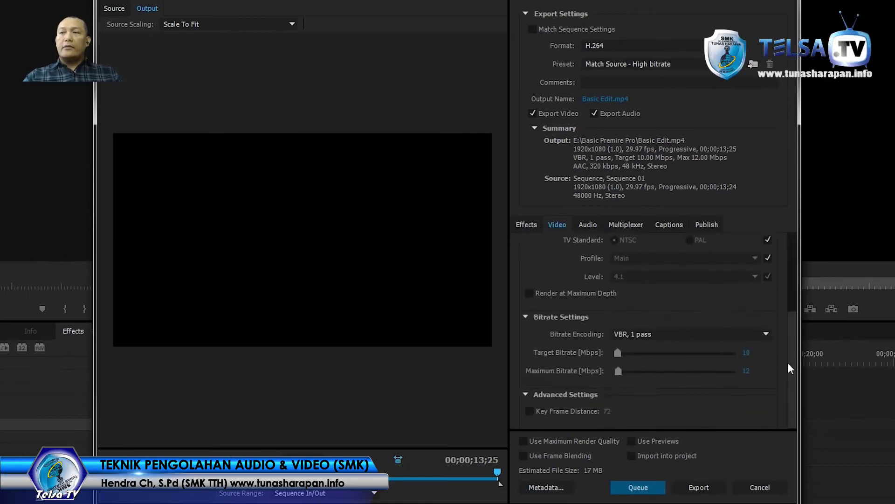
left_click(743, 335)
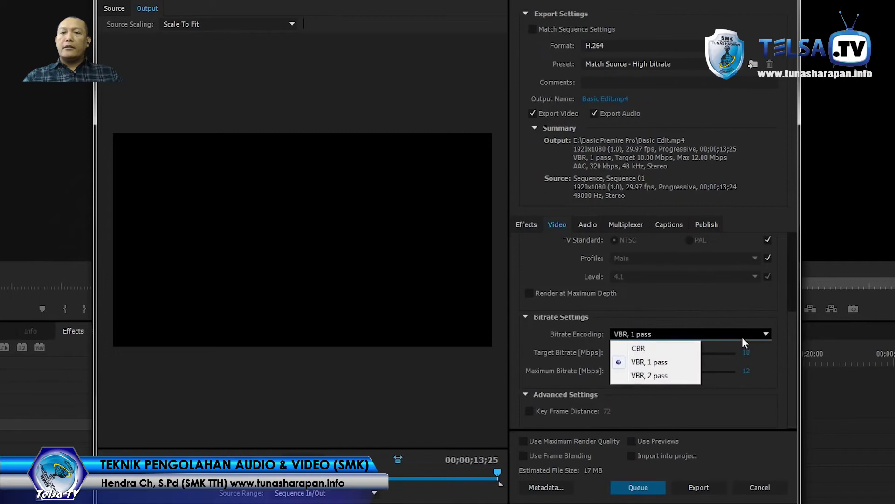
left_click(680, 347)
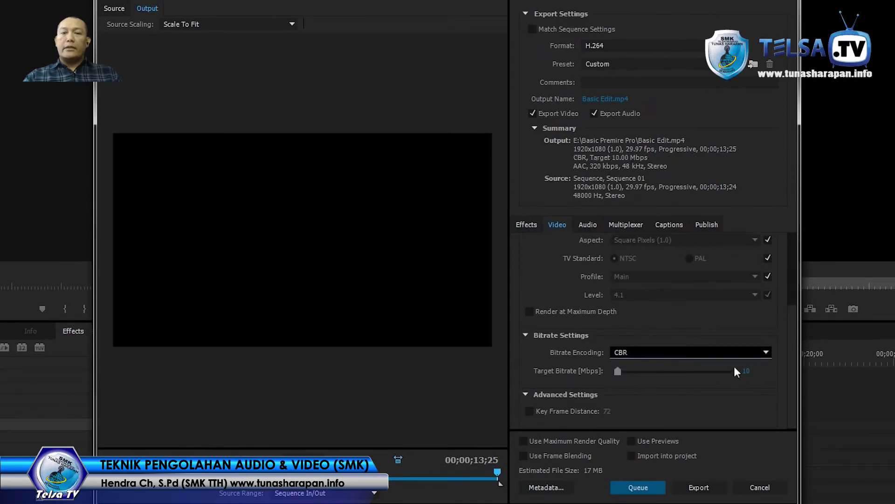
left_click(746, 371)
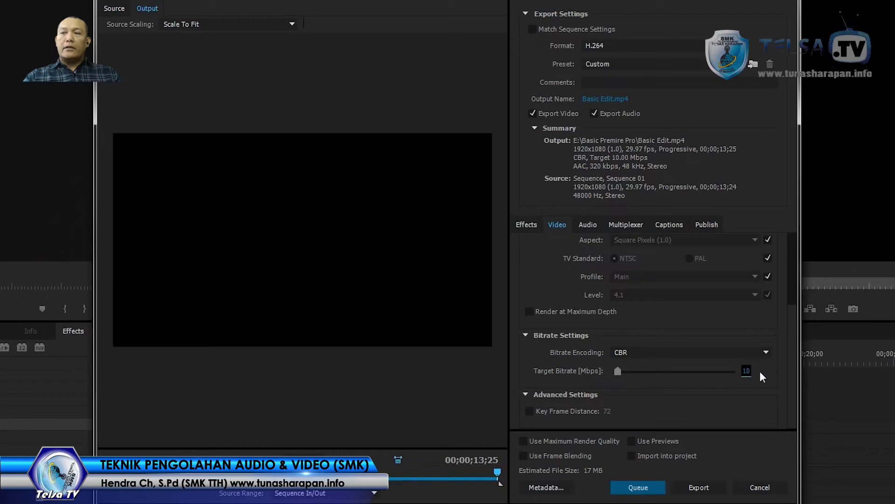
left_click(630, 238)
Step: Review the export's audio settings and export the sequence
left_click(595, 226)
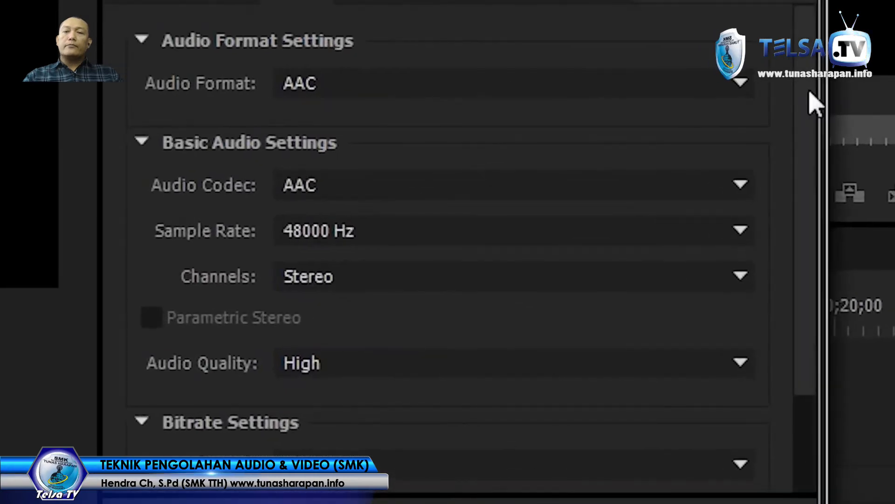
left_click_drag(810, 92, 809, 216)
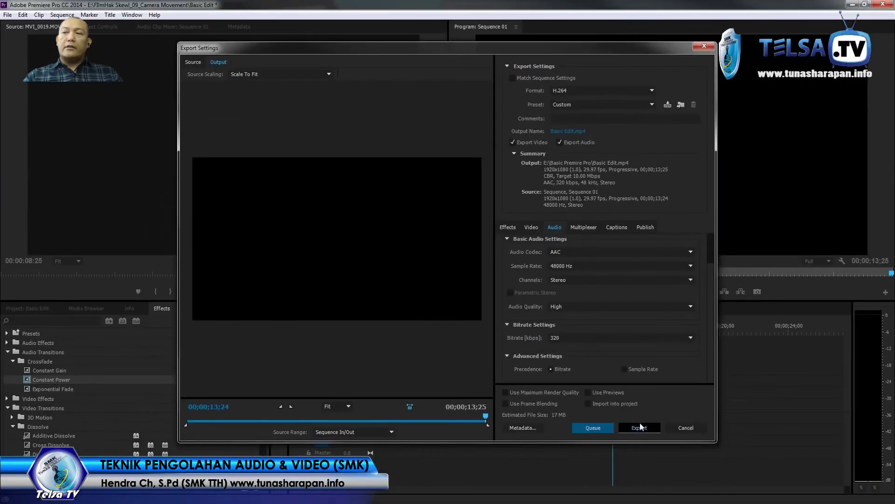
left_click(639, 427)
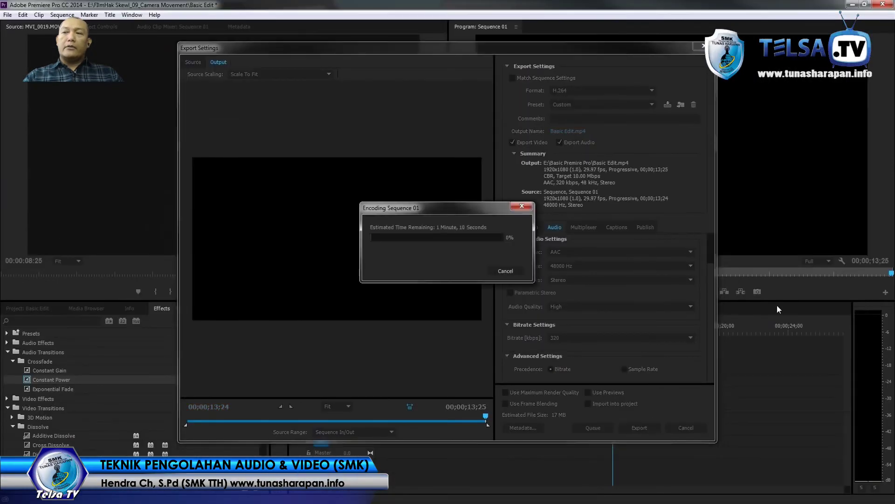